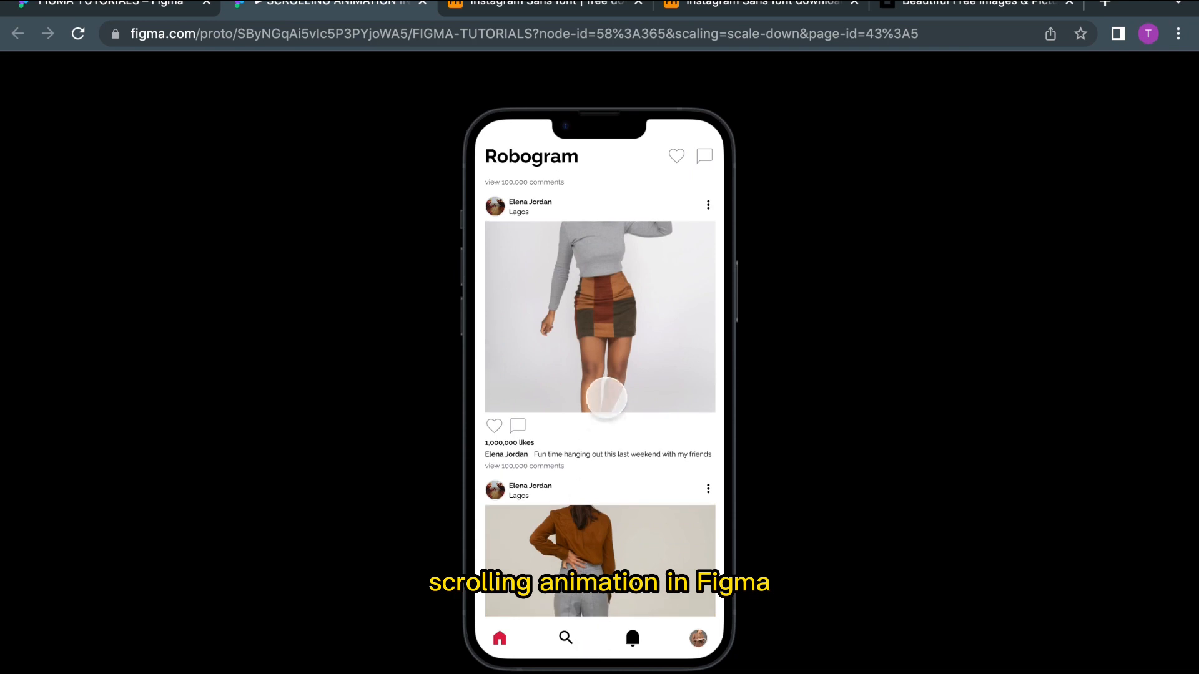
Step: Scroll through the feed and the stories row in the prototype preview
{"action": "left_click_drag", "start_coordinate": [604, 397], "coordinate": [601, 643]}
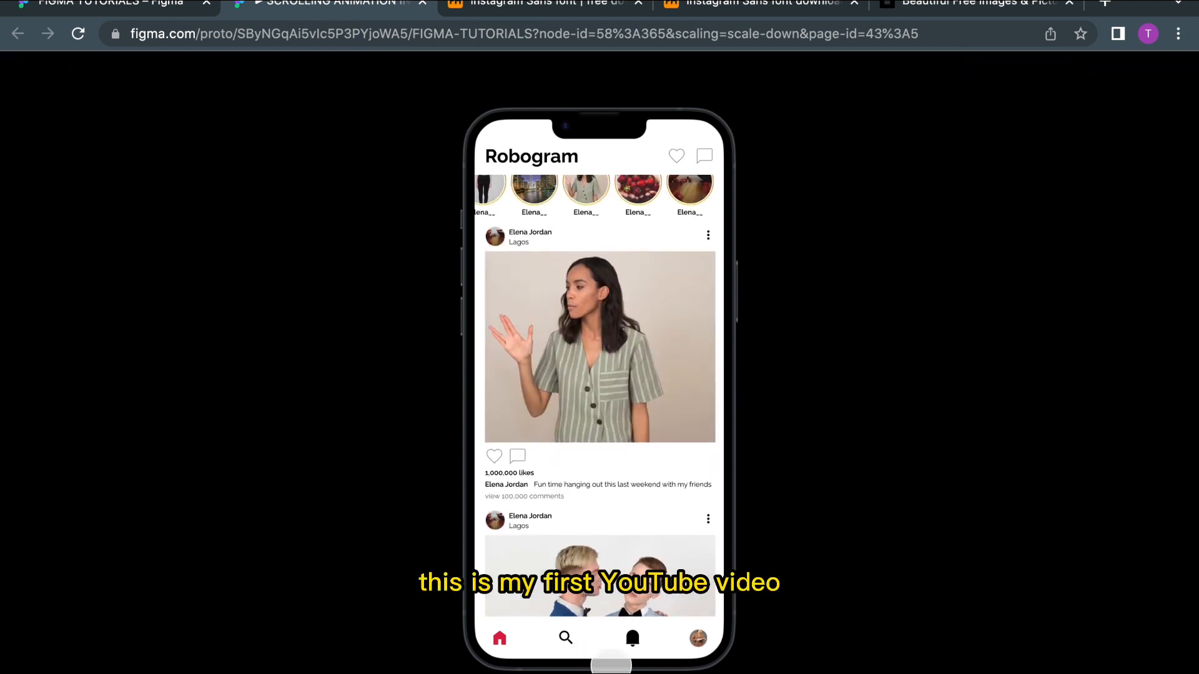
{"action": "left_click_drag", "start_coordinate": [573, 236], "coordinate": [755, 209]}
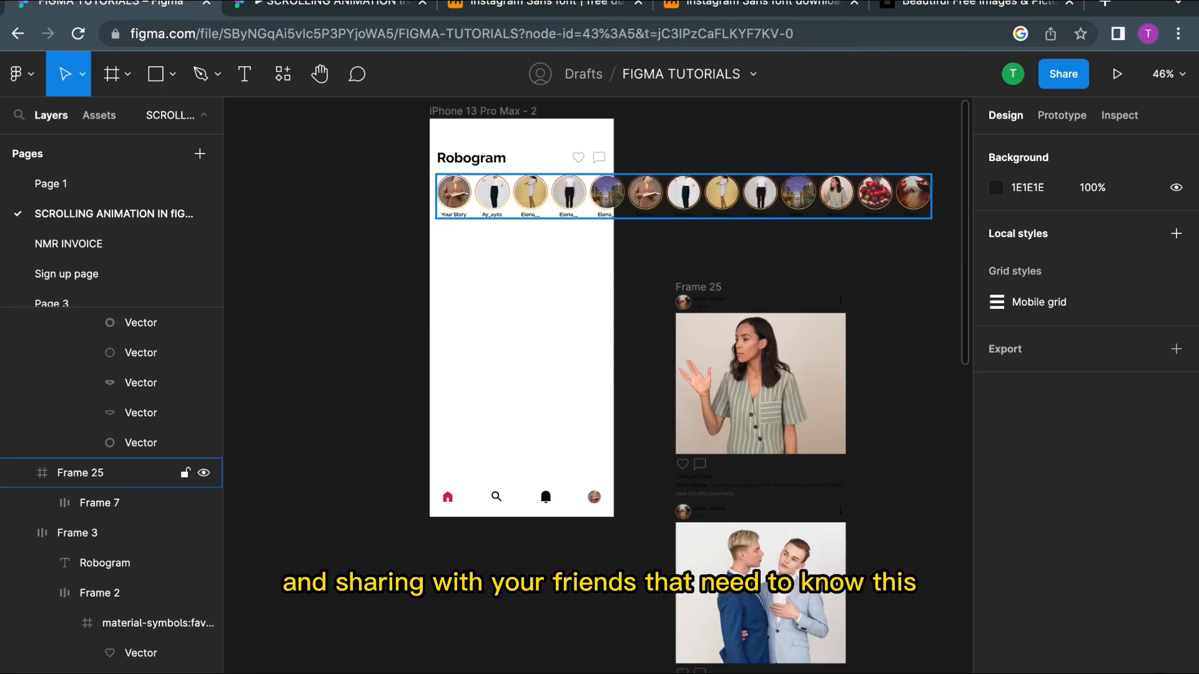
Step: Examine the phone frame, the horizontal stories row and the vertical post frames on the canvas
{"action": "scroll", "coordinate": [724, 337], "scroll_direction": "right", "scroll_amount": 2}
{"action": "scroll", "coordinate": [746, 349], "scroll_direction": "down", "scroll_amount": 3}
{"action": "scroll", "coordinate": [750, 351], "scroll_direction": "down", "scroll_amount": 5, "text": "ctrl"}
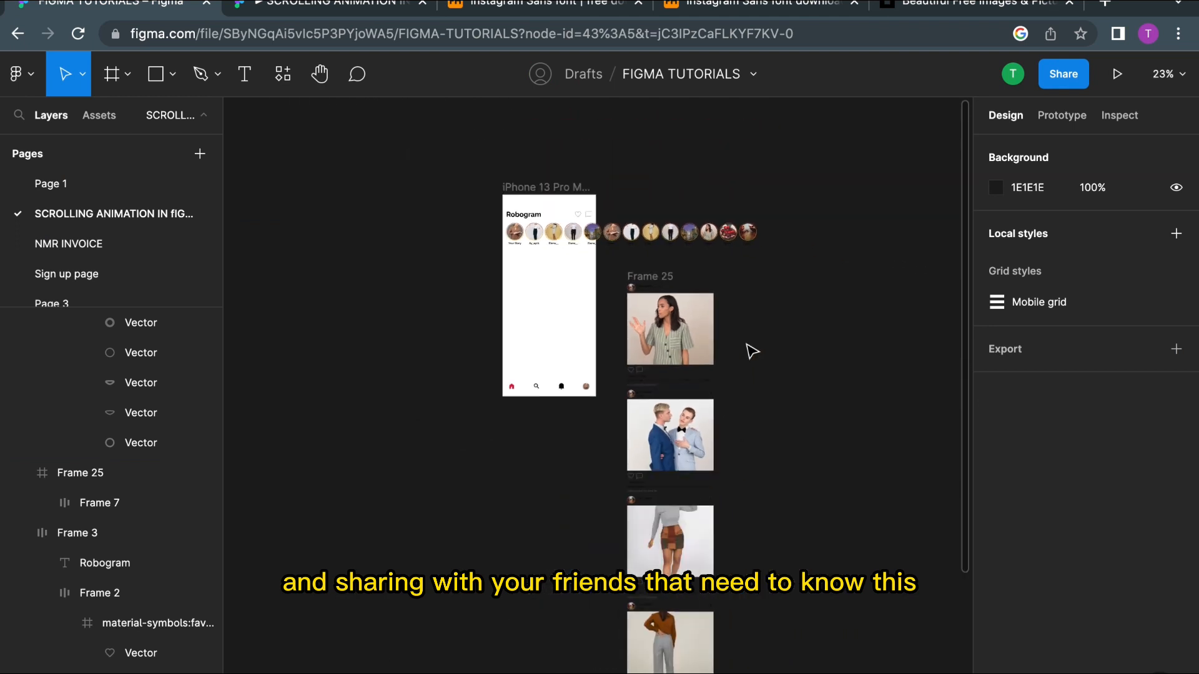
{"action": "scroll", "coordinate": [429, 249], "scroll_direction": "up", "scroll_amount": 5, "text": "ctrl"}
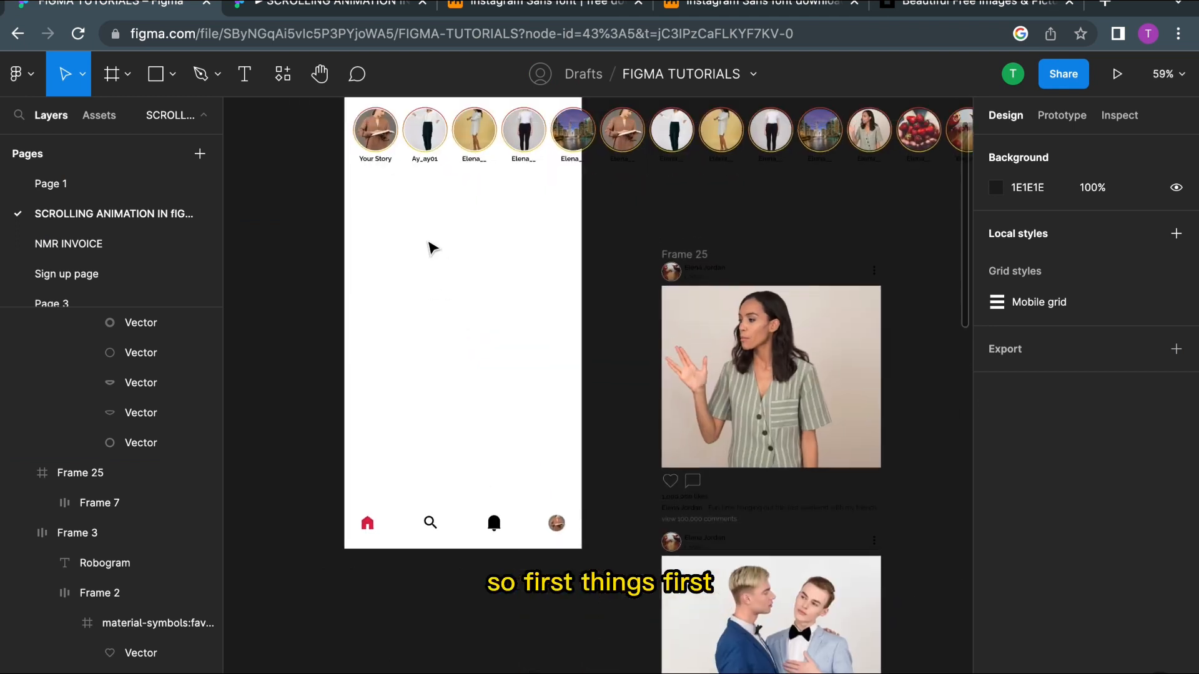
{"action": "scroll", "coordinate": [428, 245], "scroll_direction": "down", "scroll_amount": 1}
{"action": "scroll", "coordinate": [425, 242], "scroll_direction": "right", "scroll_amount": 1}
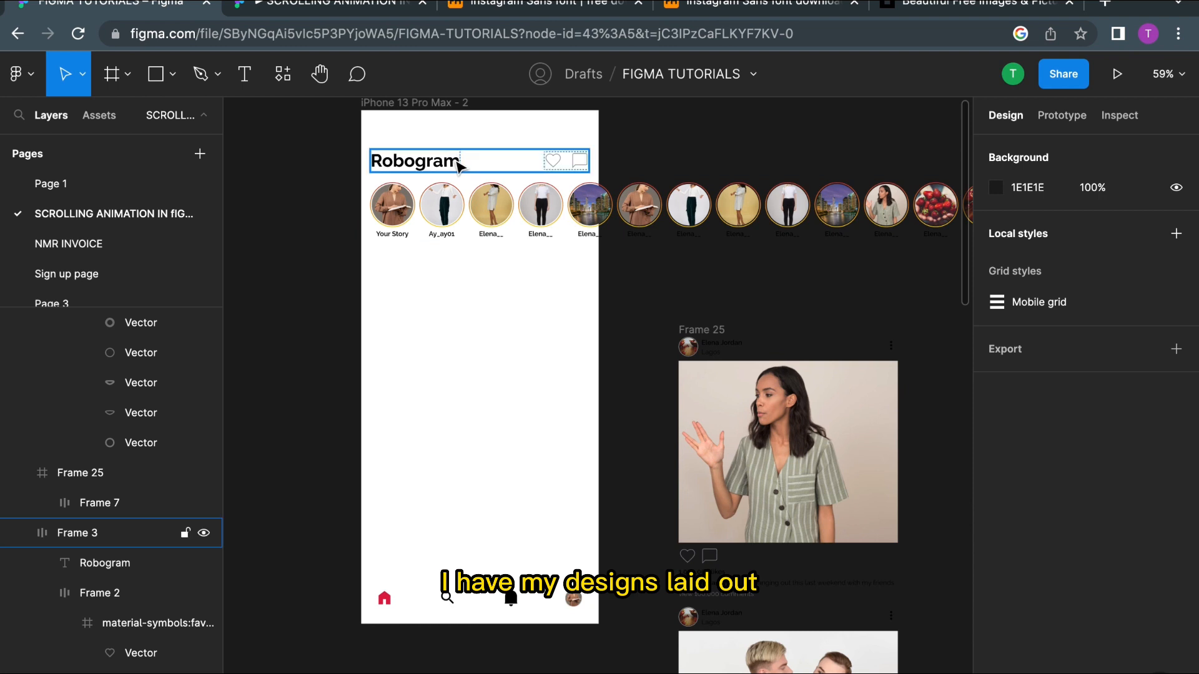
{"action": "scroll", "coordinate": [494, 209], "scroll_direction": "down", "scroll_amount": 1, "text": "ctrl"}
{"action": "scroll", "coordinate": [495, 209], "scroll_direction": "down", "scroll_amount": 3, "text": "ctrl"}
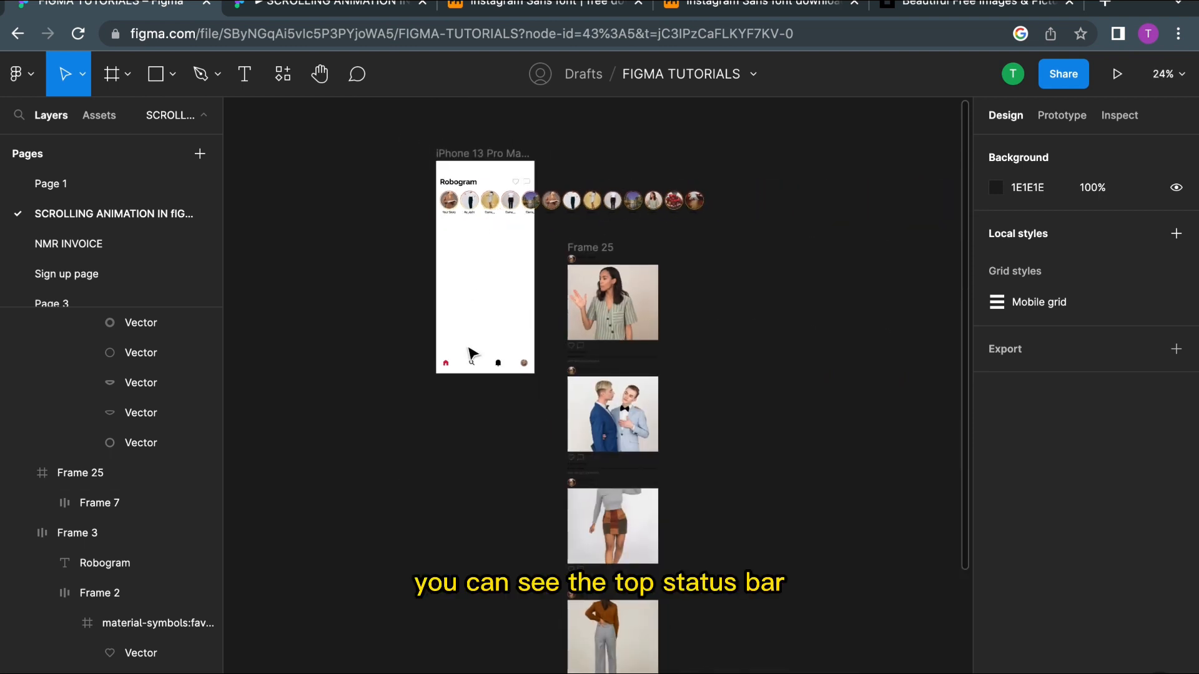
{"action": "scroll", "coordinate": [489, 364], "scroll_direction": "up", "scroll_amount": 2, "text": "ctrl"}
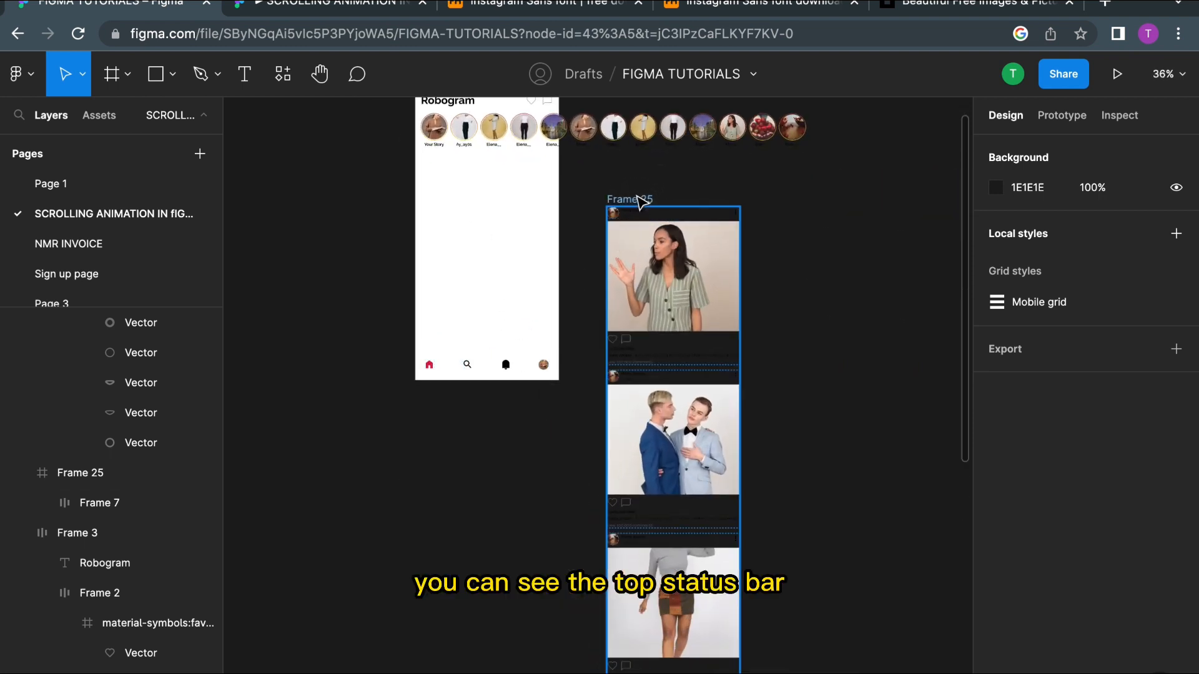
{"action": "scroll", "coordinate": [584, 287], "scroll_direction": "down", "scroll_amount": 3, "text": "ctrl"}
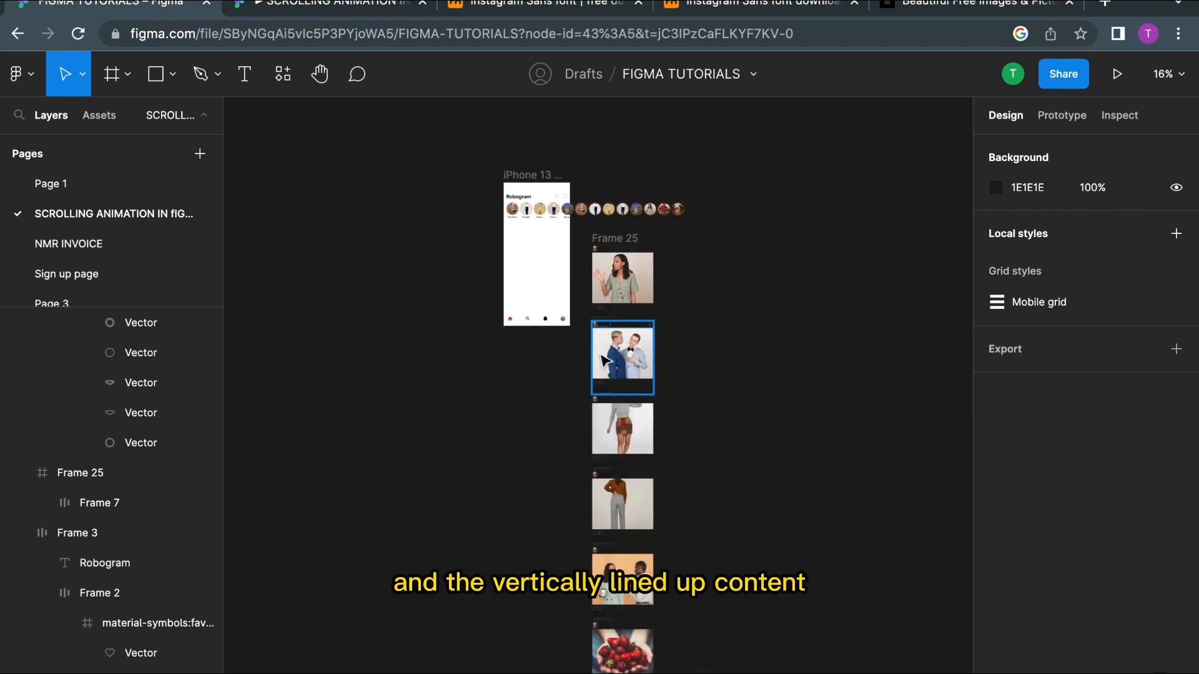
{"action": "scroll", "coordinate": [524, 305], "scroll_direction": "up", "scroll_amount": 2}
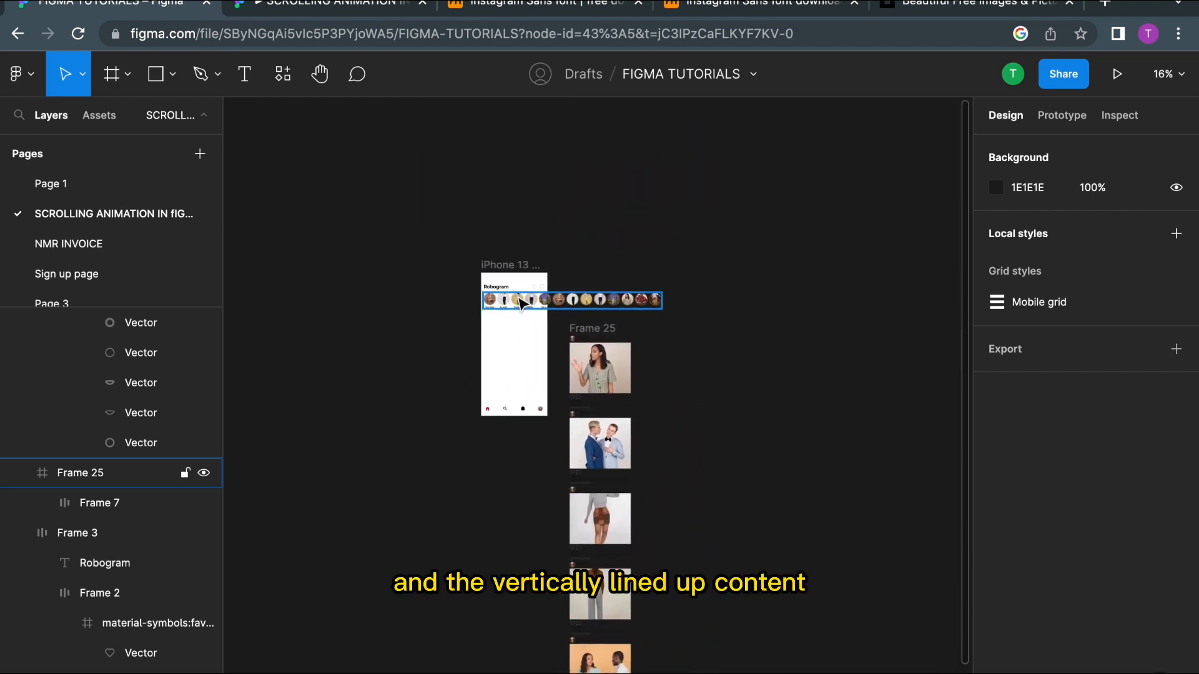
{"action": "scroll", "coordinate": [506, 304], "scroll_direction": "up", "scroll_amount": 5, "text": "ctrl"}
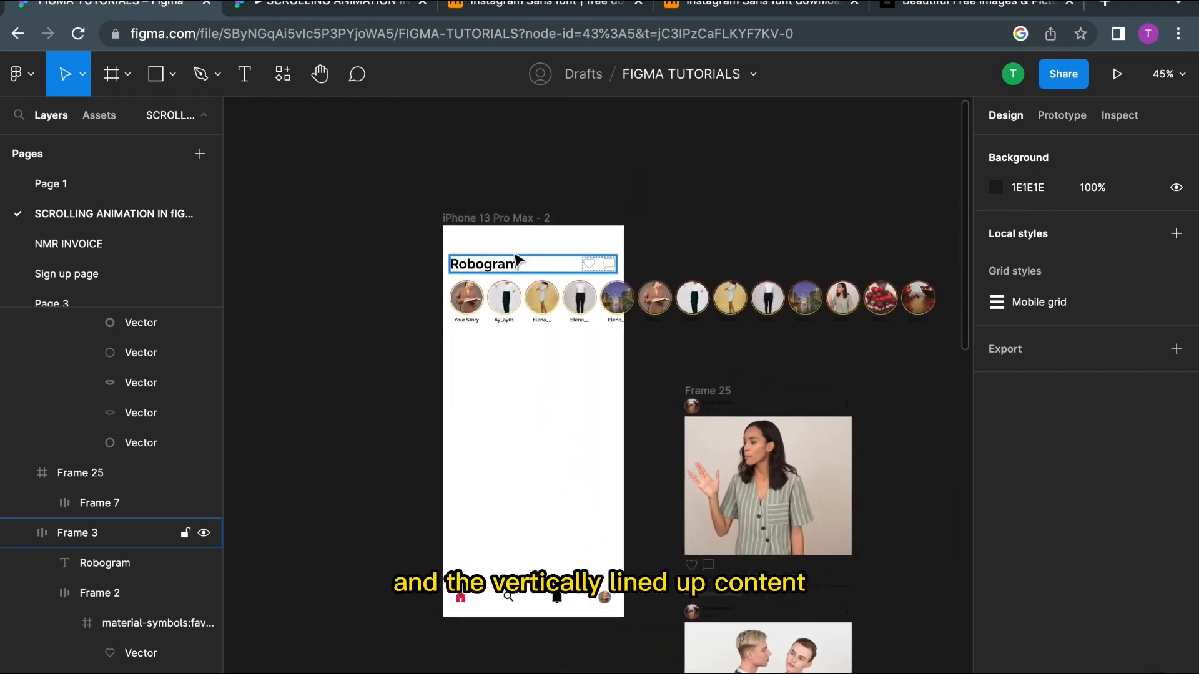
{"action": "scroll", "coordinate": [525, 268], "scroll_direction": "up", "scroll_amount": 2, "text": "ctrl"}
{"action": "scroll", "coordinate": [543, 356], "scroll_direction": "down", "scroll_amount": 3}
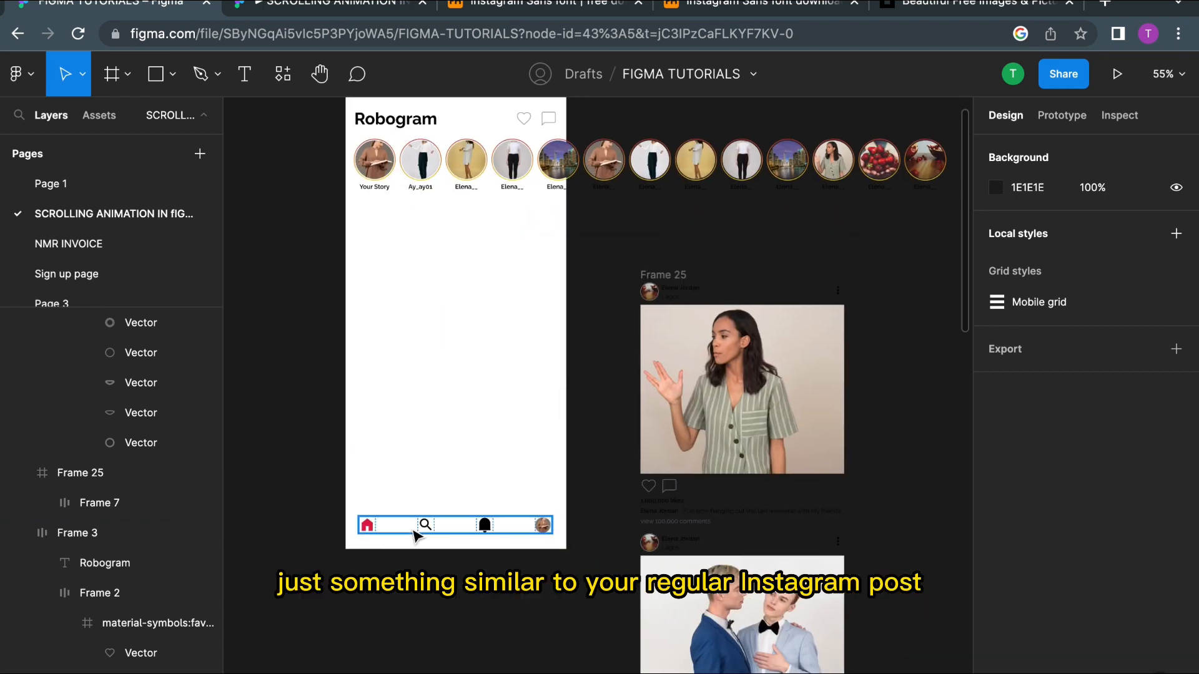
Step: Wrap the bottom navigation bar in an auto layout frame
{"action": "left_click", "coordinate": [413, 532]}
{"action": "key", "text": "shift+a"}
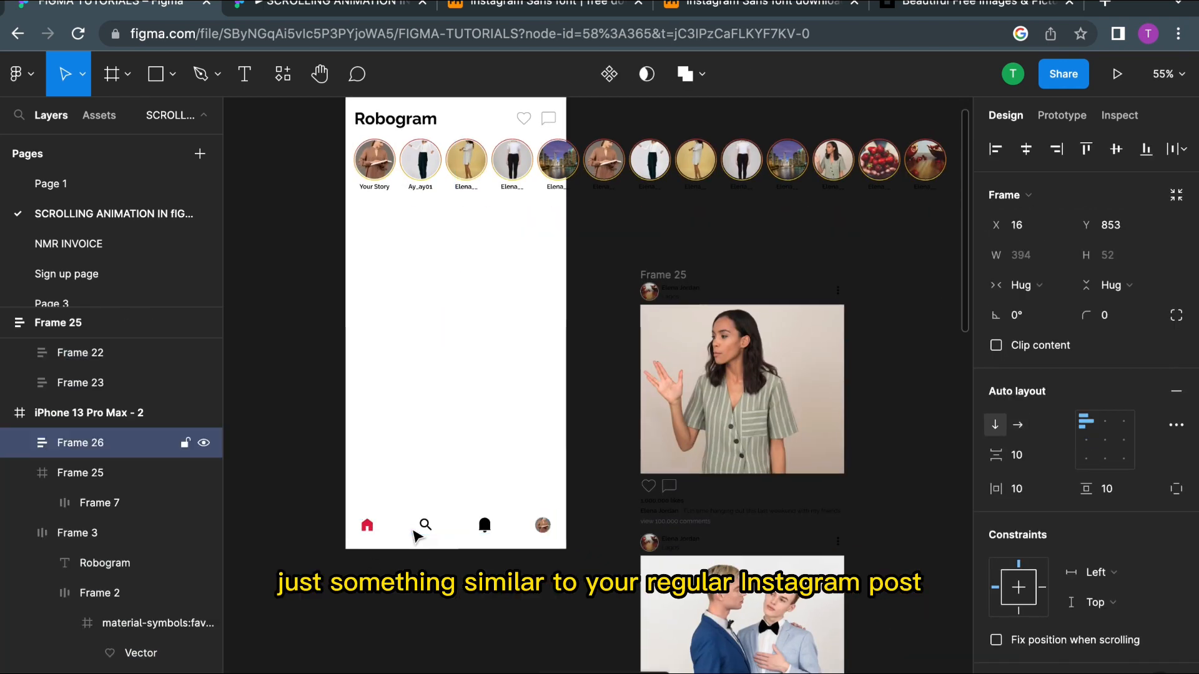
Step: Show the layout grids over the phone frame around the navigation bar
{"action": "scroll", "coordinate": [387, 527], "scroll_direction": "up", "scroll_amount": 3, "text": "ctrl"}
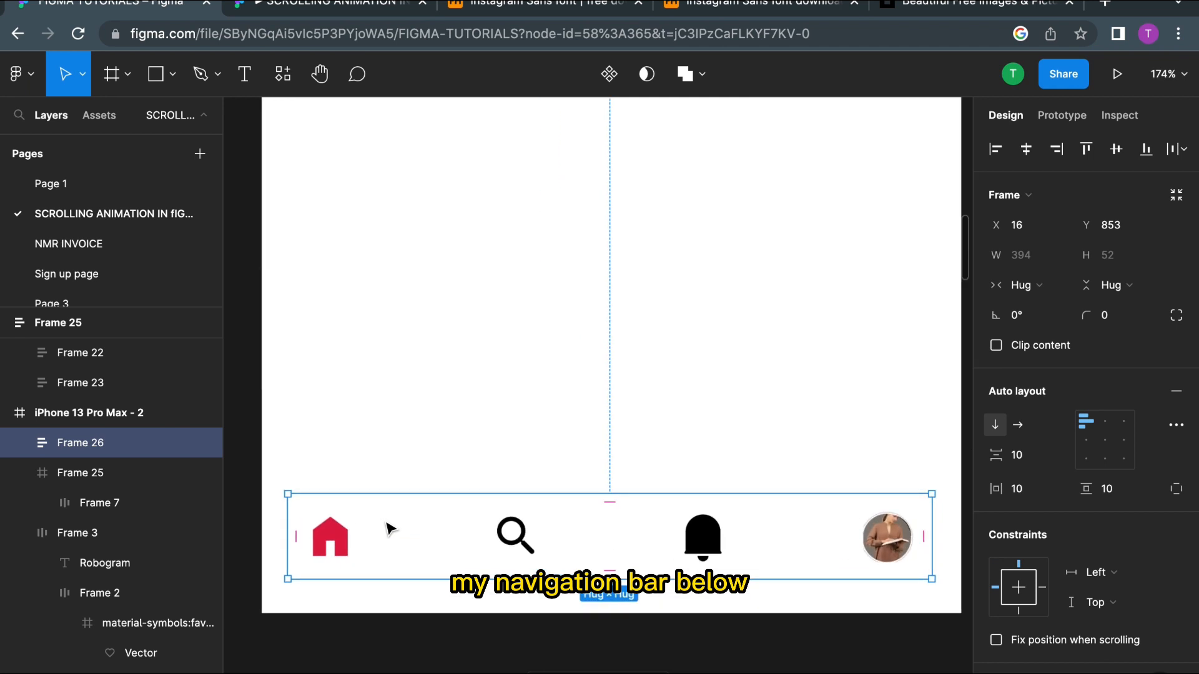
{"action": "scroll", "coordinate": [313, 548], "scroll_direction": "down", "scroll_amount": 3, "text": "ctrl"}
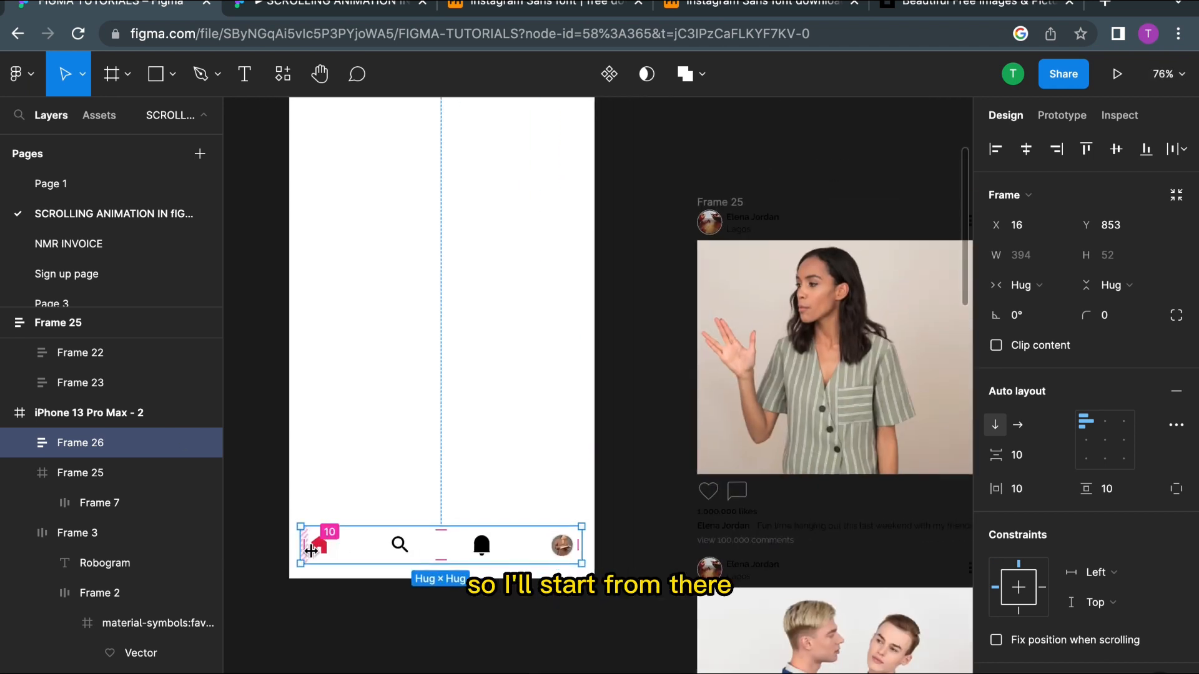
{"action": "key", "text": "ctrl+g"}
{"action": "scroll", "coordinate": [350, 500], "scroll_direction": "up", "scroll_amount": 2, "text": "ctrl"}
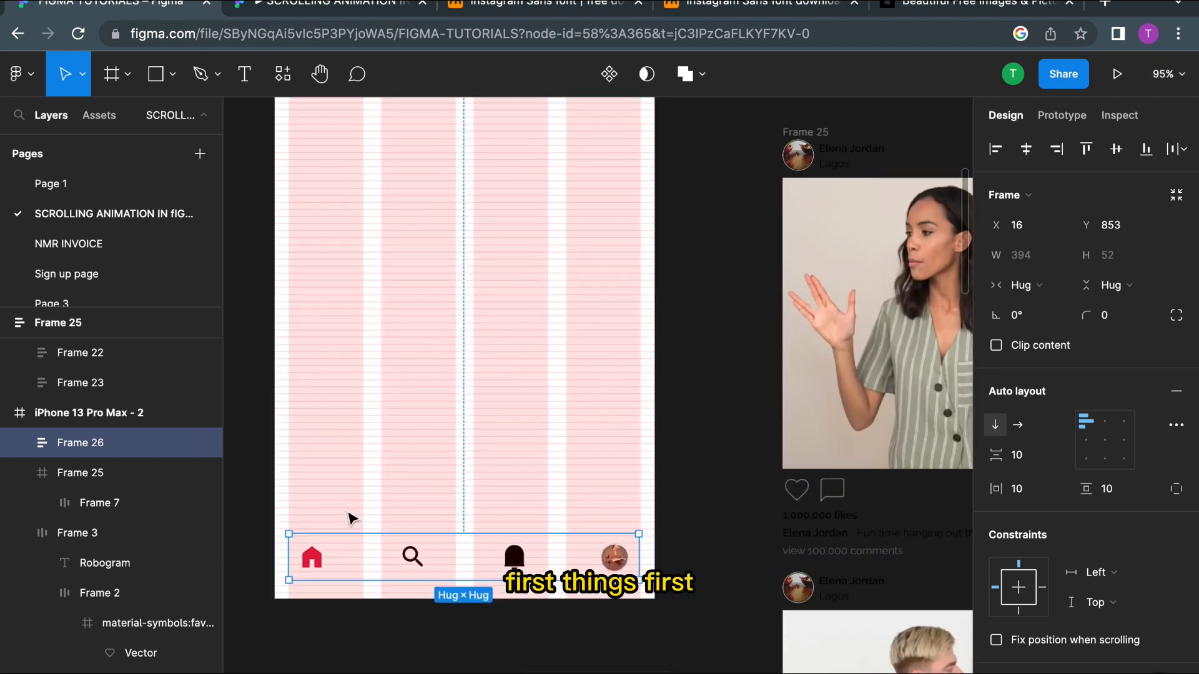
{"action": "scroll", "coordinate": [286, 561], "scroll_direction": "up", "scroll_amount": 4, "text": "ctrl"}
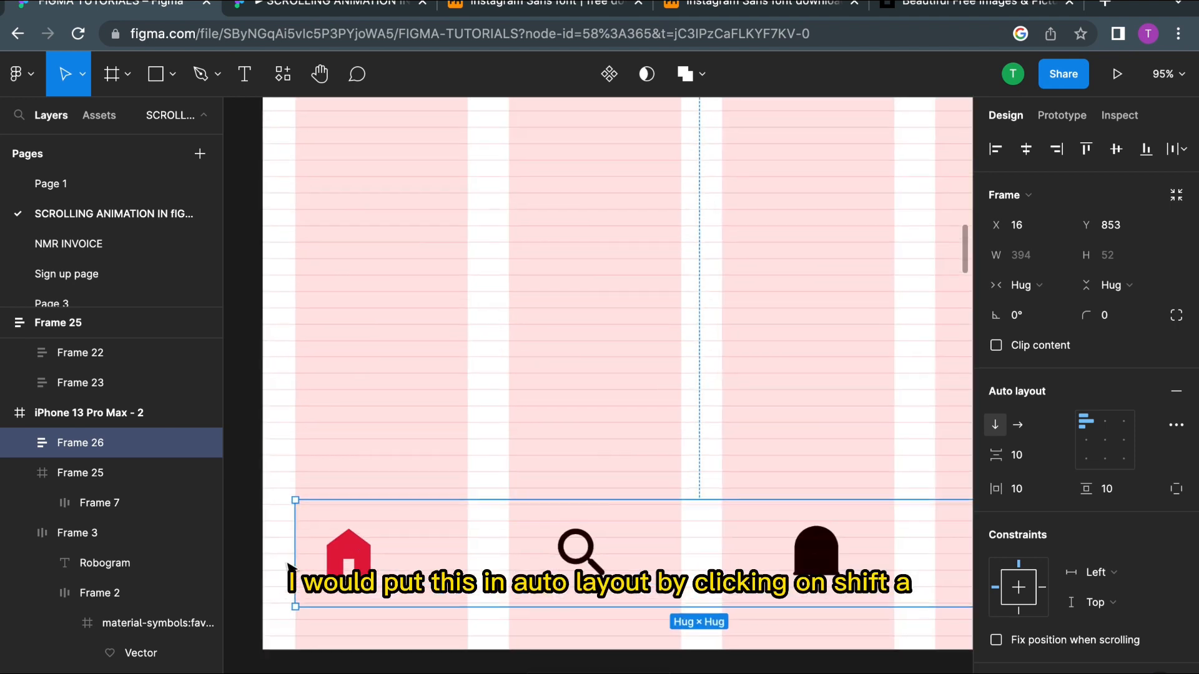
Step: Resize the navigation frame to 428 × 73 so it spans the full width and bottom of the phone frame
{"action": "left_click_drag", "start_coordinate": [291, 560], "coordinate": [262, 560]}
{"action": "scroll", "coordinate": [428, 645], "scroll_direction": "down", "scroll_amount": 3, "text": "ctrl"}
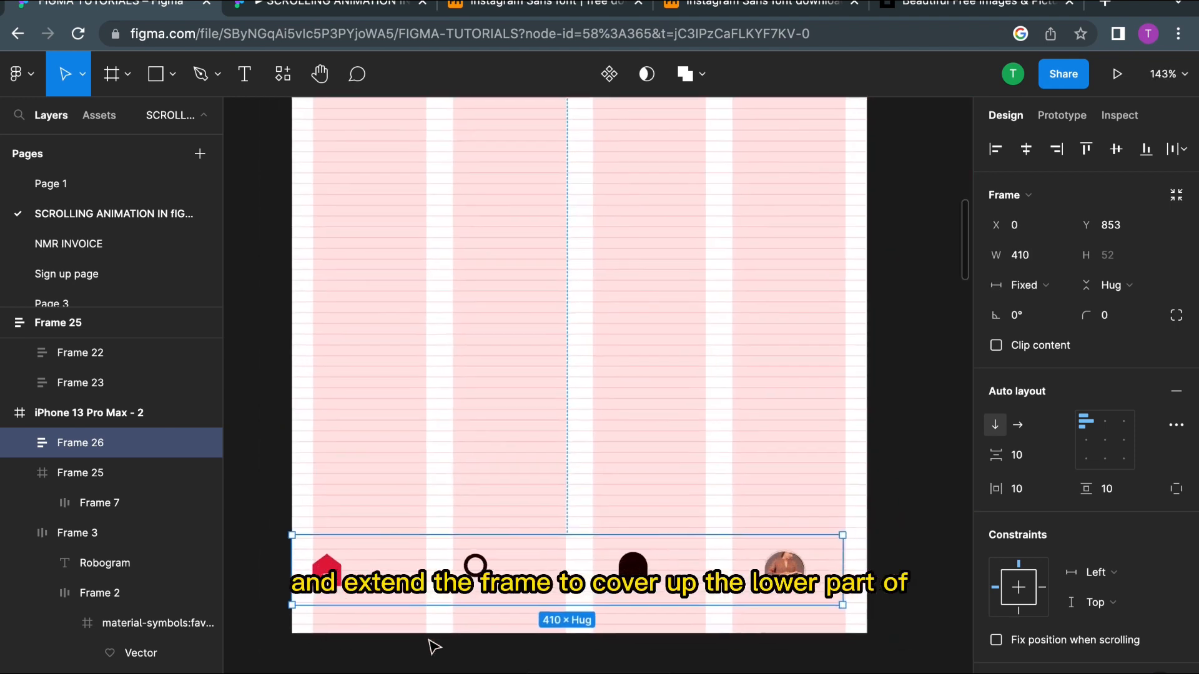
{"action": "scroll", "coordinate": [795, 516], "scroll_direction": "right", "scroll_amount": 2}
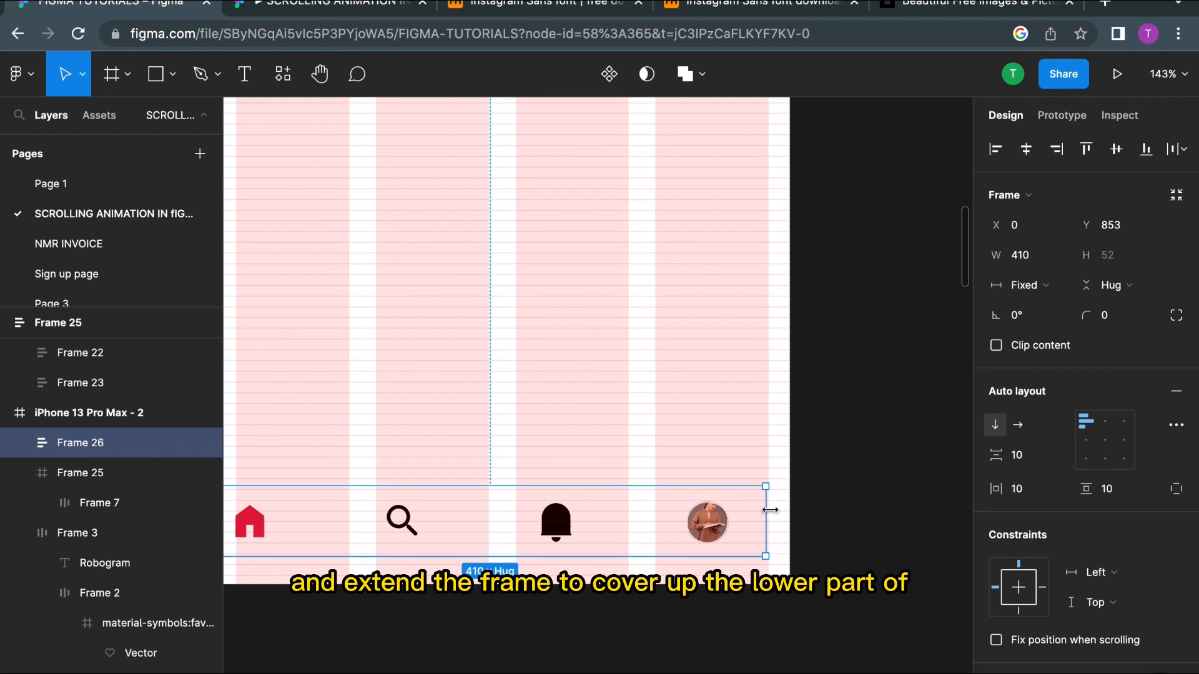
{"action": "mouse_move", "coordinate": [770, 510]}
{"action": "left_mouse_down"}
{"action": "mouse_move", "coordinate": [804, 507]}
{"action": "mouse_move", "coordinate": [792, 507]}
{"action": "left_mouse_up"}
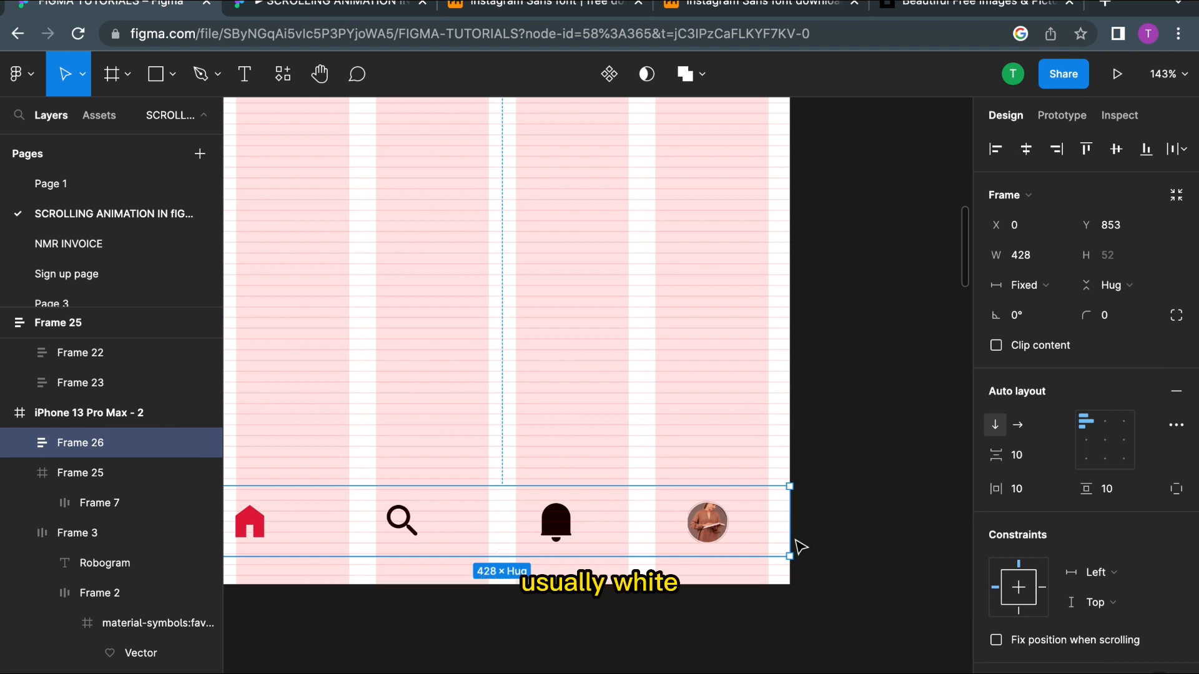
{"action": "left_click_drag", "start_coordinate": [650, 556], "coordinate": [650, 585]}
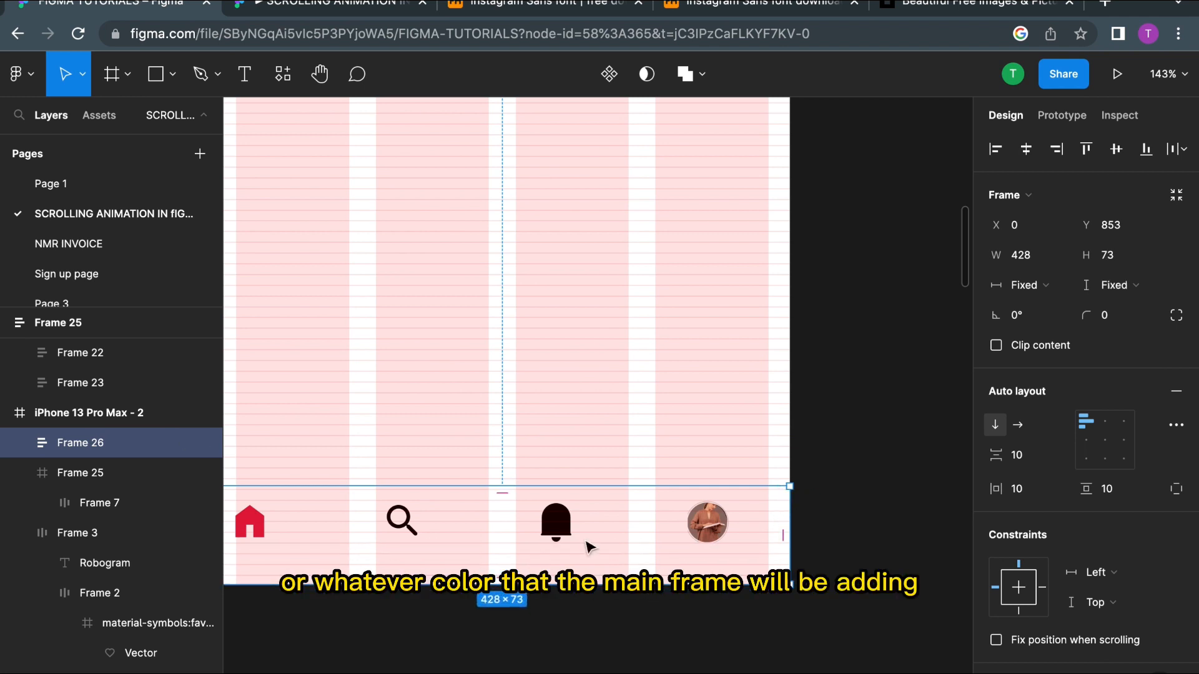
Step: Set the navigation frame's auto layout item spacing to 16
{"action": "scroll", "coordinate": [536, 484], "scroll_direction": "left", "scroll_amount": 1}
{"action": "scroll", "coordinate": [600, 465], "scroll_direction": "left", "scroll_amount": 5}
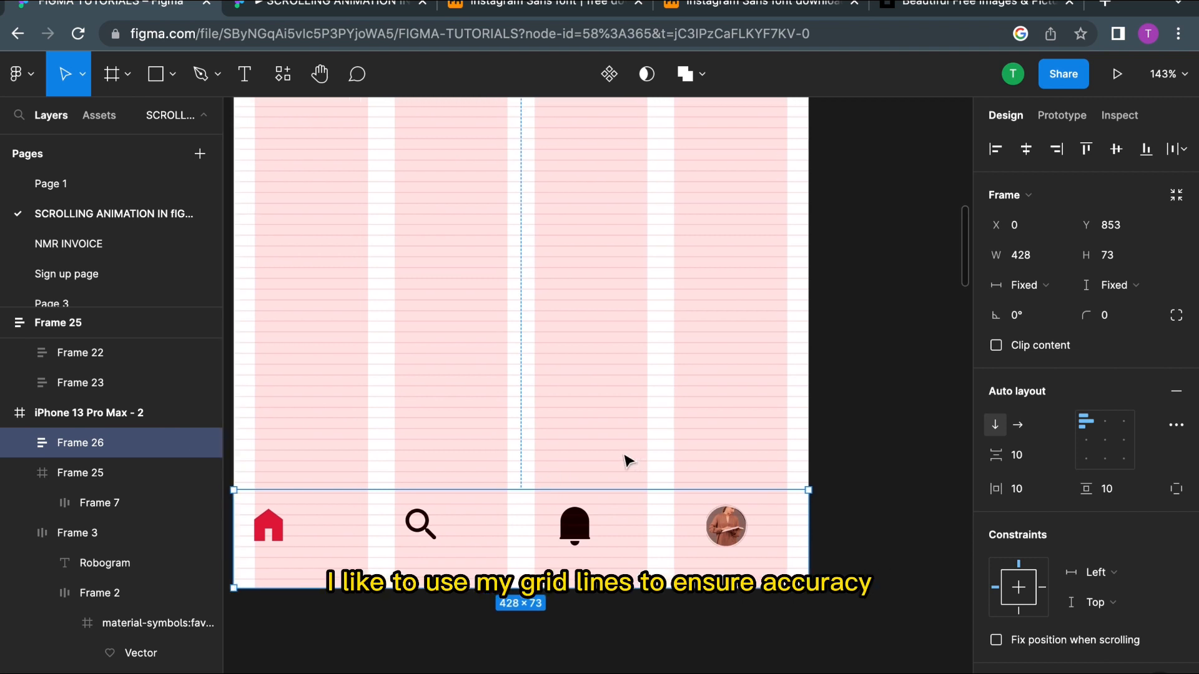
{"action": "left_click", "coordinate": [1023, 456]}
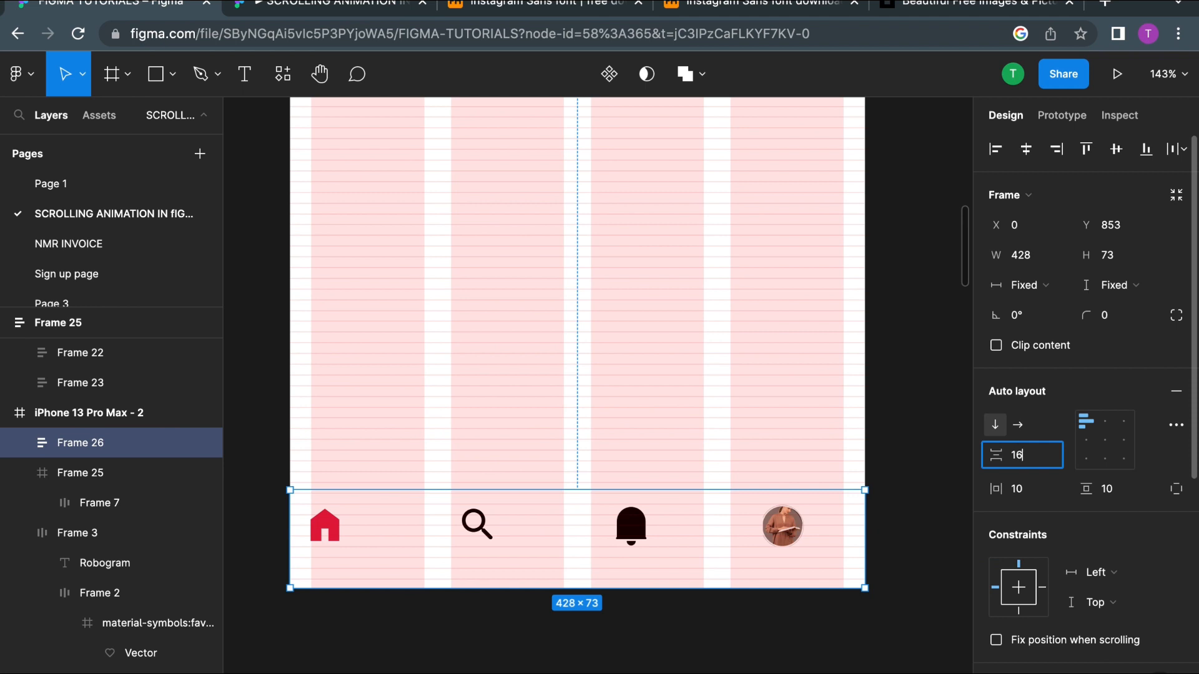
{"action": "type", "text": "16"}
{"action": "key", "text": "Return"}
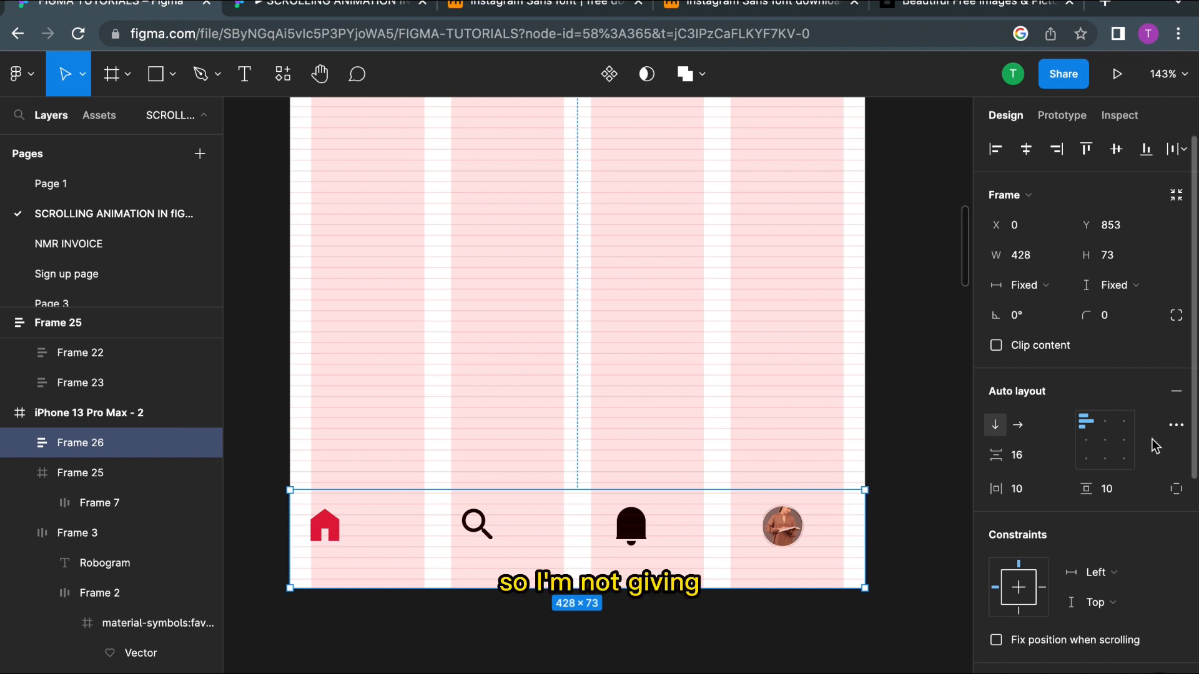
Step: Center-align the navigation items and set the horizontal padding to 16
{"action": "left_click", "coordinate": [1105, 441]}
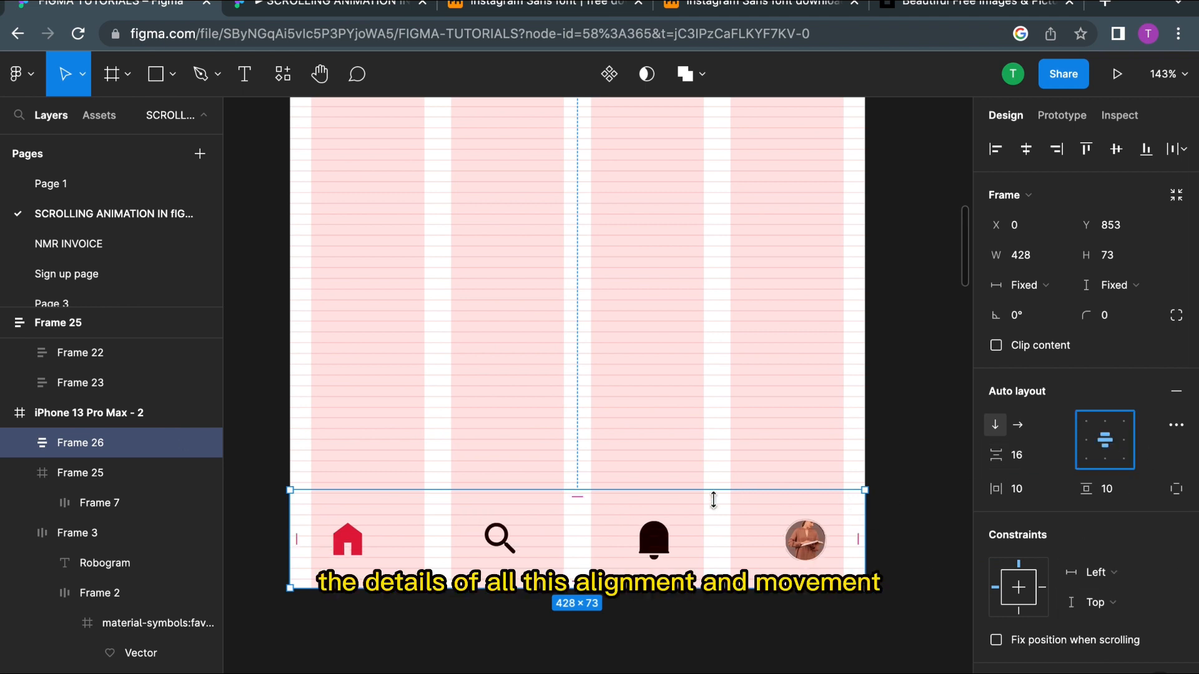
{"action": "left_click", "coordinate": [1019, 491]}
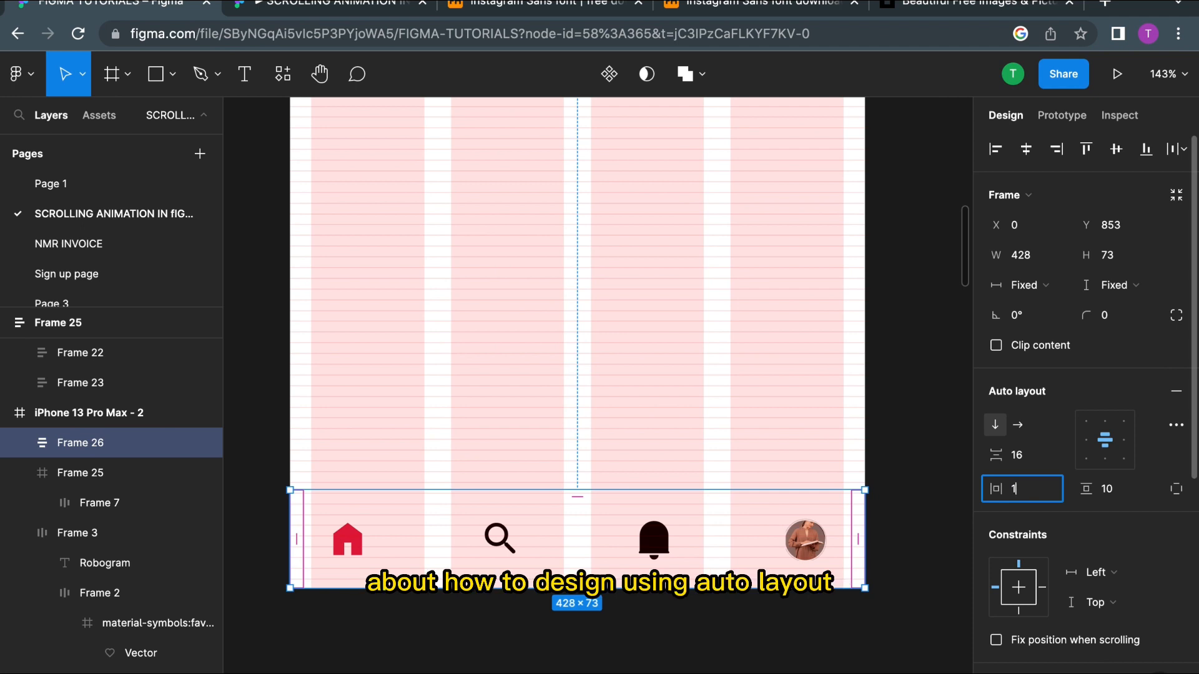
{"action": "type", "text": "16"}
Step: Set the navigation frame's vertical padding to 12
{"action": "left_click", "coordinate": [1108, 494]}
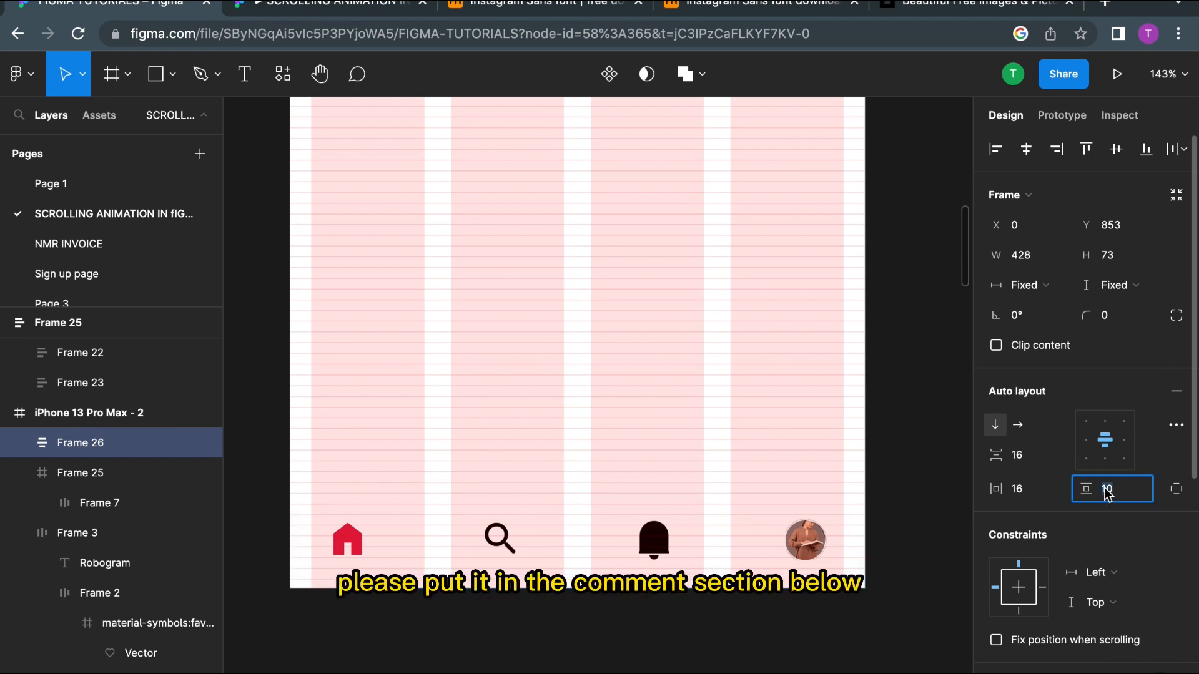
{"action": "type", "text": "1"}
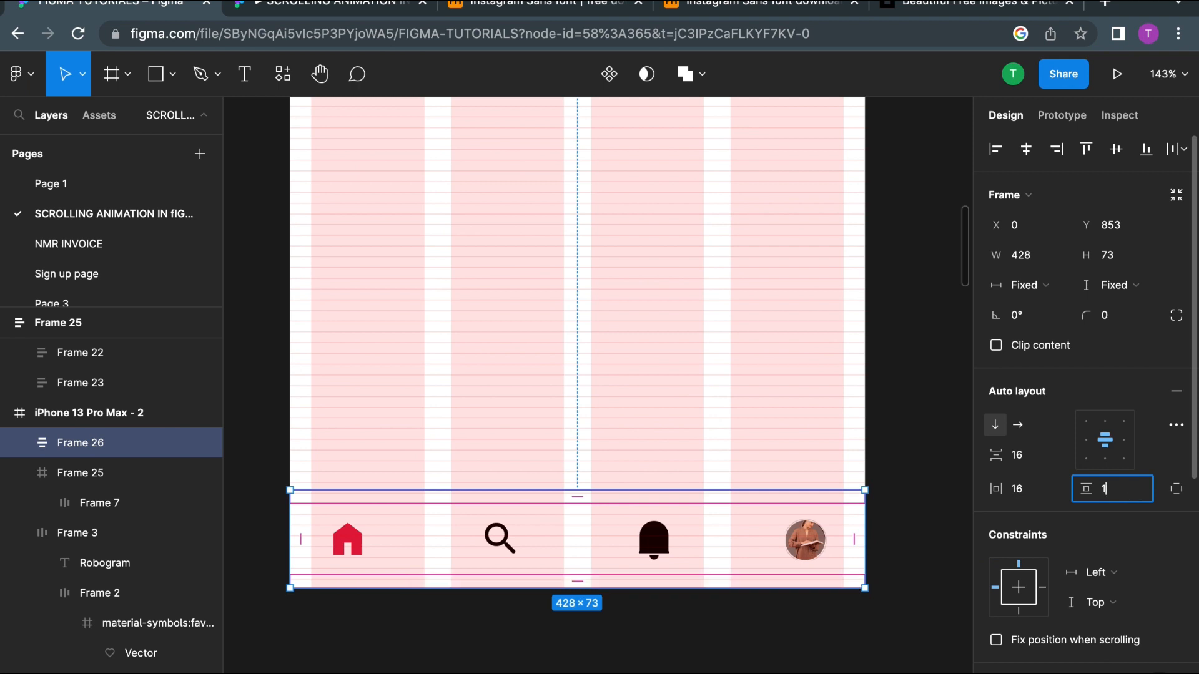
{"action": "type", "text": "2"}
{"action": "key", "text": "Return"}
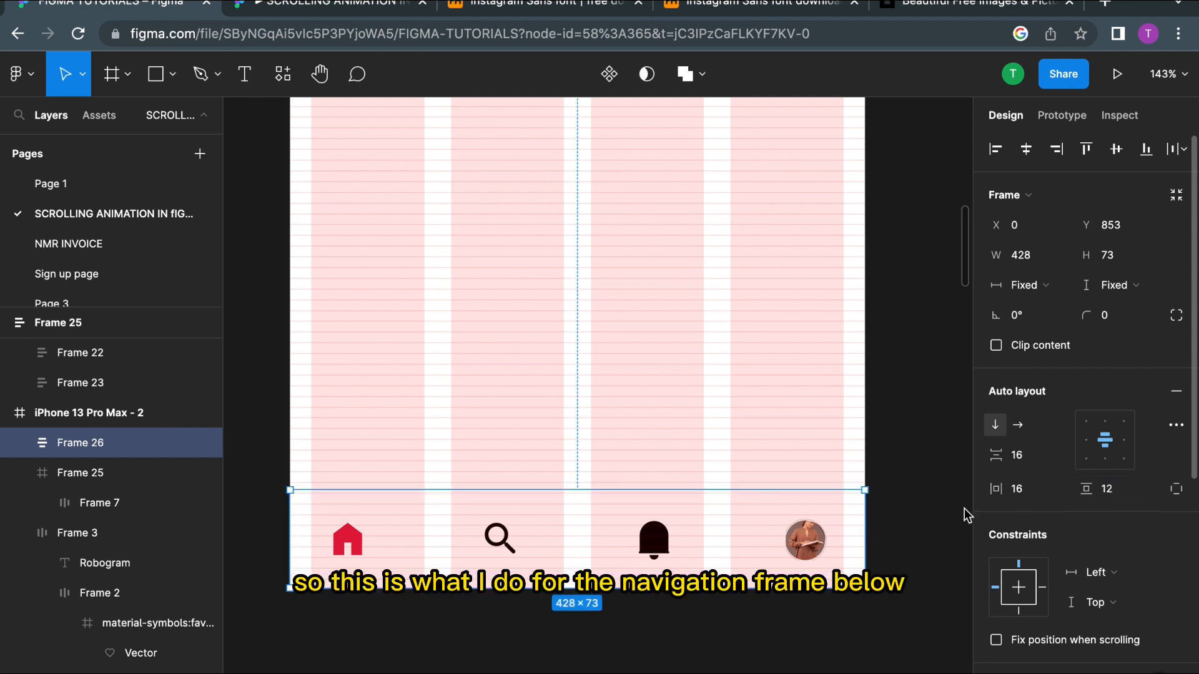
Step: Add a white FFFFFF fill to the navigation frame
{"action": "left_click", "coordinate": [724, 395]}
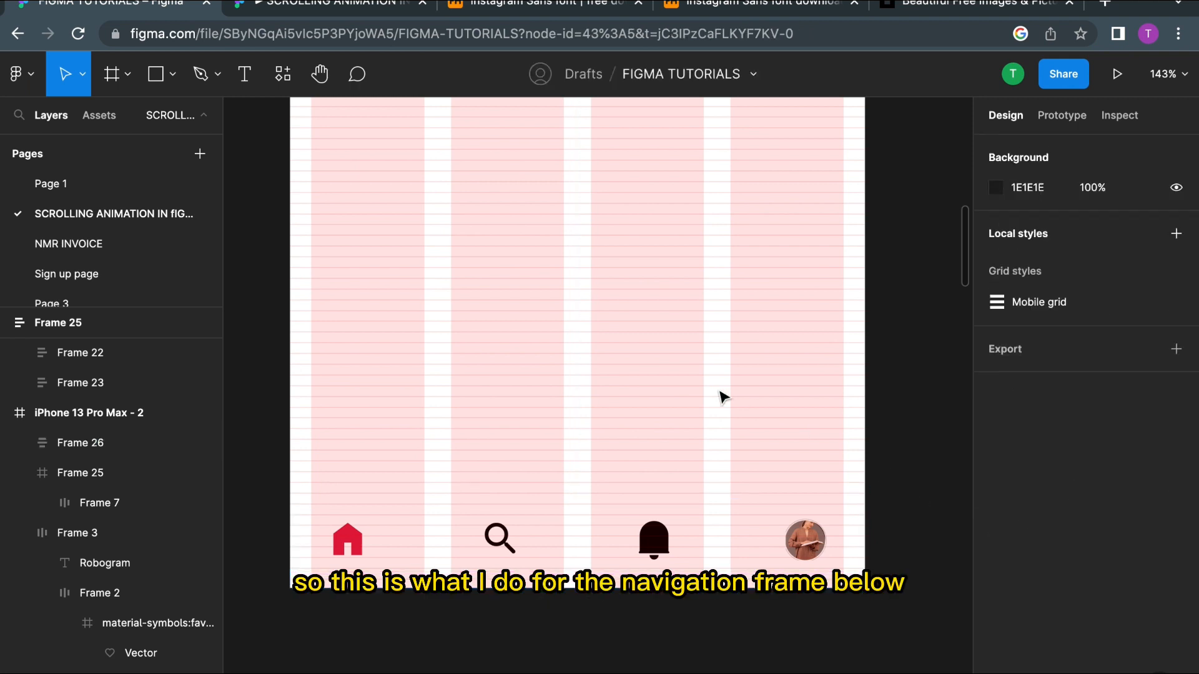
{"action": "left_click", "coordinate": [619, 549]}
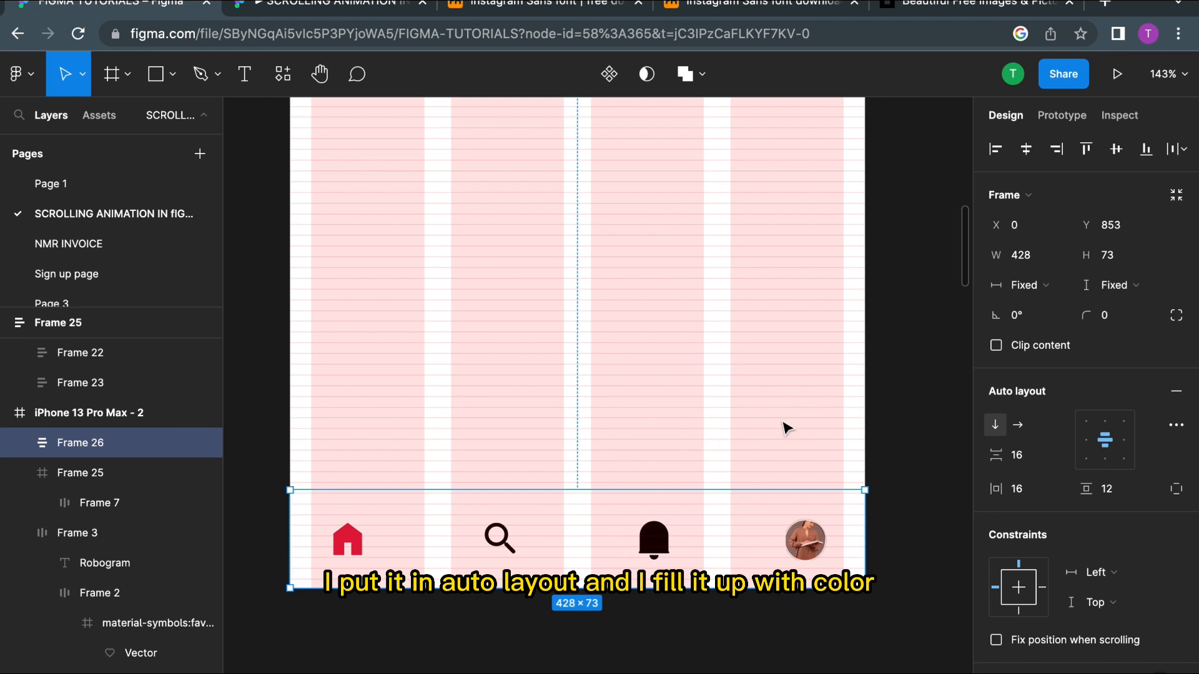
{"action": "scroll", "coordinate": [1115, 469], "scroll_direction": "down", "scroll_amount": 7}
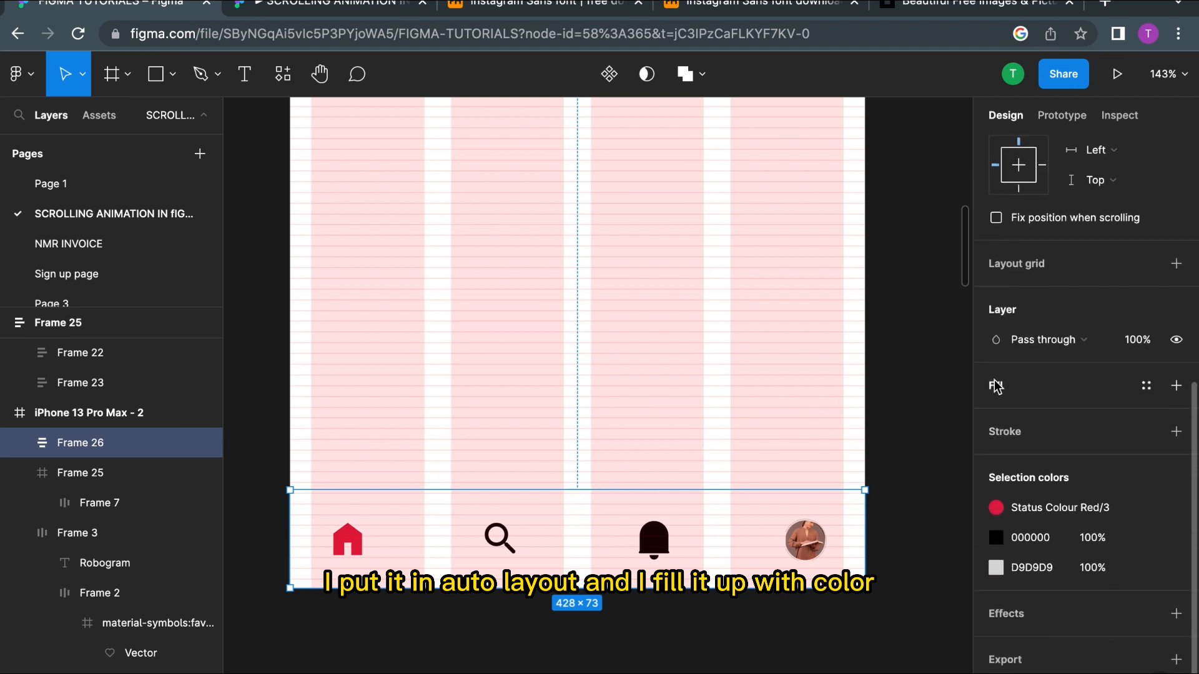
{"action": "left_click", "coordinate": [997, 387]}
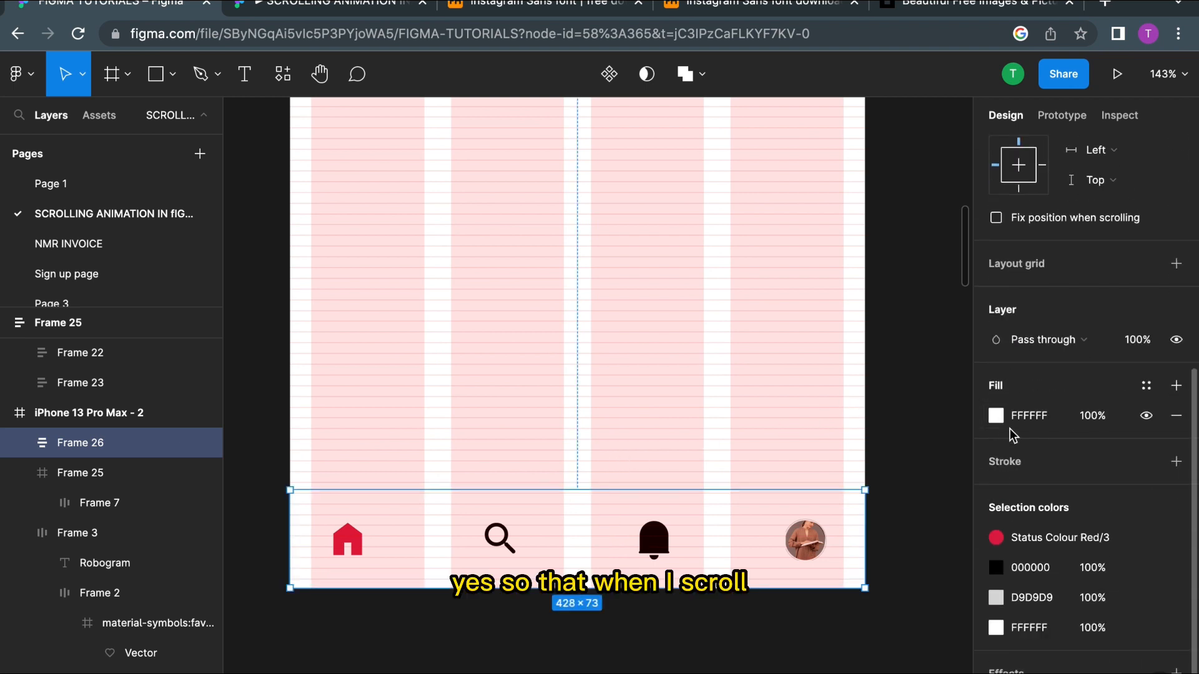
Step: Change the navigation frame's fill to 6A4B4B, then undo the colour change
{"action": "left_click", "coordinate": [996, 415]}
{"action": "left_click", "coordinate": [815, 393]}
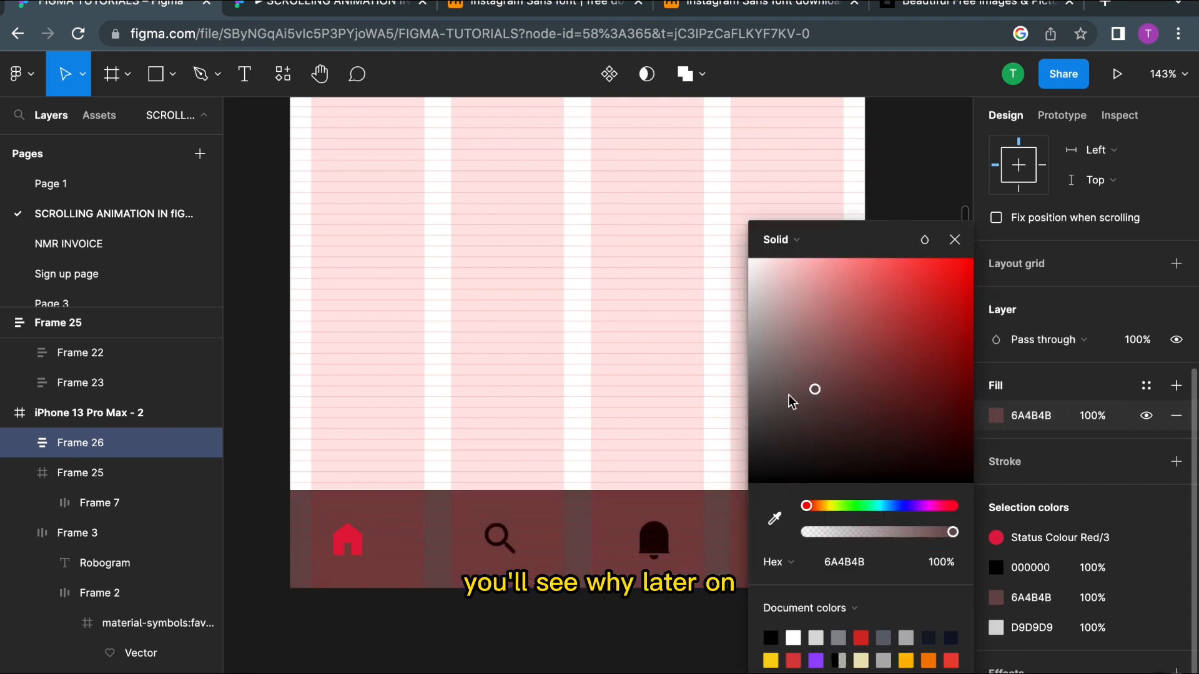
{"action": "left_click", "coordinate": [463, 342]}
{"action": "key", "text": "super+z"}
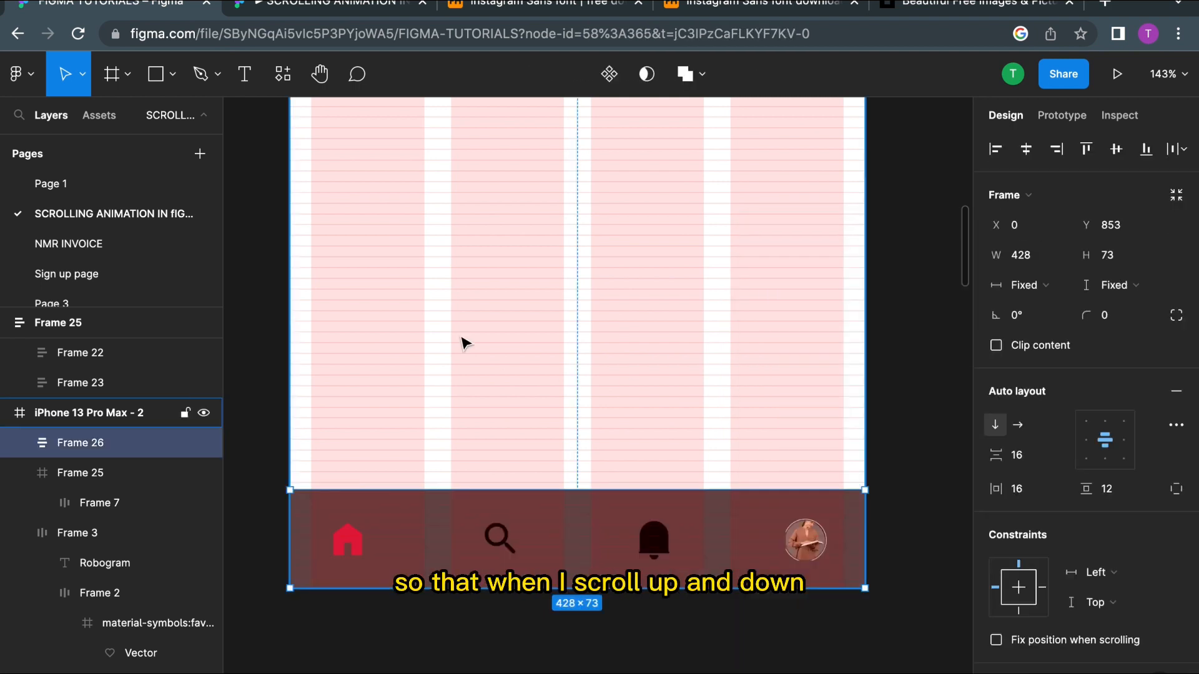
{"action": "key", "text": "super+z"}
{"action": "left_click", "coordinate": [456, 319]}
{"action": "scroll", "coordinate": [456, 324], "scroll_direction": "up", "scroll_amount": 3}
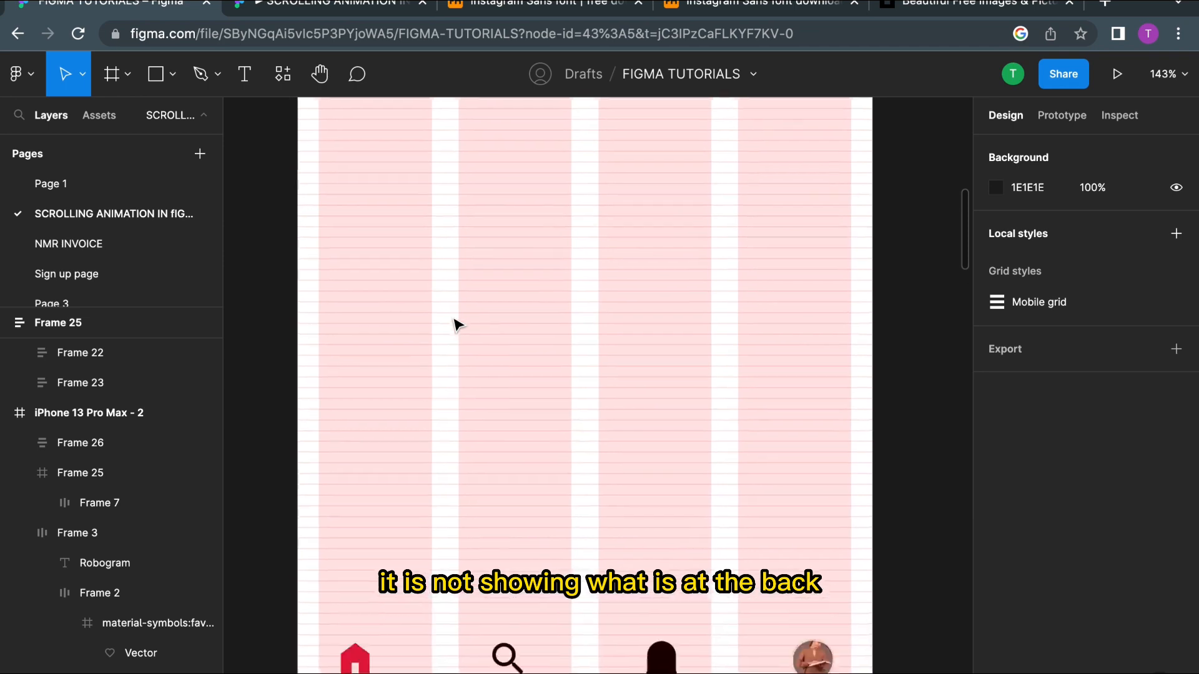
Step: Wrap the Robogram header in an auto layout frame and stretch it to the full 428 width and the screen's top edge
{"action": "scroll", "coordinate": [442, 407], "scroll_direction": "up", "scroll_amount": 3}
{"action": "scroll", "coordinate": [442, 408], "scroll_direction": "down", "scroll_amount": 5}
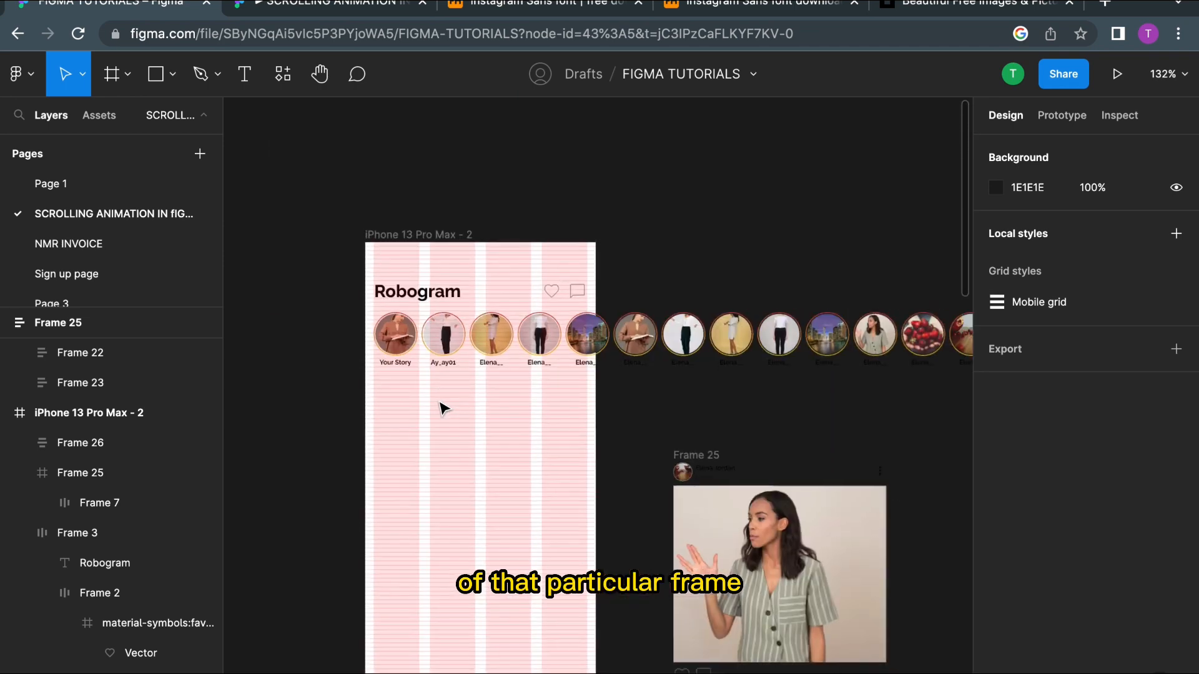
{"action": "left_click", "coordinate": [431, 294]}
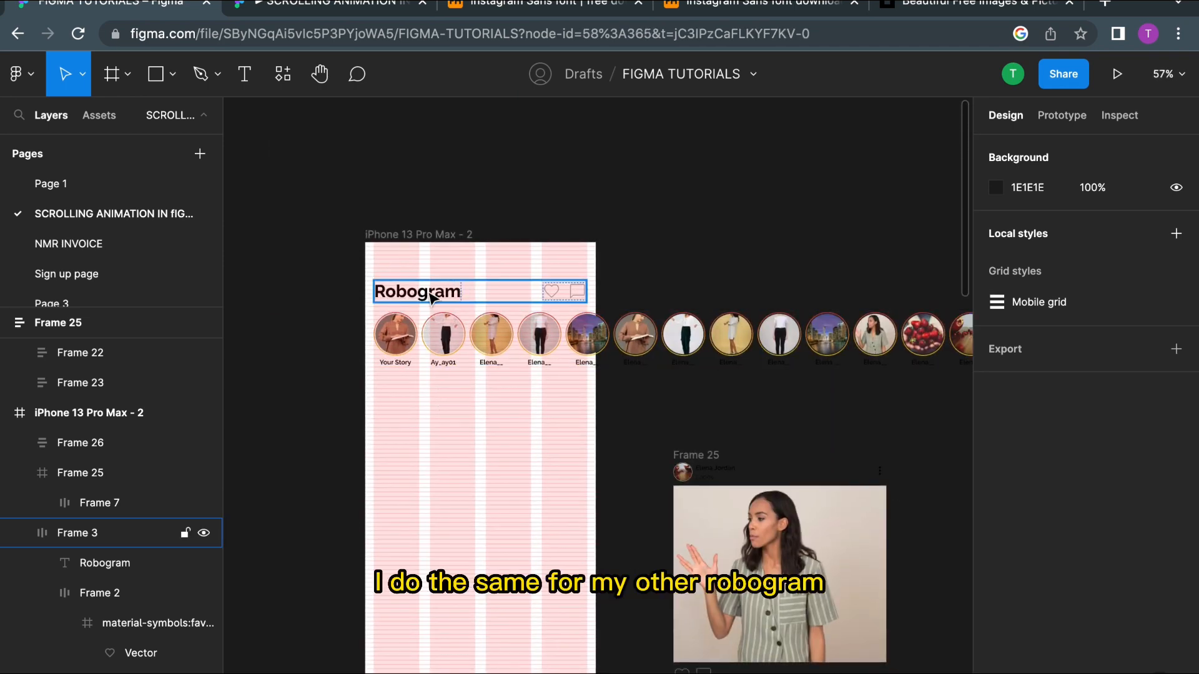
{"action": "left_click", "coordinate": [431, 295]}
{"action": "scroll", "coordinate": [431, 294], "scroll_direction": "up", "scroll_amount": 5}
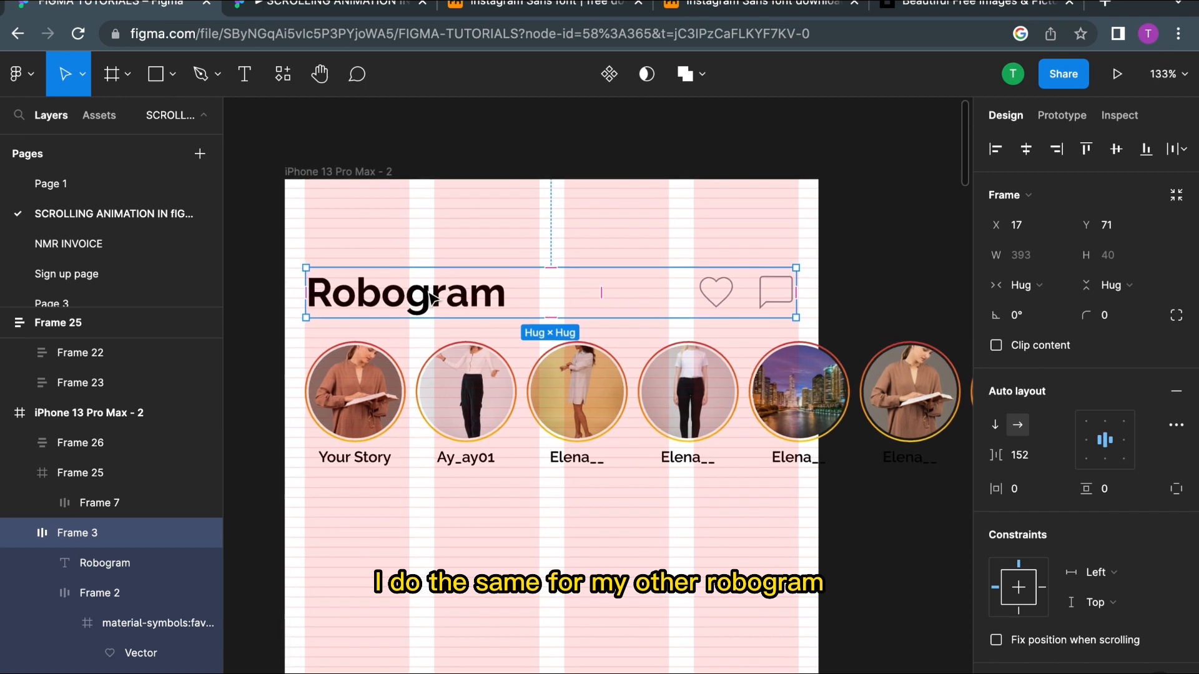
{"action": "key", "text": "shift+a"}
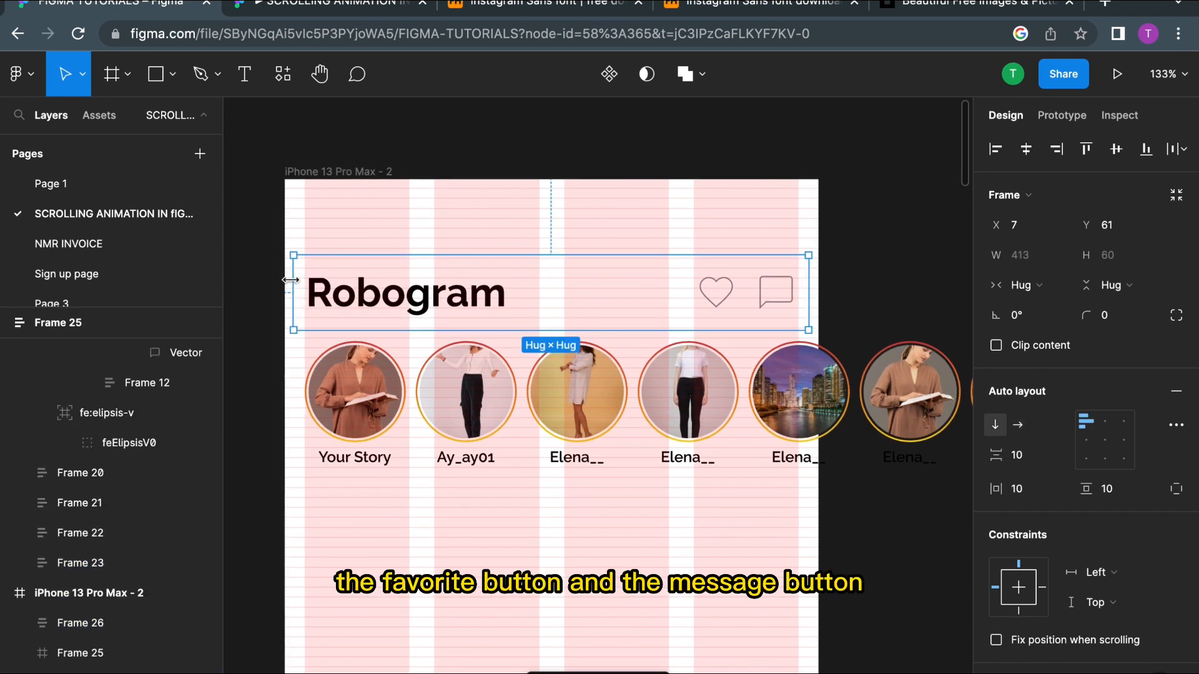
{"action": "left_click_drag", "start_coordinate": [290, 281], "coordinate": [282, 282]}
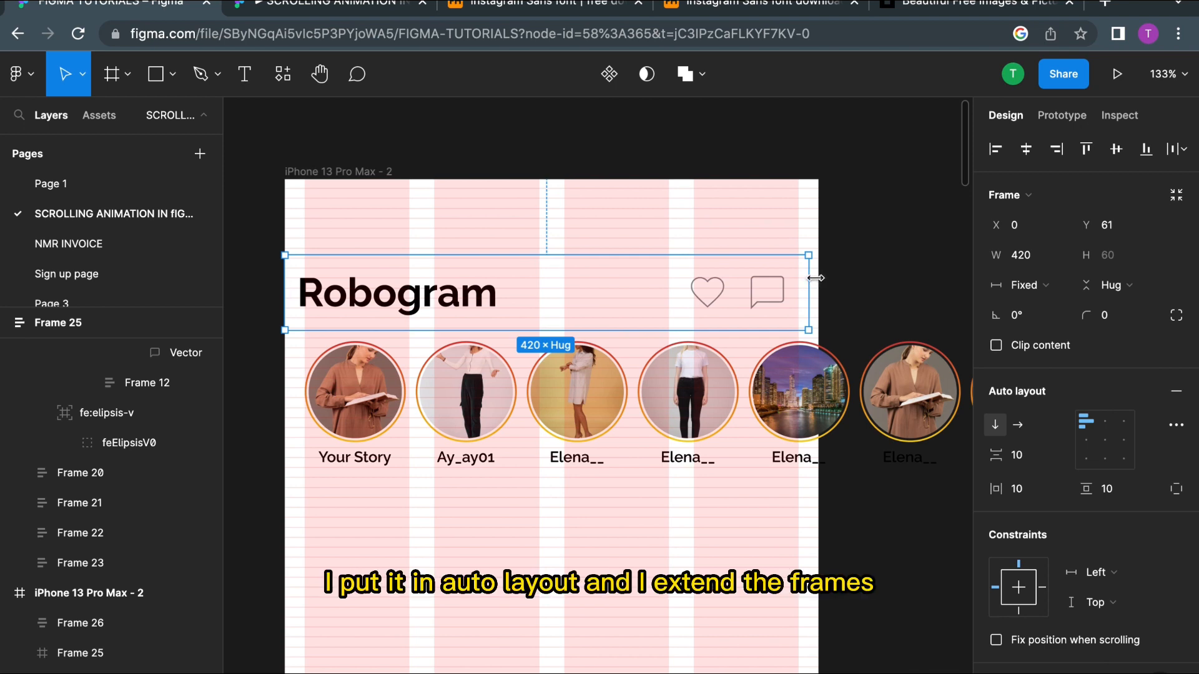
{"action": "left_click_drag", "start_coordinate": [811, 278], "coordinate": [819, 278]}
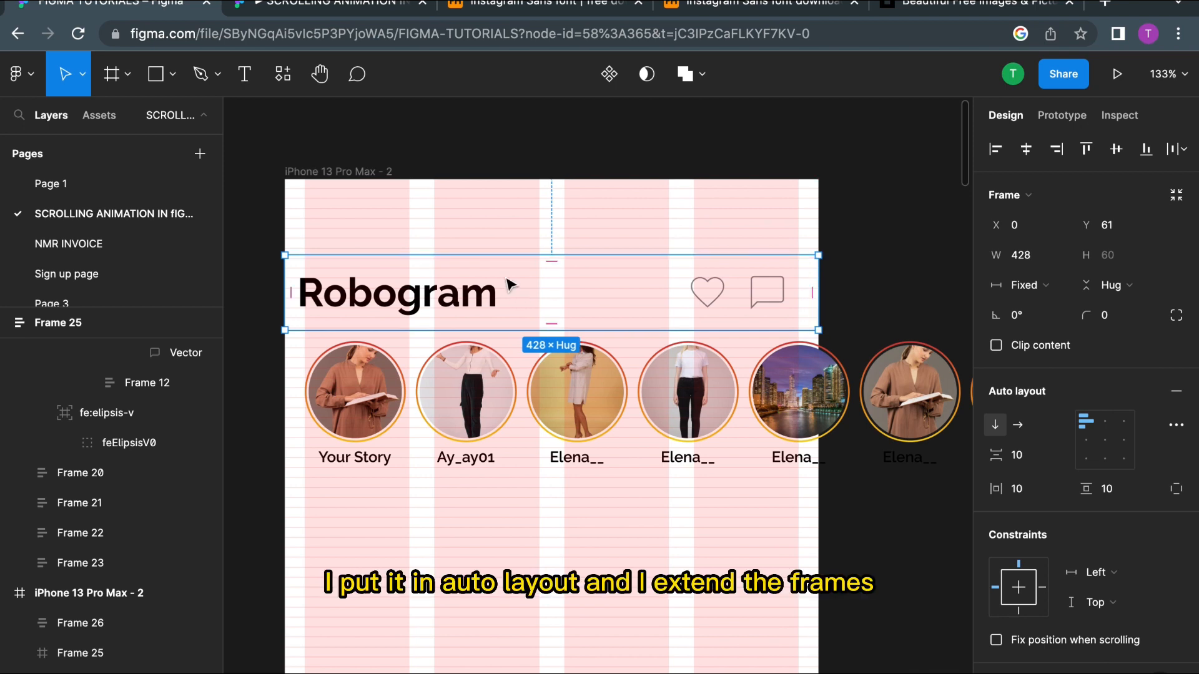
{"action": "left_click_drag", "start_coordinate": [509, 256], "coordinate": [512, 179]}
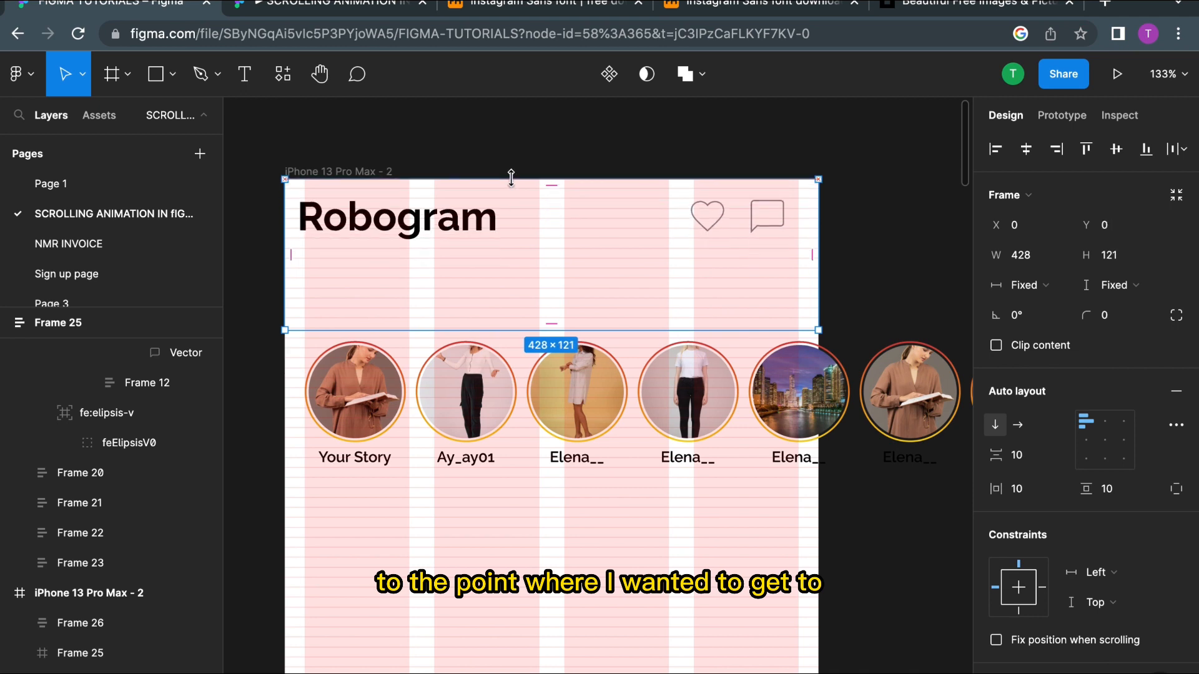
Step: Center-align the header's contents and resize it to 95 high with a top padding of 30
{"action": "left_click", "coordinate": [1109, 443]}
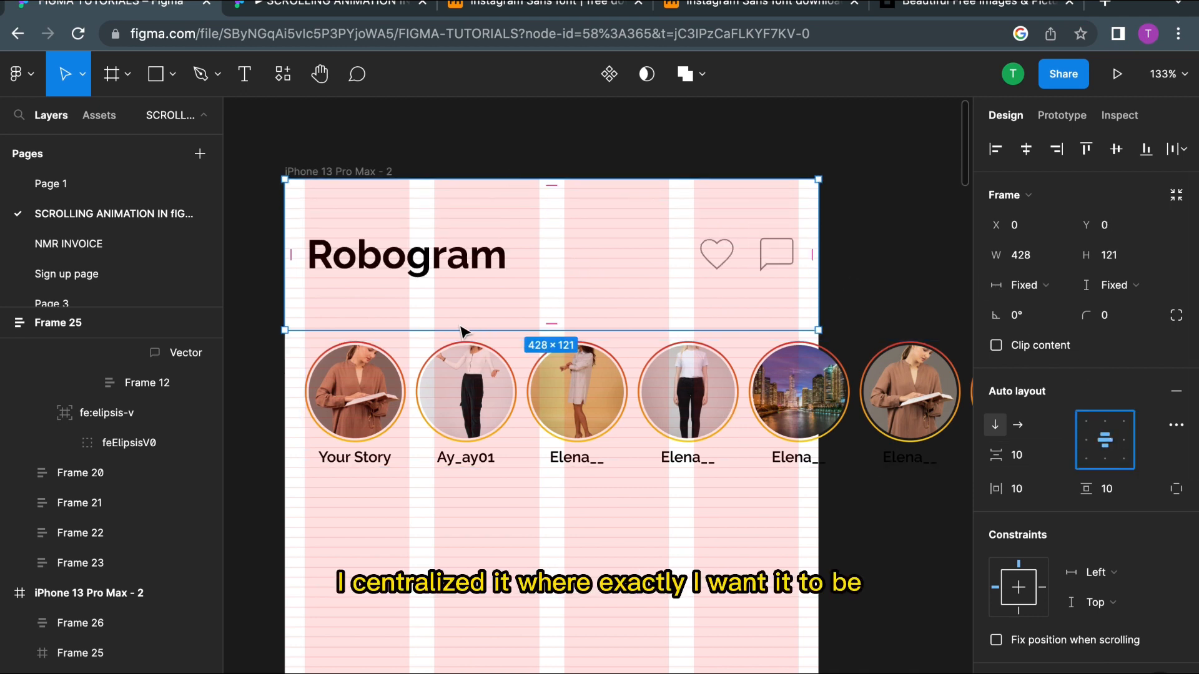
{"action": "left_click_drag", "start_coordinate": [483, 331], "coordinate": [483, 303]}
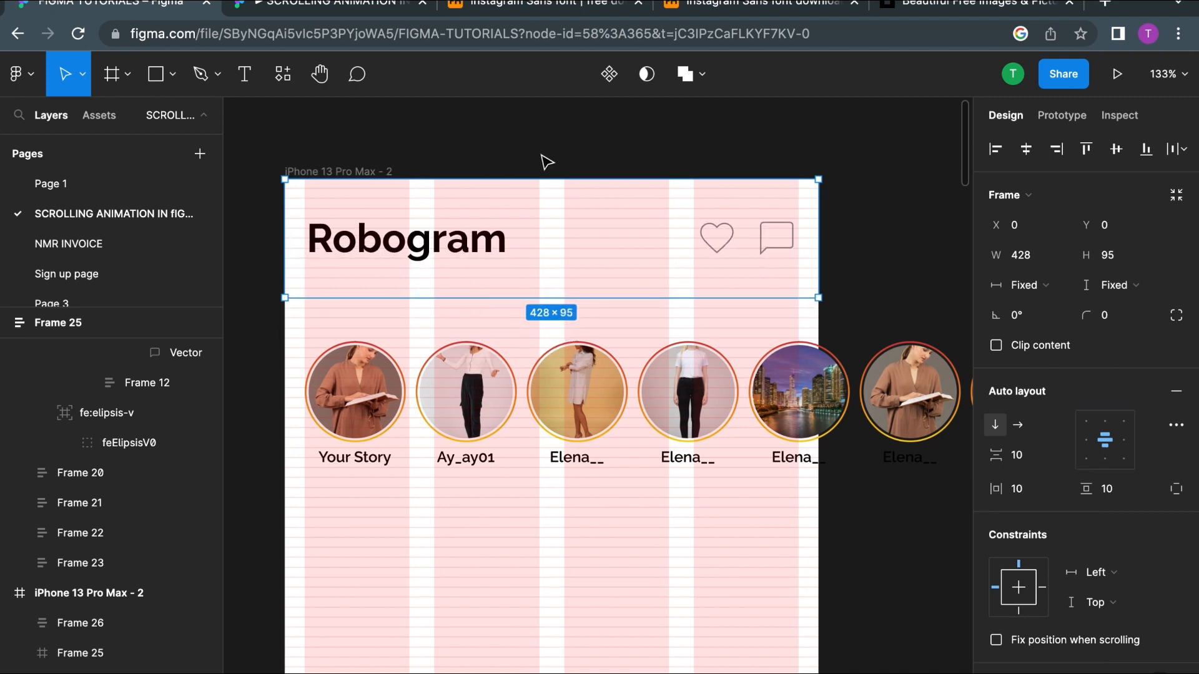
{"action": "left_click_drag", "start_coordinate": [551, 190], "coordinate": [553, 216]}
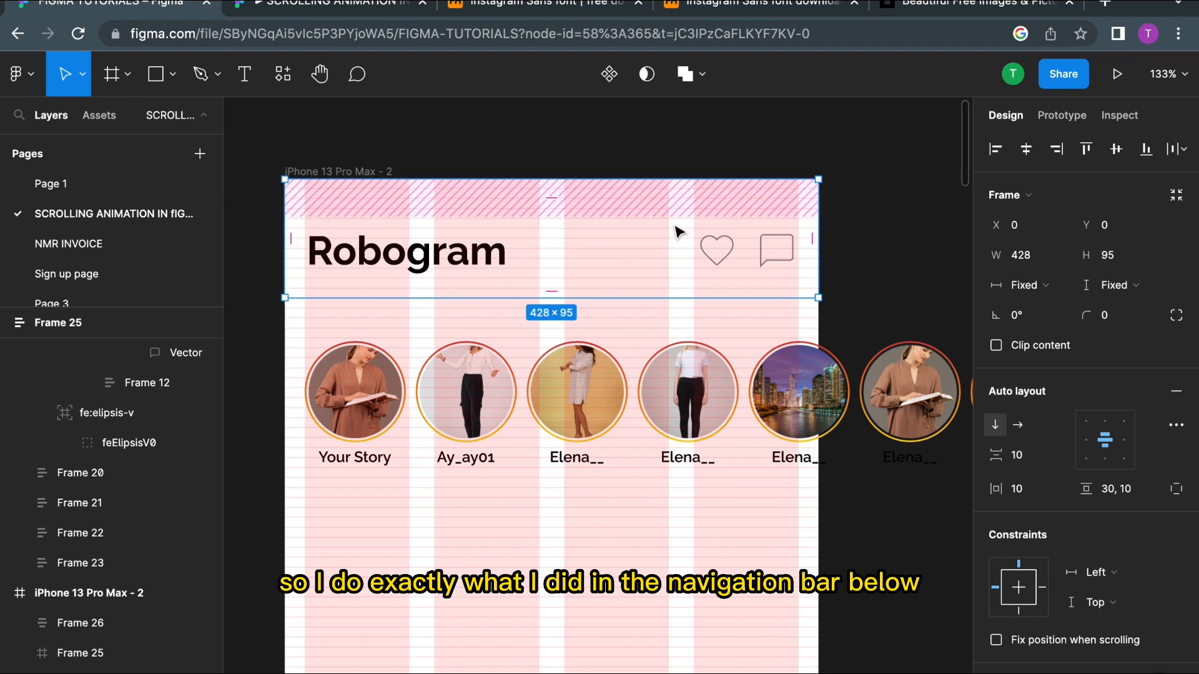
Step: Set the header's item spacing to 32
{"action": "left_click", "coordinate": [1018, 458]}
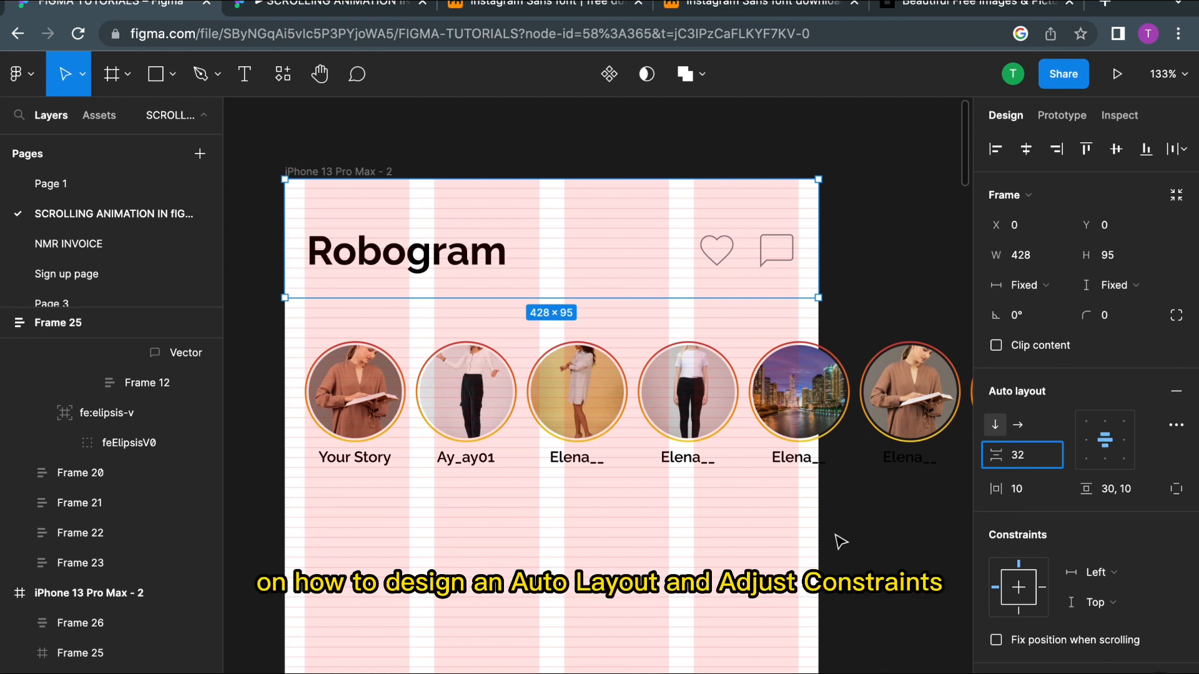
{"action": "left_click", "coordinate": [731, 560]}
{"action": "scroll", "coordinate": [562, 549], "scroll_direction": "down", "scroll_amount": 10}
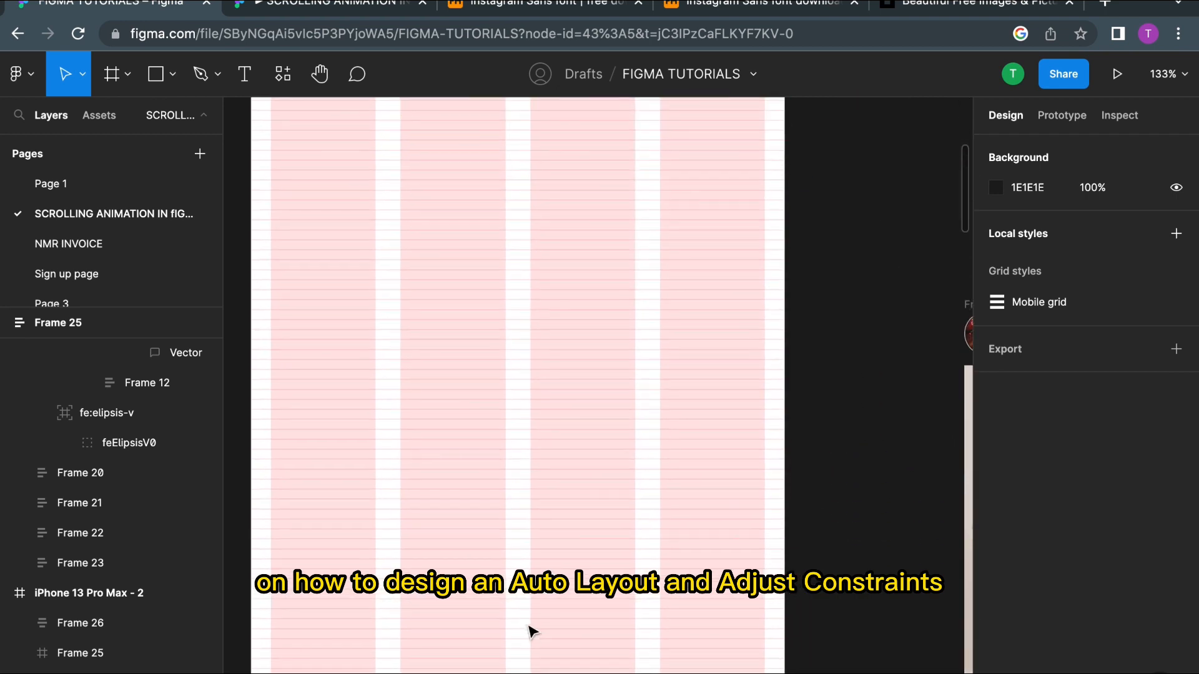
Step: Inspect the navigation frame's auto layout spacing and padding for comparison
{"action": "left_click", "coordinate": [486, 647]}
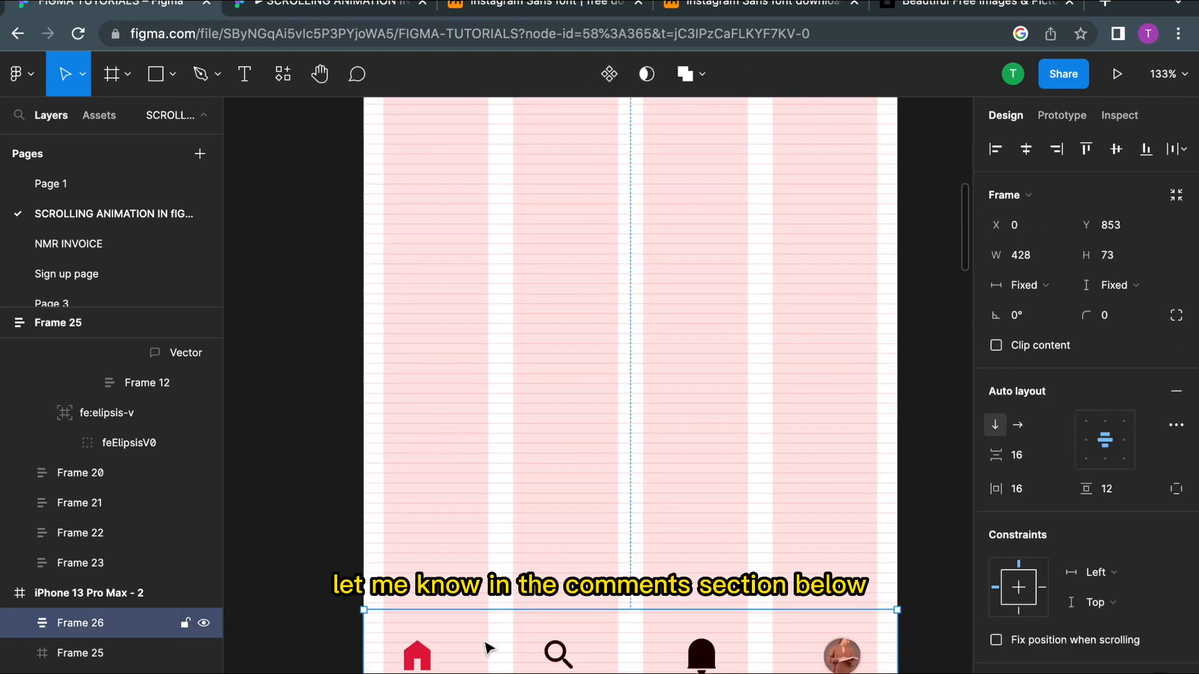
{"action": "scroll", "coordinate": [582, 422], "scroll_direction": "up", "scroll_amount": 20}
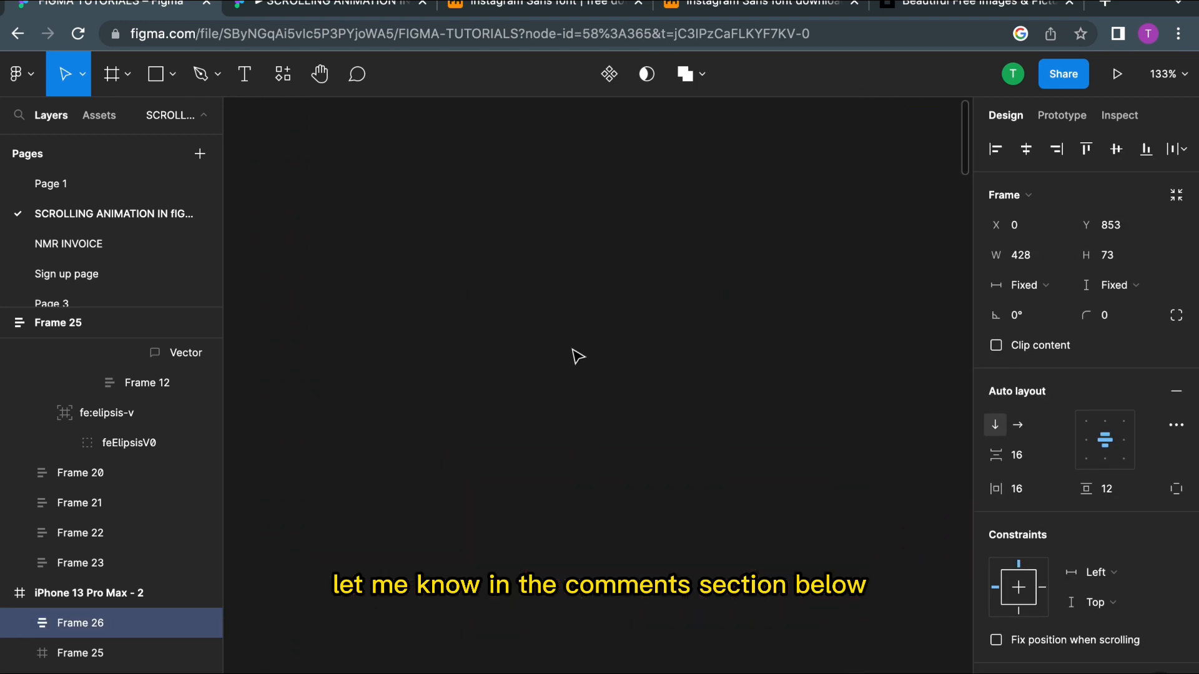
{"action": "scroll", "coordinate": [578, 356], "scroll_direction": "down", "scroll_amount": 5}
{"action": "left_click", "coordinate": [541, 268]}
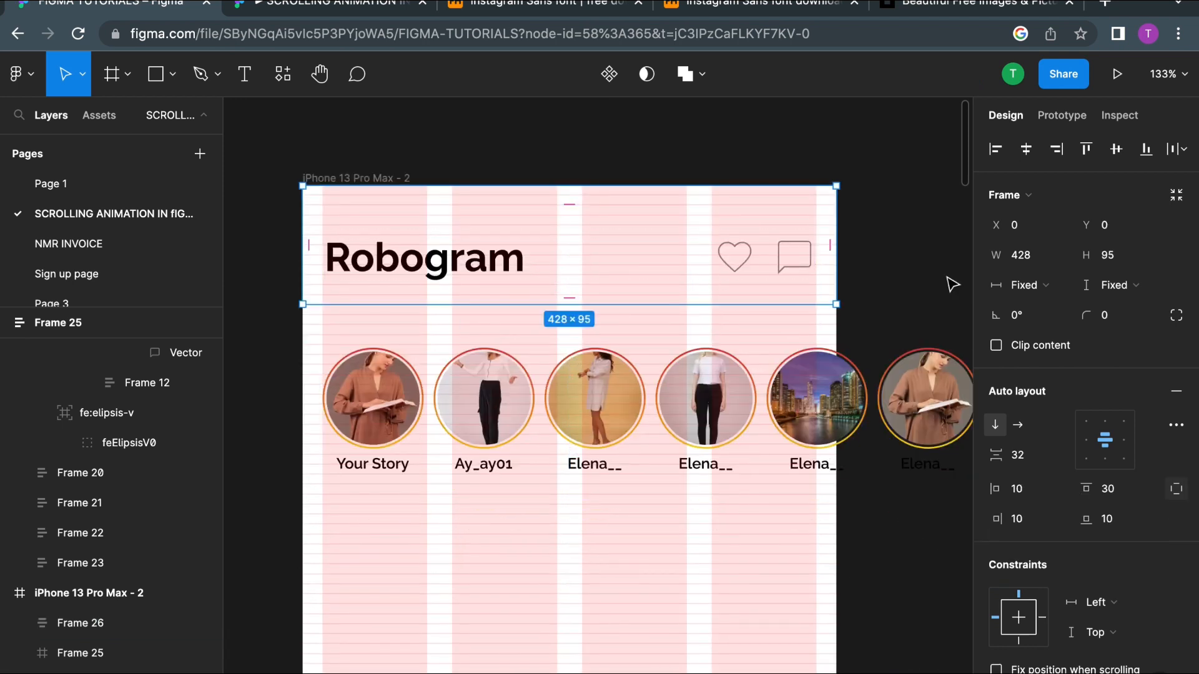
Step: Set the header's item spacing to 16
{"action": "left_click", "coordinate": [1018, 462]}
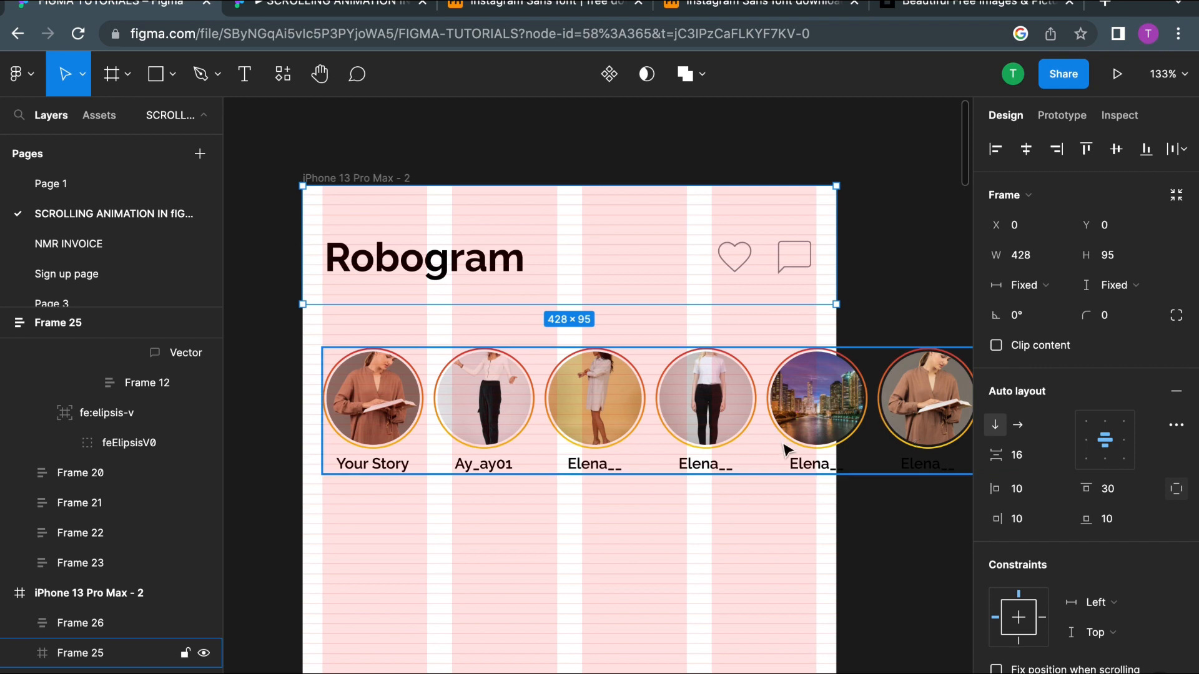
{"action": "left_click", "coordinate": [765, 524]}
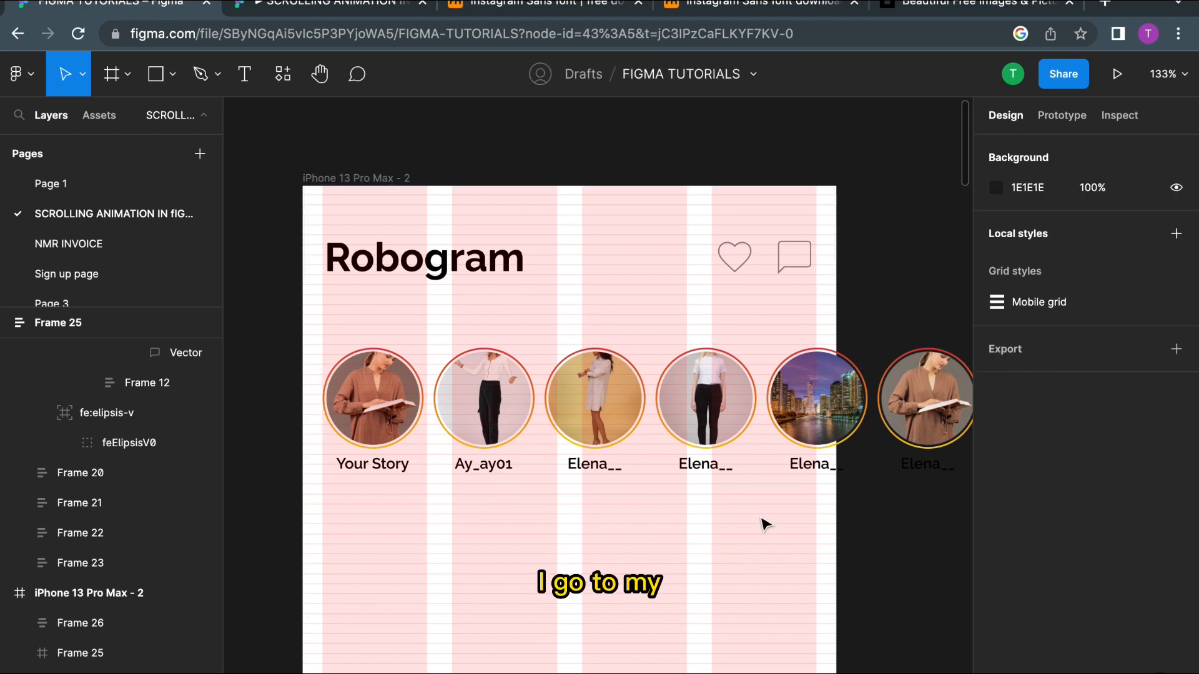
{"action": "left_click", "coordinate": [610, 235]}
Step: Check the navigation bar's auto layout settings once more
{"action": "scroll", "coordinate": [1088, 437], "scroll_direction": "down", "scroll_amount": 1}
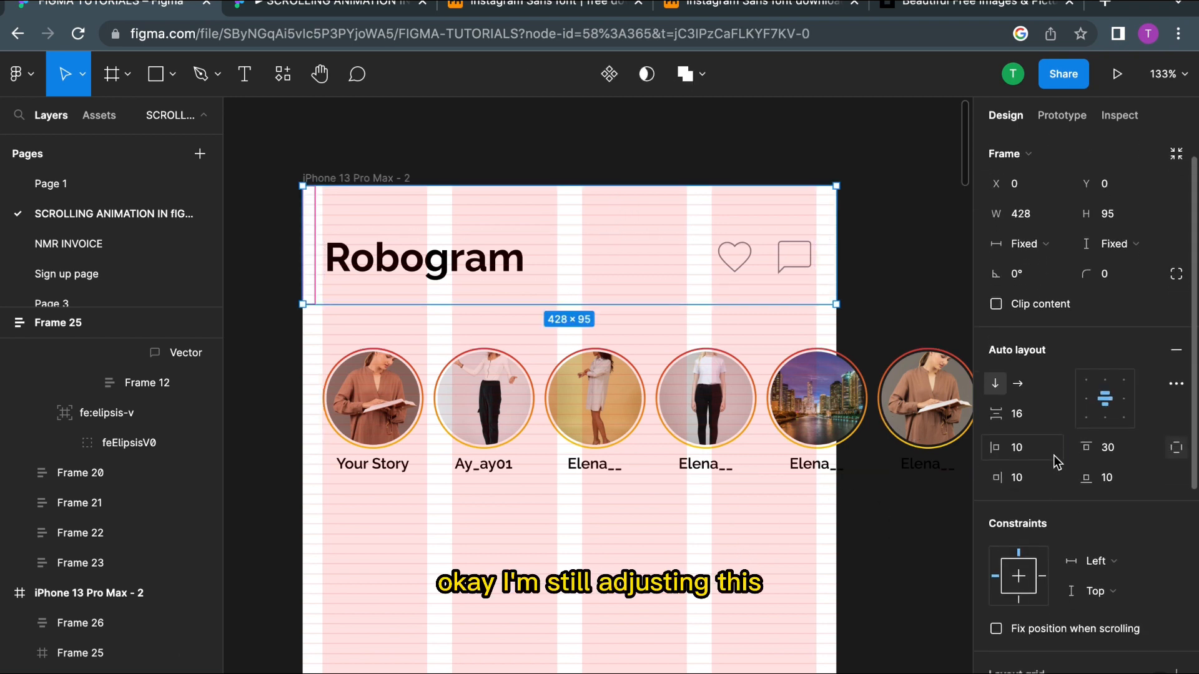
{"action": "scroll", "coordinate": [557, 492], "scroll_direction": "down", "scroll_amount": 5}
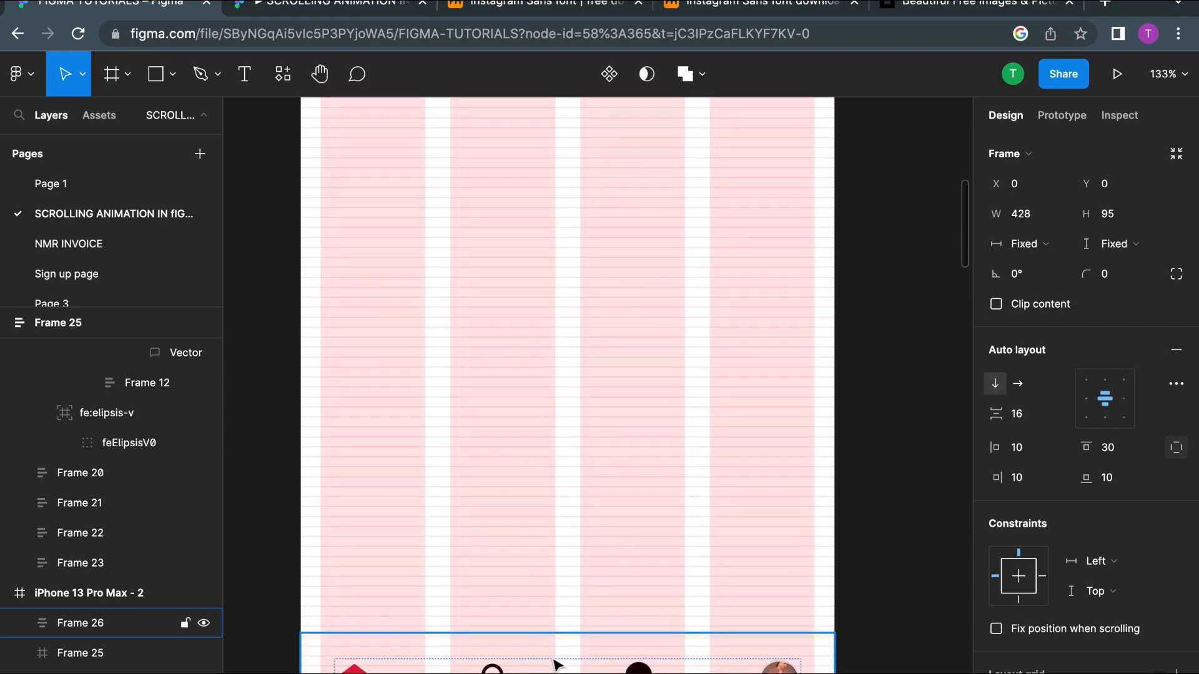
{"action": "left_click", "coordinate": [554, 661]}
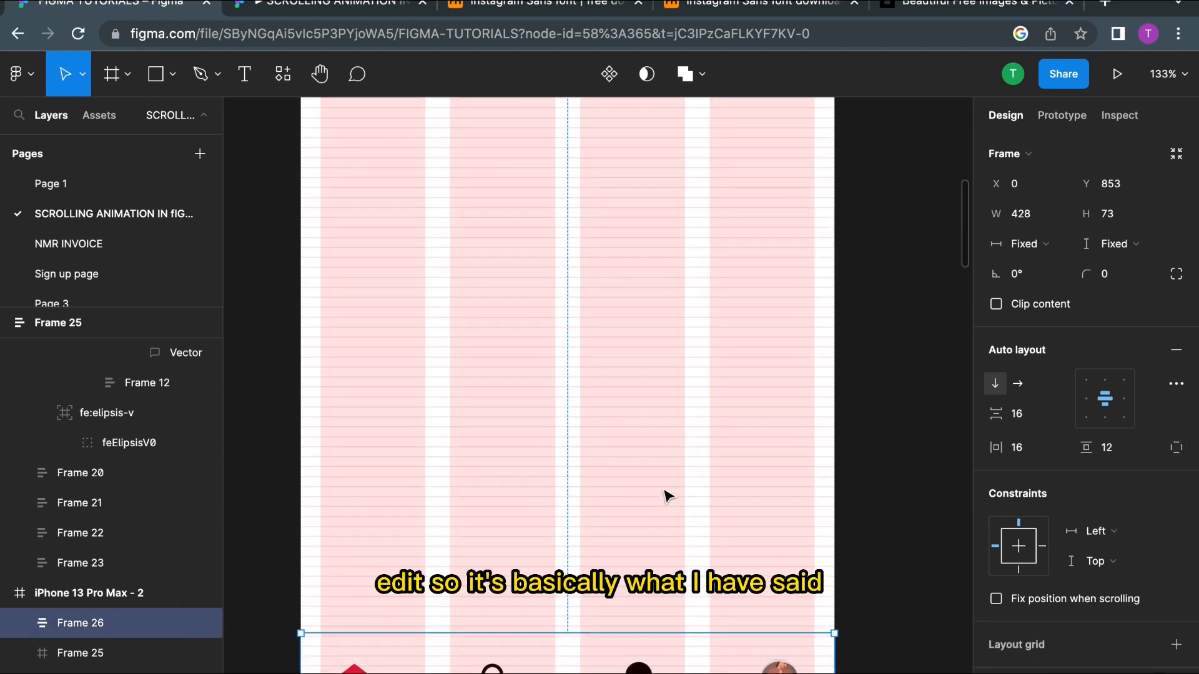
{"action": "scroll", "coordinate": [667, 497], "scroll_direction": "up", "scroll_amount": 5}
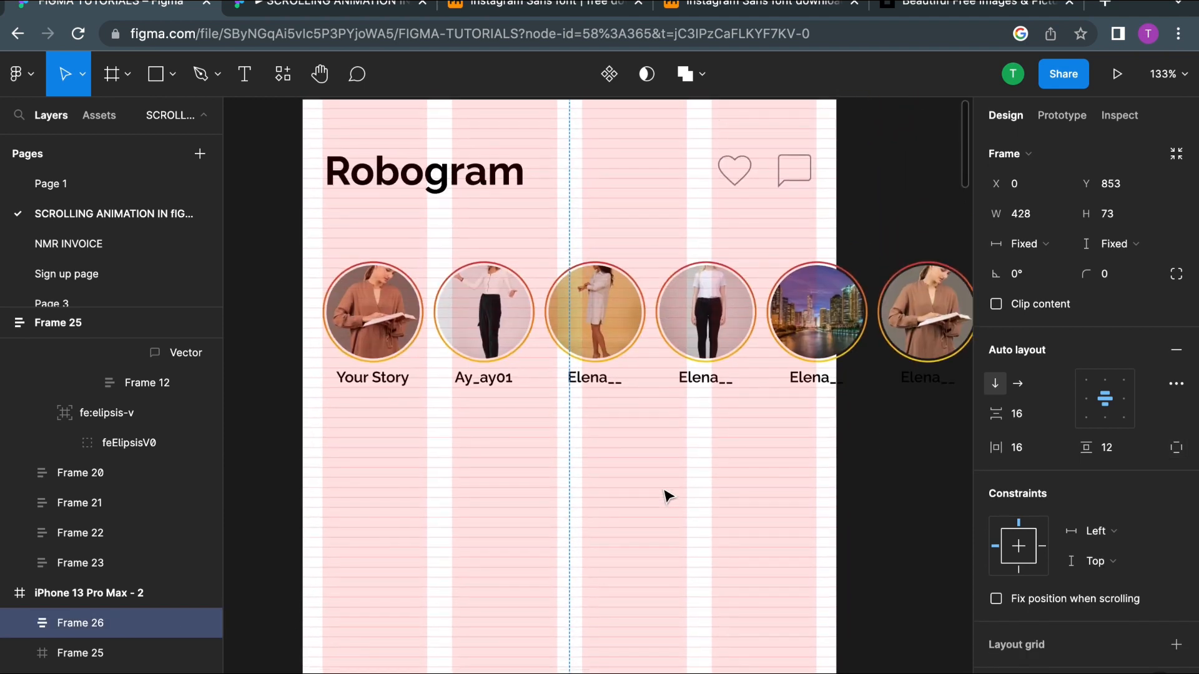
{"action": "scroll", "coordinate": [555, 277], "scroll_direction": "down", "scroll_amount": 3, "text": "ctrl"}
Step: Wrap the stories row in a horizontal auto layout frame with clipped content and nudge it to Y -25
{"action": "left_click", "coordinate": [555, 278]}
{"action": "left_click", "coordinate": [553, 386]}
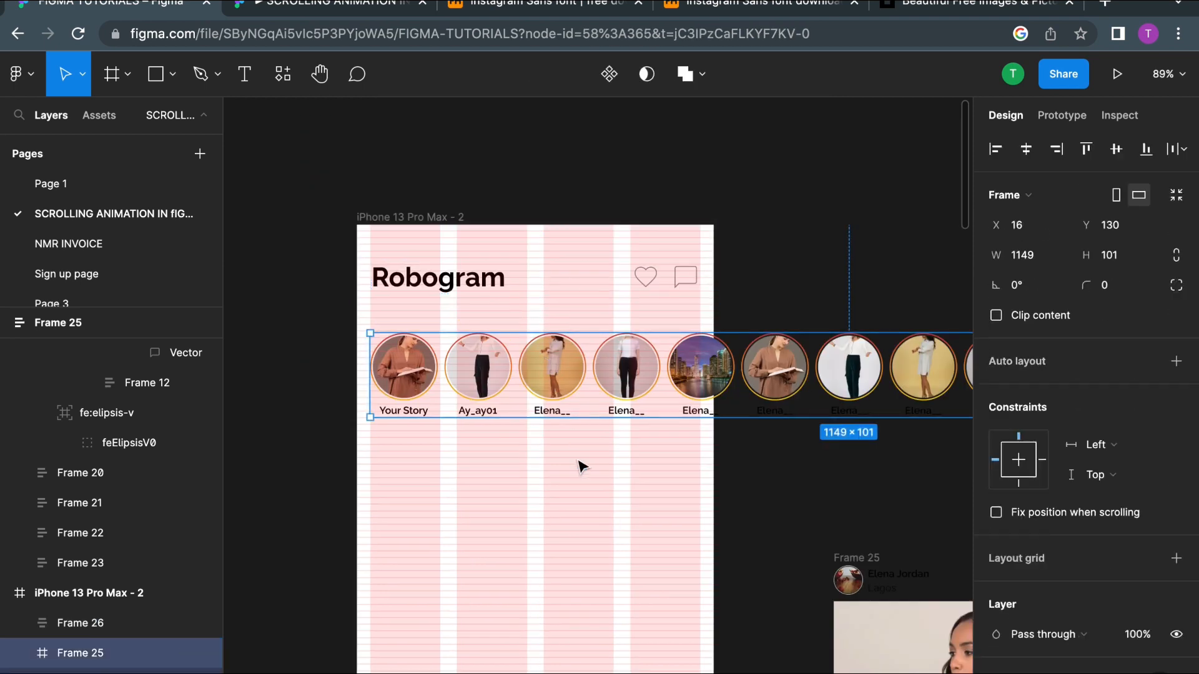
{"action": "key", "text": "Escape"}
{"action": "left_click", "coordinate": [559, 410]}
{"action": "key", "text": "shift+a"}
{"action": "key", "text": "shift+Up"}
{"action": "key", "text": "shift+Up"}
{"action": "key", "text": "shift+Up"}
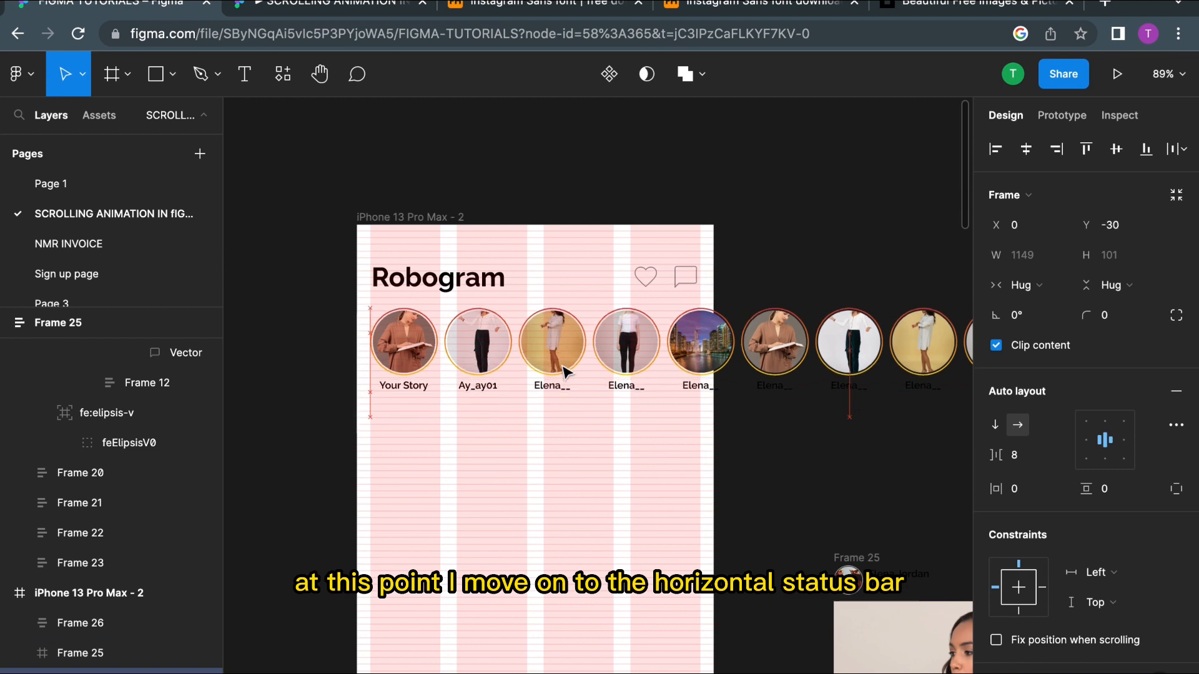
{"action": "key", "text": "Down"}
{"action": "key", "text": "Down"}
{"action": "key", "text": "Down"}
{"action": "key", "text": "Down"}
{"action": "key", "text": "Down"}
{"action": "scroll", "coordinate": [562, 371], "scroll_direction": "down", "scroll_amount": 5}
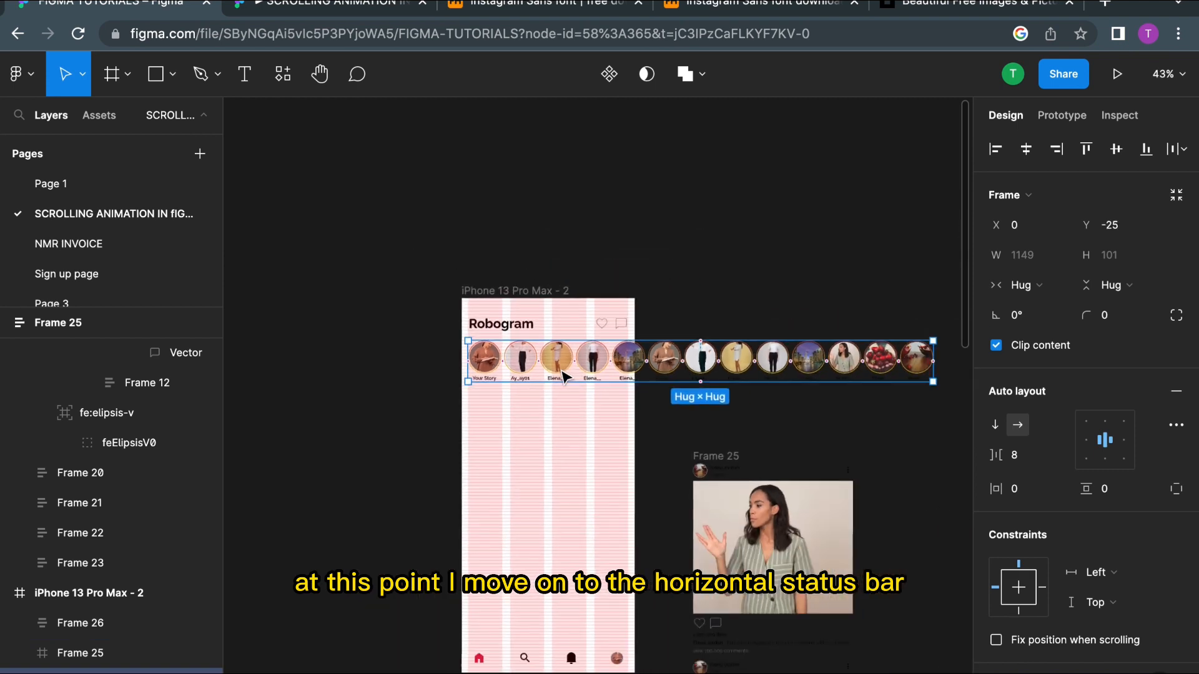
{"action": "scroll", "coordinate": [563, 372], "scroll_direction": "down", "scroll_amount": 1}
{"action": "scroll", "coordinate": [562, 371], "scroll_direction": "right", "scroll_amount": 1}
{"action": "left_click", "coordinate": [420, 245]}
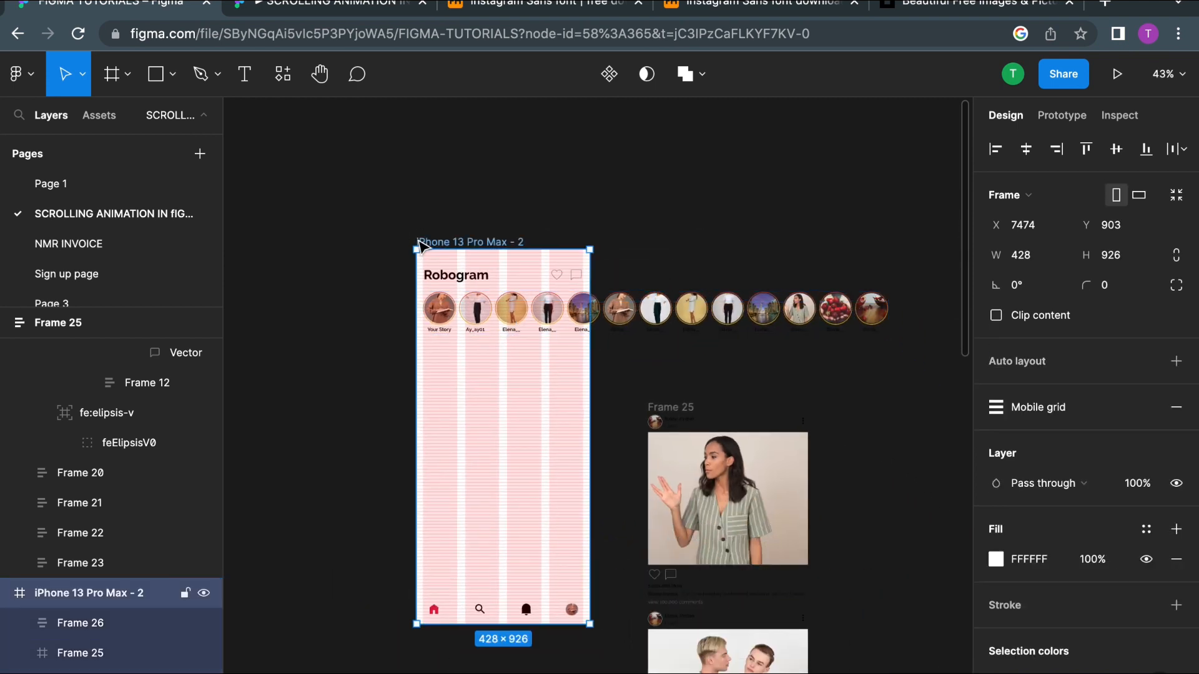
{"action": "scroll", "coordinate": [487, 251], "scroll_direction": "up", "scroll_amount": 5}
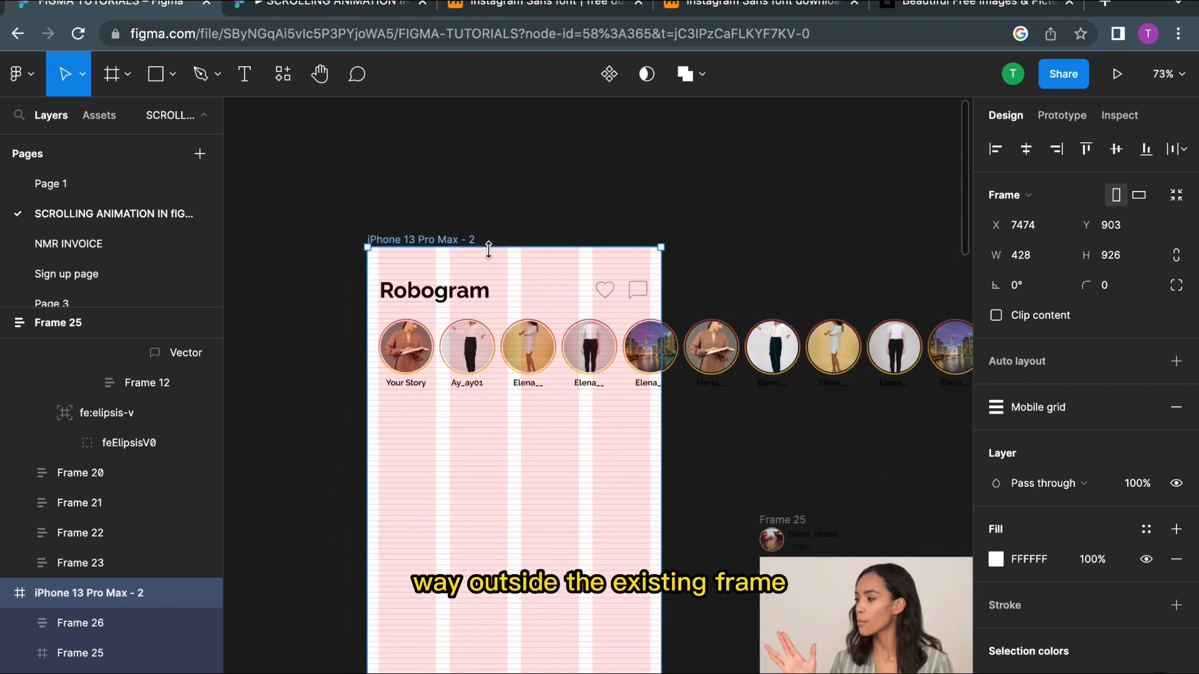
{"action": "left_click", "coordinate": [500, 273]}
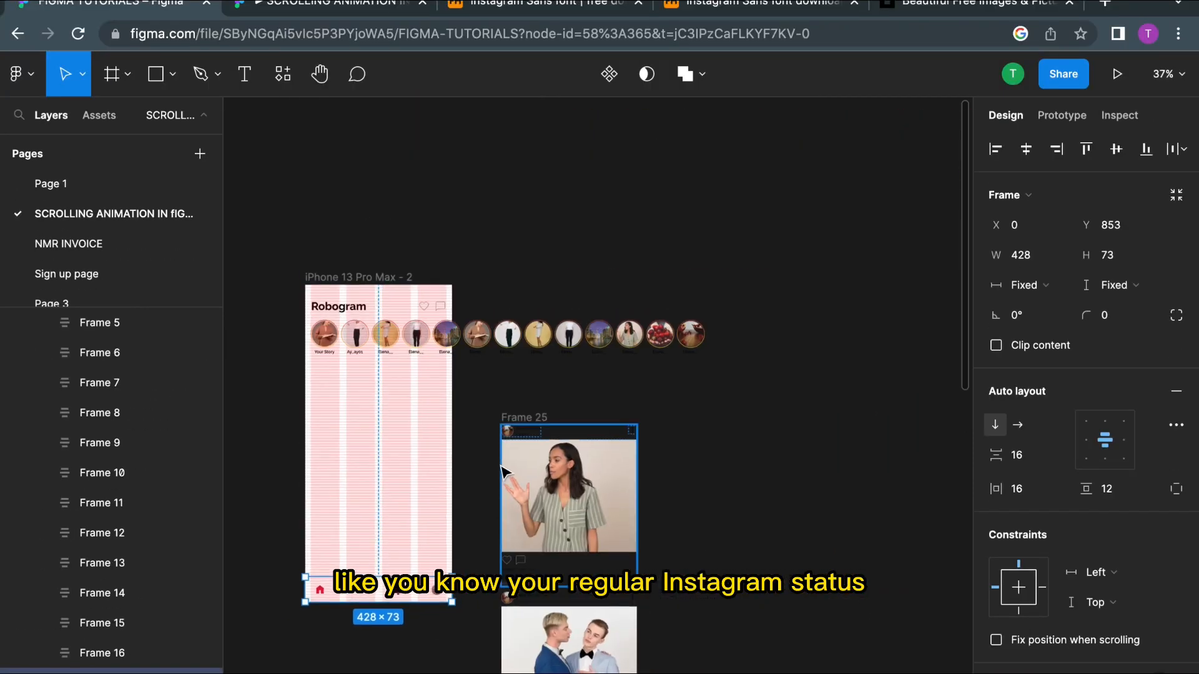
Step: Move the post feed frame into the iPhone frame just below the stories row
{"action": "left_click", "coordinate": [523, 416]}
{"action": "left_click_drag", "start_coordinate": [551, 486], "coordinate": [356, 420]}
{"action": "scroll", "coordinate": [357, 420], "scroll_direction": "down", "scroll_amount": 2}
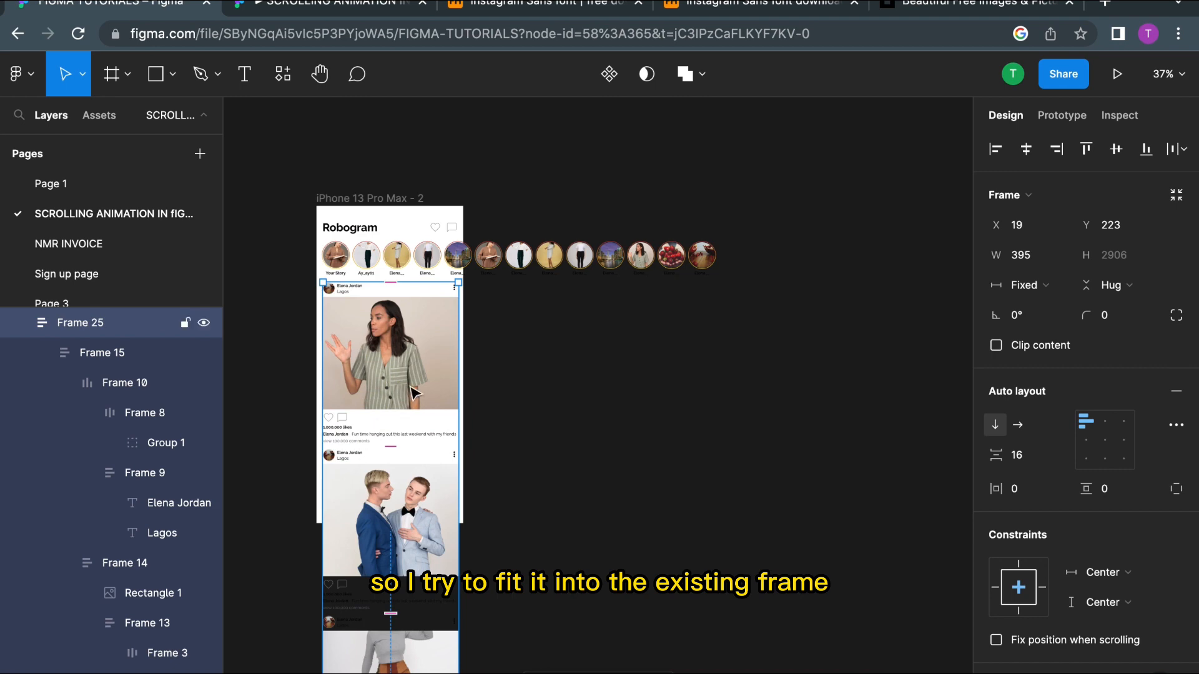
{"action": "scroll", "coordinate": [418, 384], "scroll_direction": "up", "scroll_amount": 3}
{"action": "left_click_drag", "start_coordinate": [426, 387], "coordinate": [426, 387]}
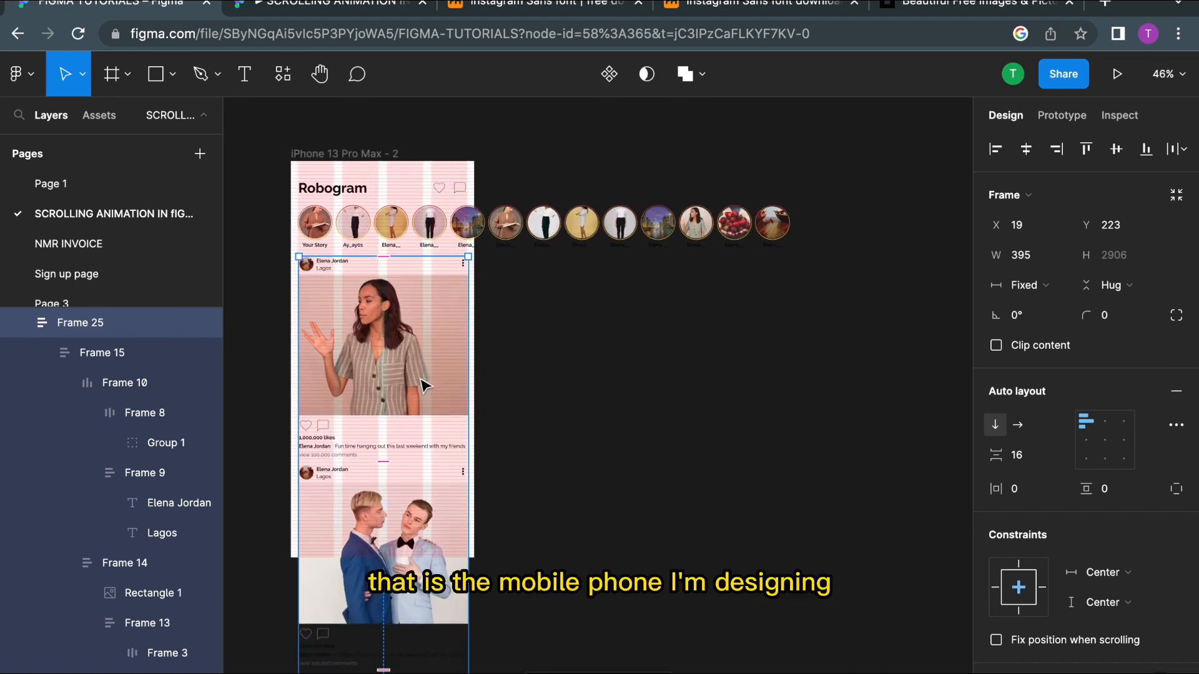
Step: Bring the bottom navigation bar to the front above the feed
{"action": "scroll", "coordinate": [294, 546], "scroll_direction": "up", "scroll_amount": 10}
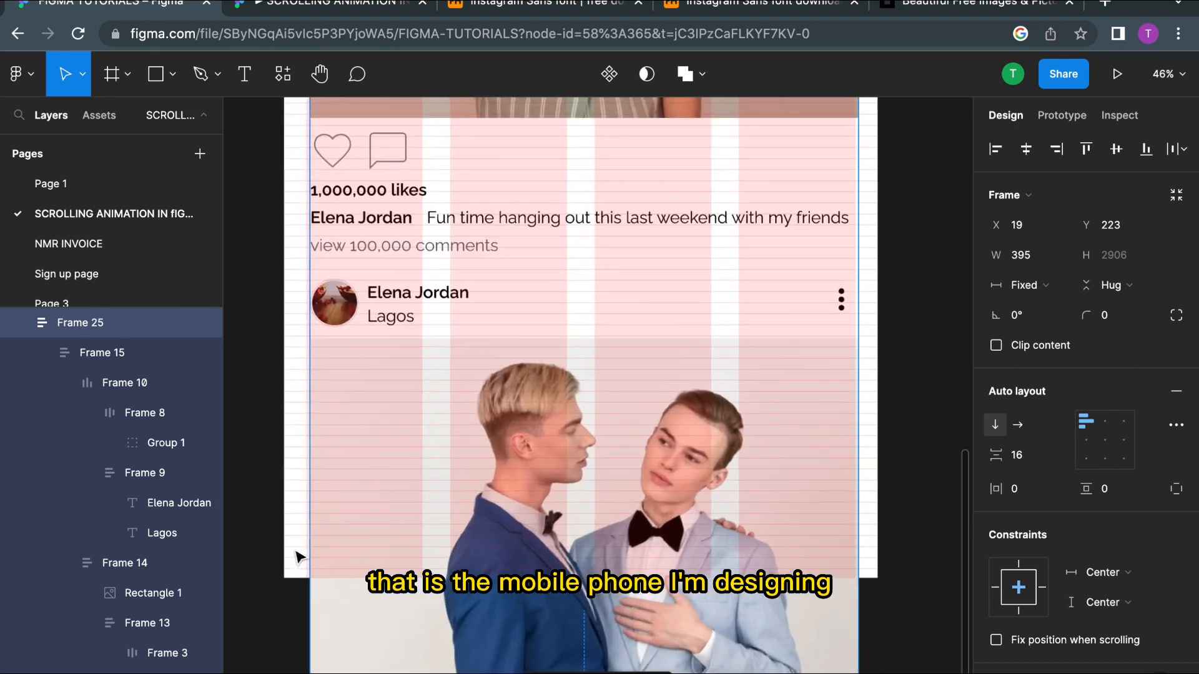
{"action": "left_click", "coordinate": [296, 541]}
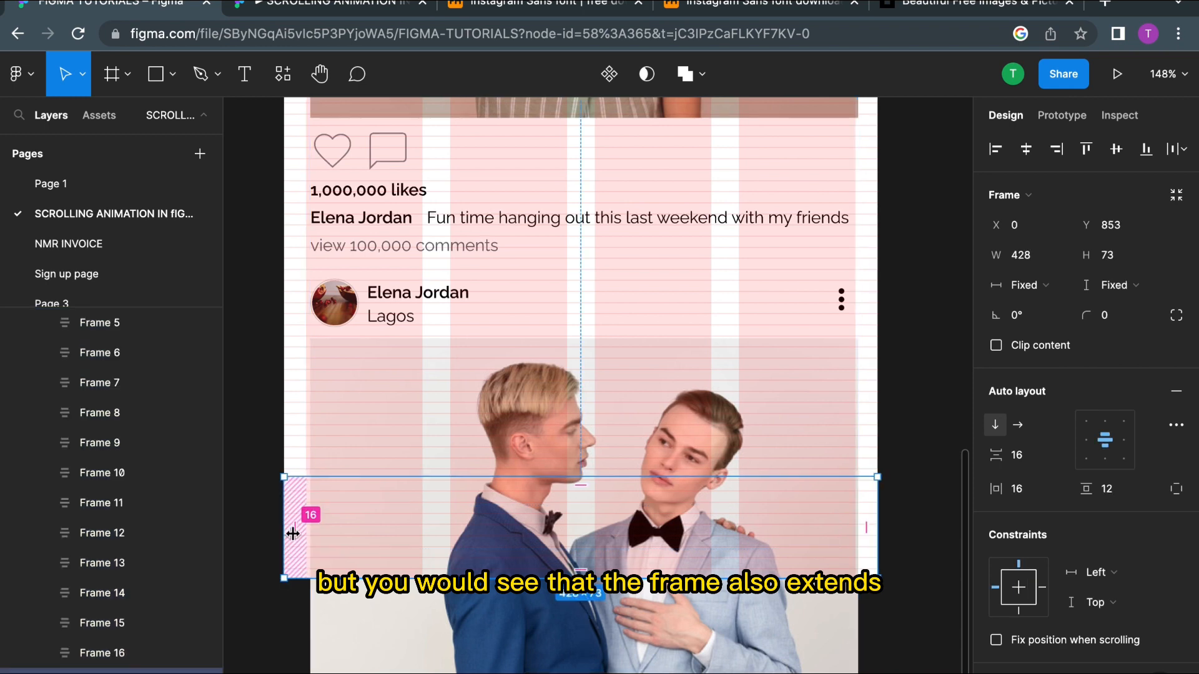
{"action": "right_click", "coordinate": [295, 541]}
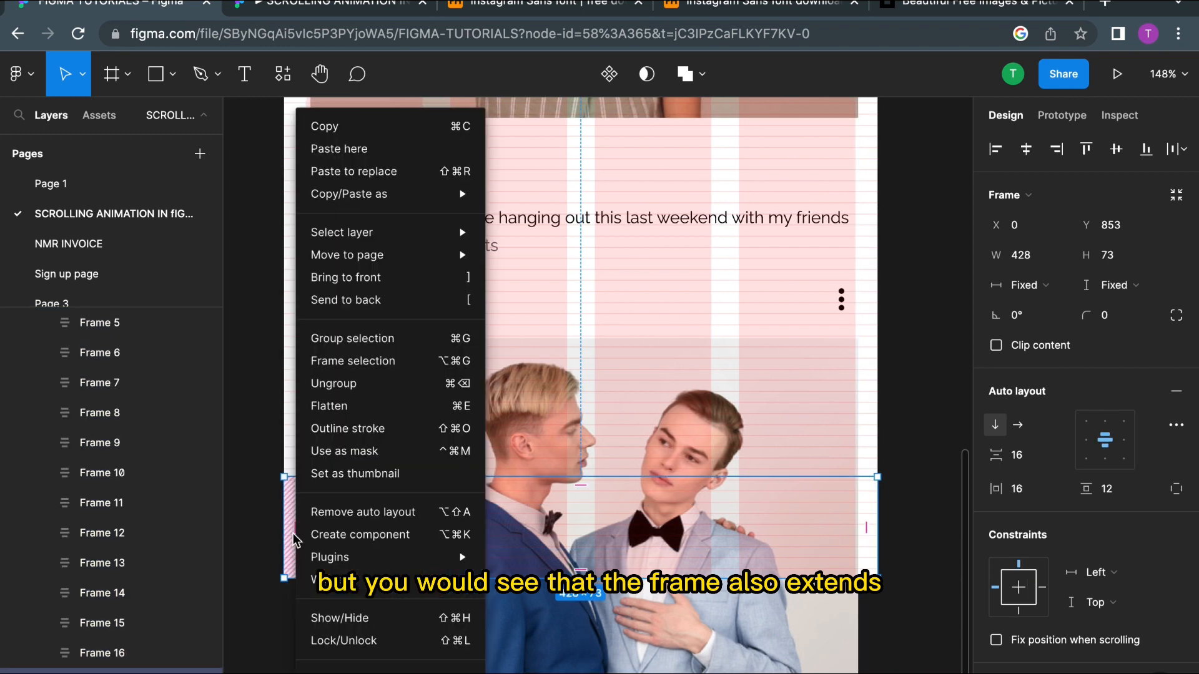
{"action": "left_click", "coordinate": [352, 278]}
{"action": "scroll", "coordinate": [337, 321], "scroll_direction": "down", "scroll_amount": 10}
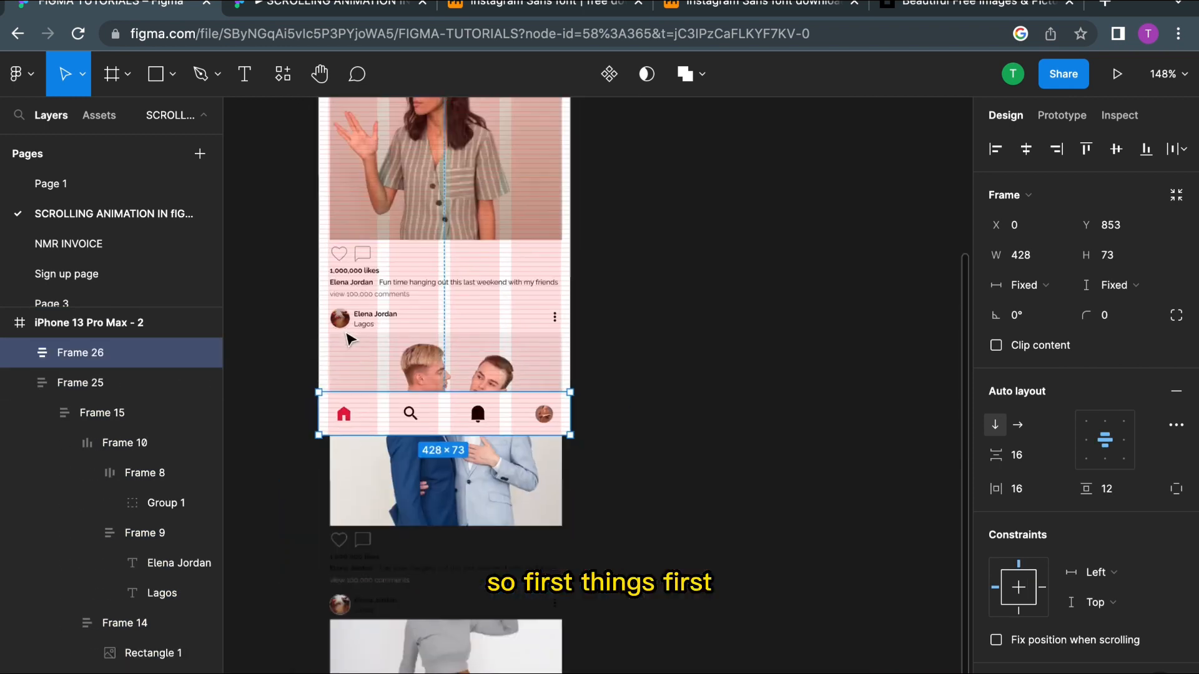
{"action": "scroll", "coordinate": [400, 336], "scroll_direction": "down", "scroll_amount": 9}
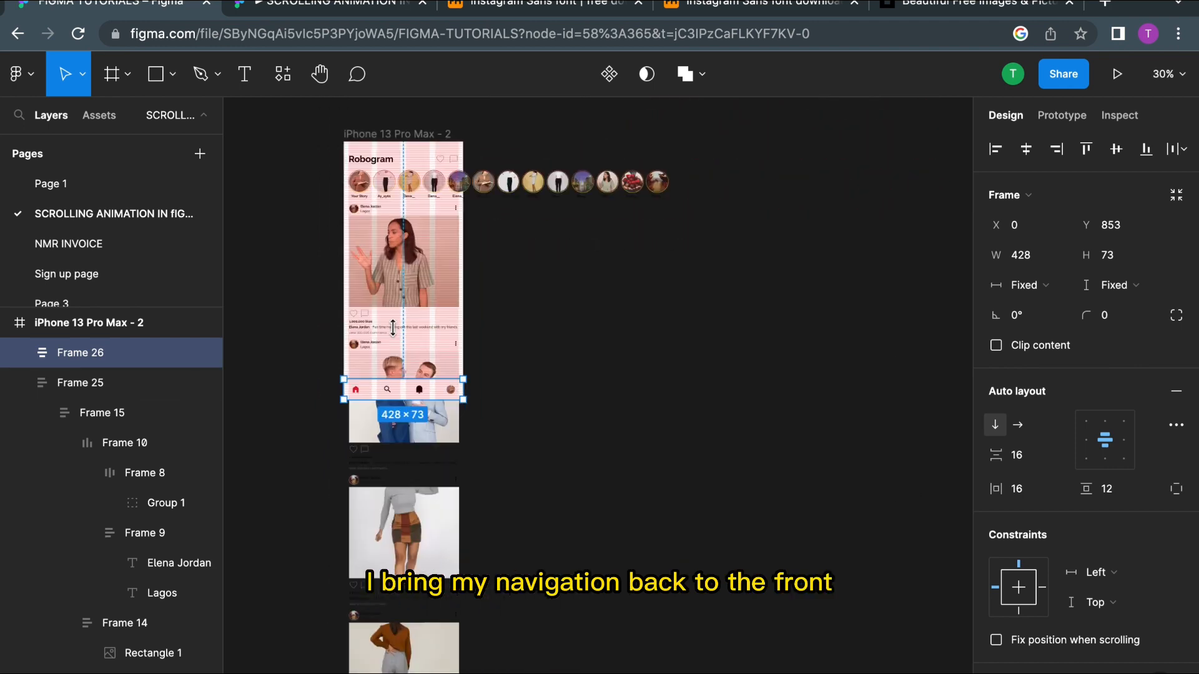
{"action": "scroll", "coordinate": [400, 335], "scroll_direction": "up", "scroll_amount": 8}
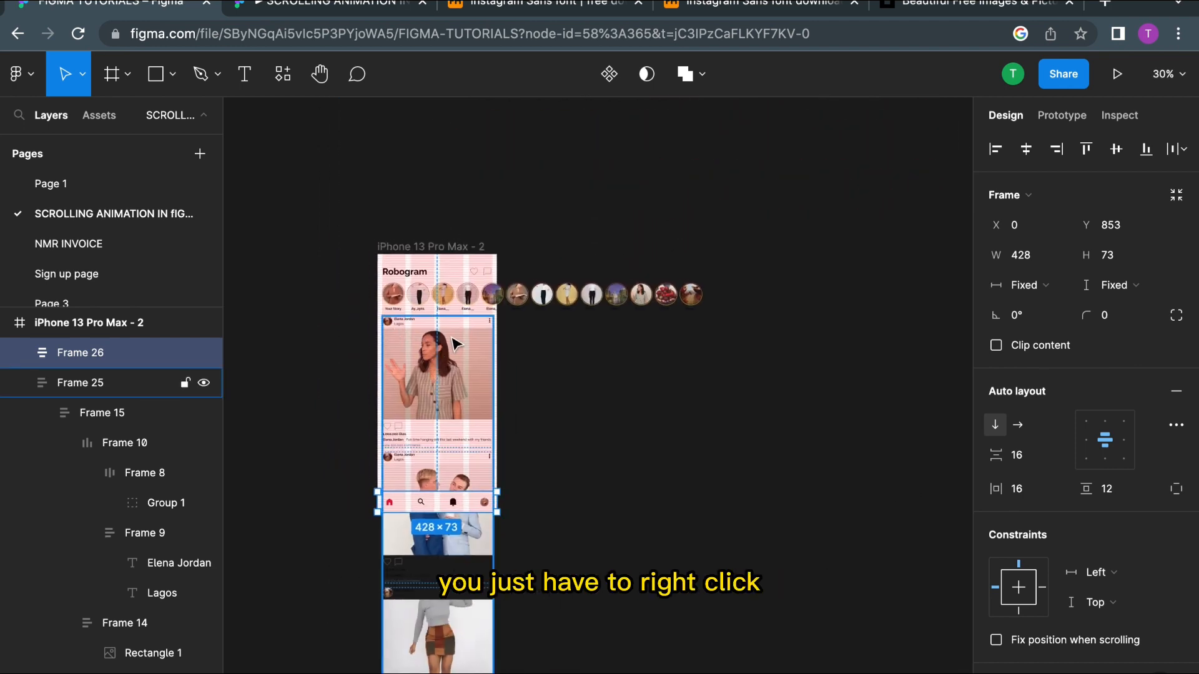
Step: Inspect the header and bottom navigation bar frames' layout, constraint and fill settings
{"action": "scroll", "coordinate": [400, 336], "scroll_direction": "up", "scroll_amount": 3}
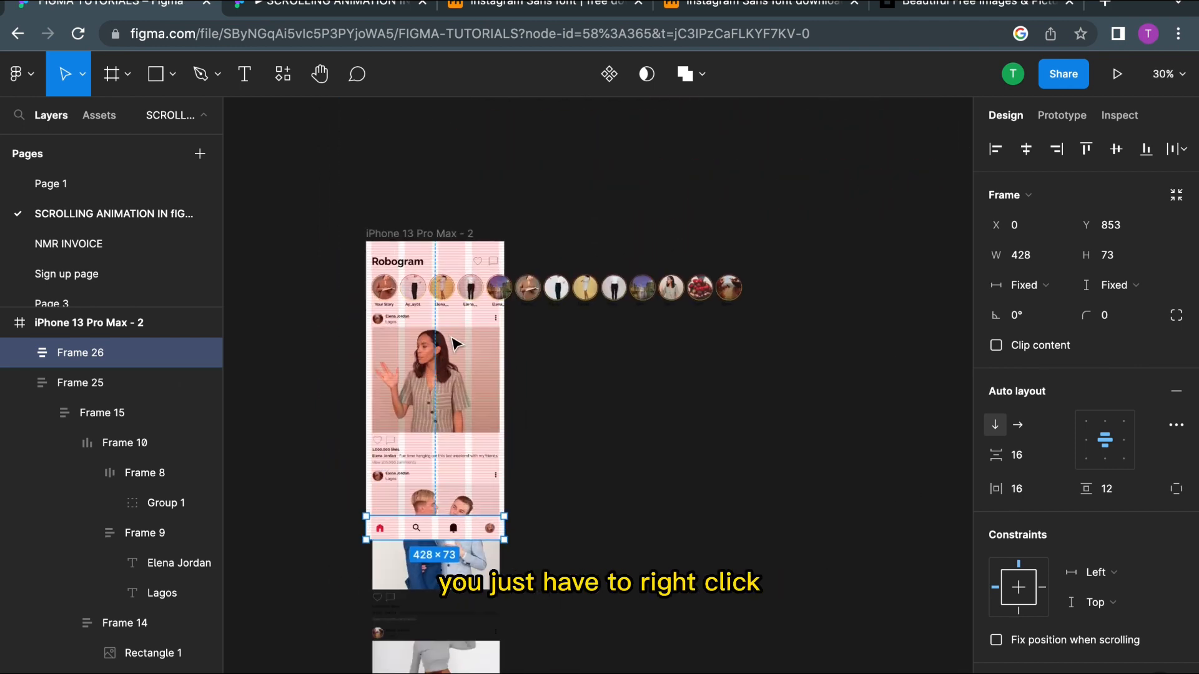
{"action": "left_click", "coordinate": [409, 245]}
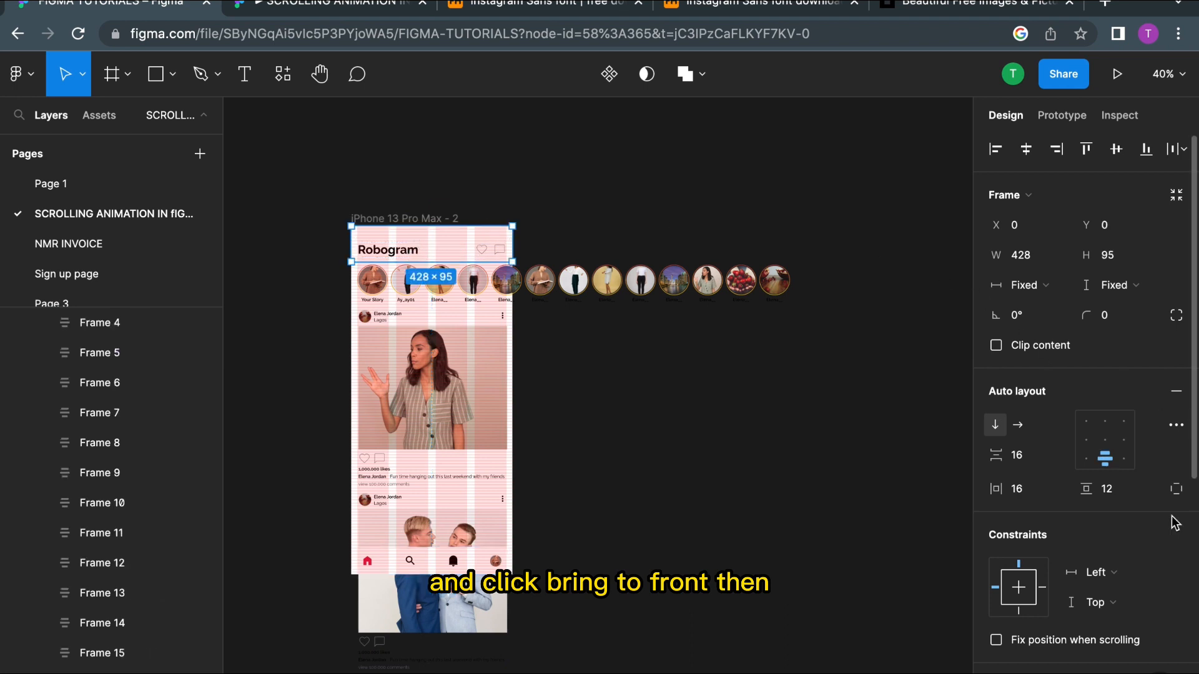
{"action": "scroll", "coordinate": [1174, 522], "scroll_direction": "down", "scroll_amount": 5}
{"action": "left_click", "coordinate": [997, 486]}
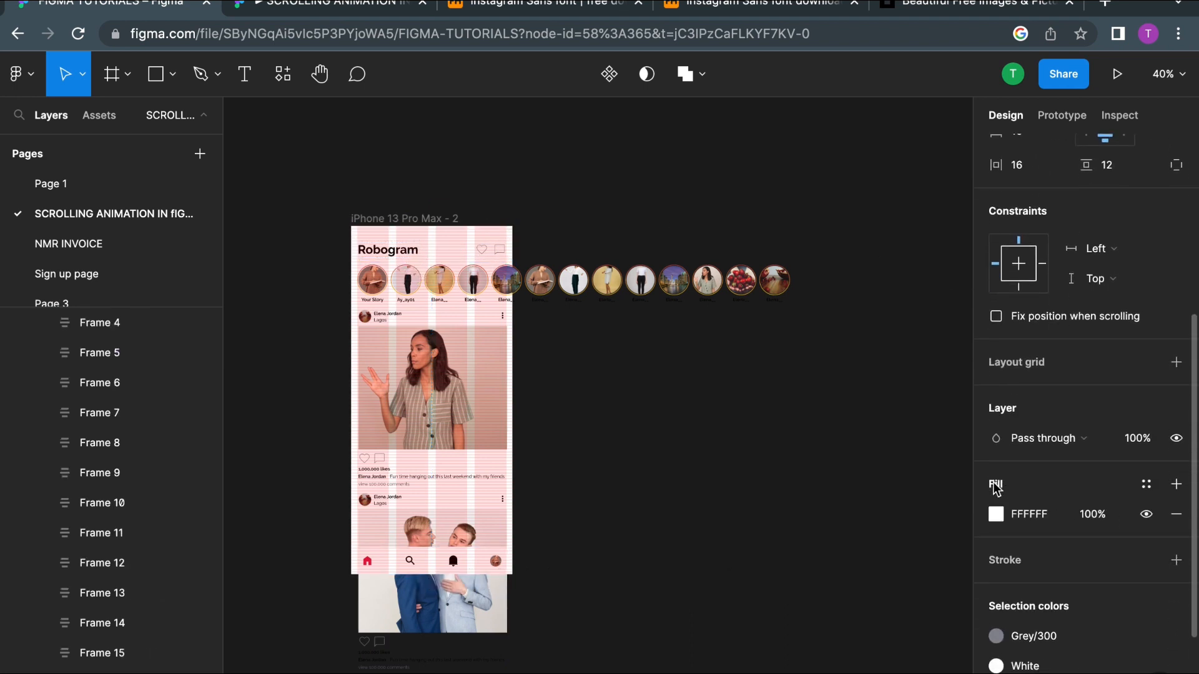
{"action": "scroll", "coordinate": [812, 517], "scroll_direction": "down", "scroll_amount": 3}
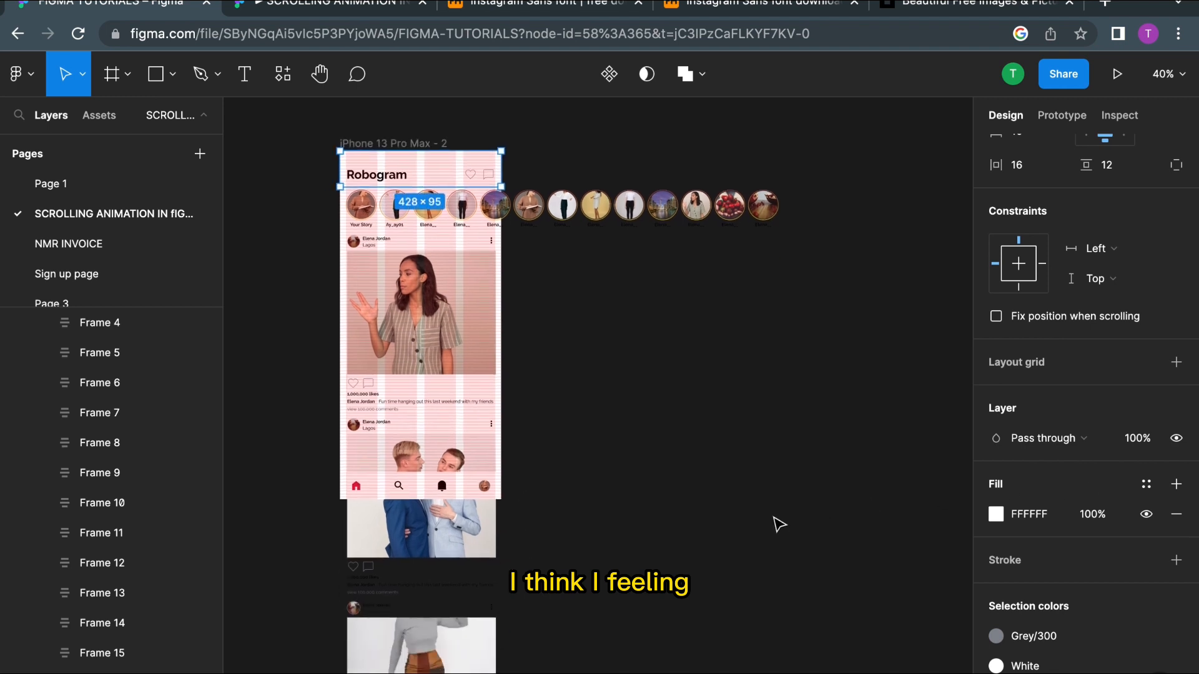
{"action": "left_click", "coordinate": [462, 489]}
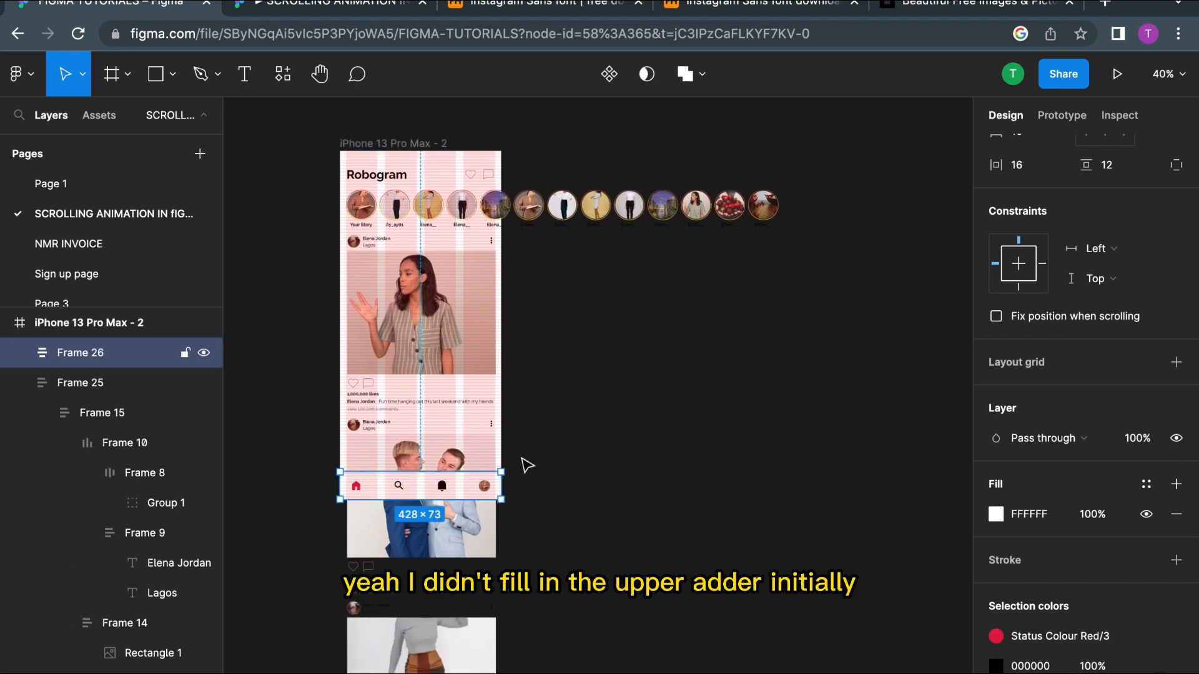
{"action": "scroll", "coordinate": [327, 496], "scroll_direction": "up", "scroll_amount": 5}
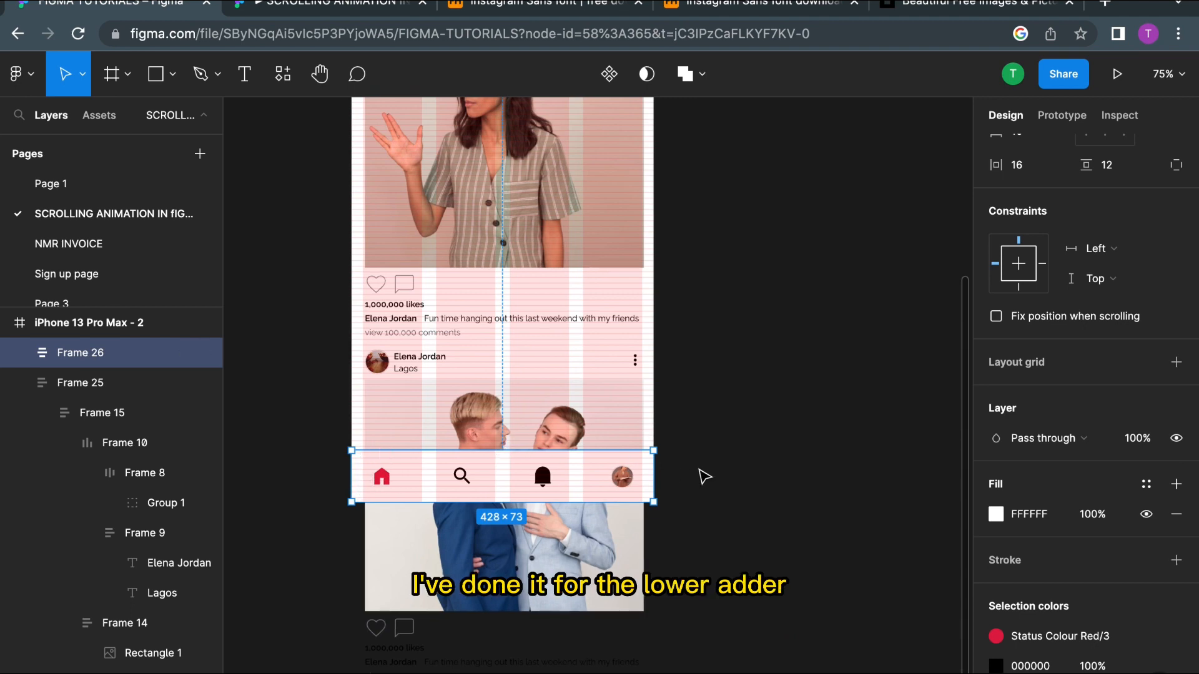
{"action": "left_click", "coordinate": [758, 468]}
{"action": "left_click", "coordinate": [531, 476]}
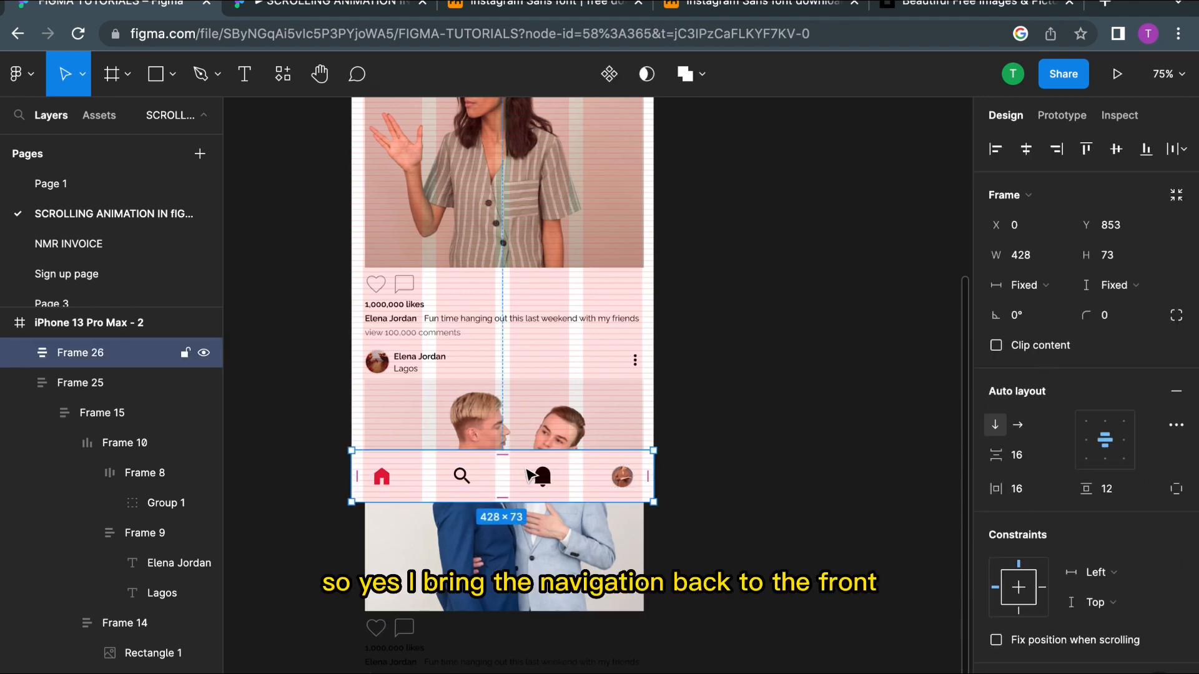
{"action": "scroll", "coordinate": [1002, 386], "scroll_direction": "down", "scroll_amount": 5}
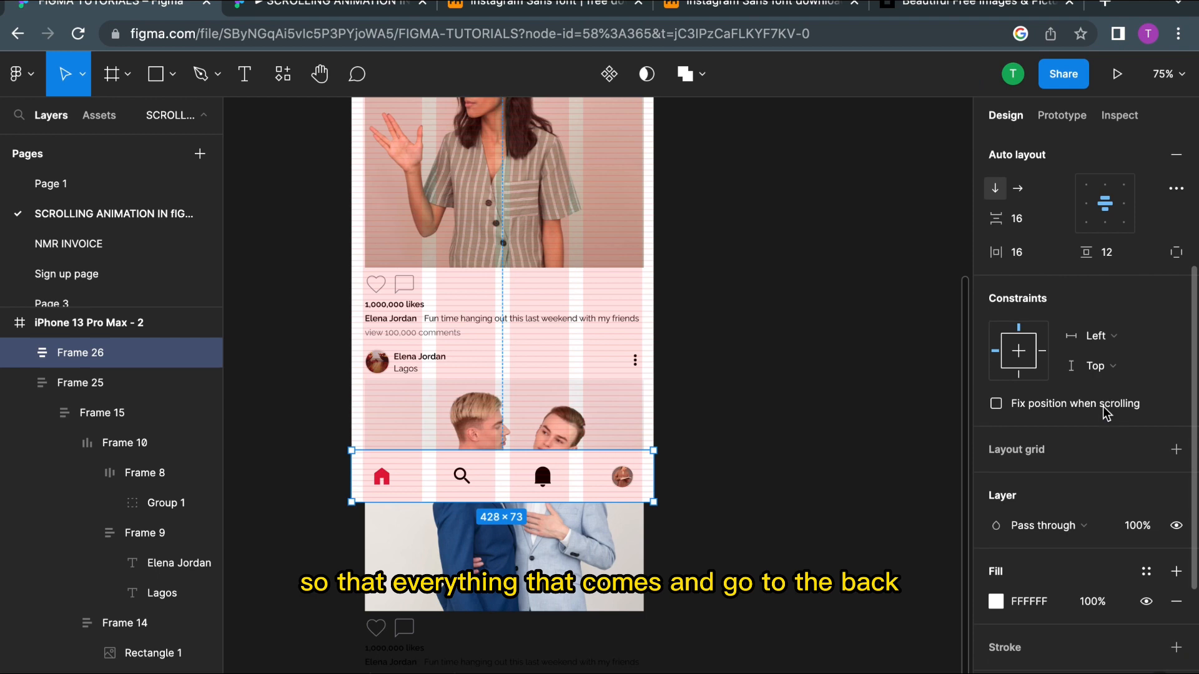
{"action": "scroll", "coordinate": [554, 472], "scroll_direction": "up", "scroll_amount": 3}
{"action": "scroll", "coordinate": [554, 472], "scroll_direction": "down", "scroll_amount": 5}
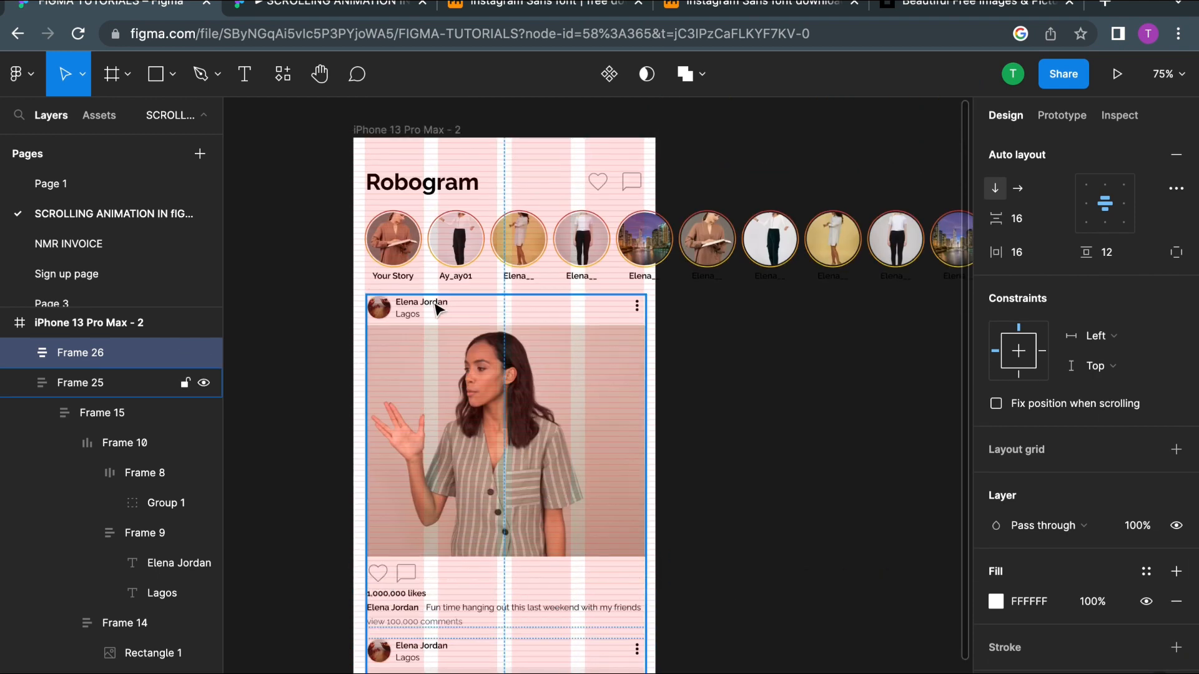
Step: Turn on Clip content for the iPhone 13 Pro Max - 2 frame
{"action": "left_click", "coordinate": [389, 195]}
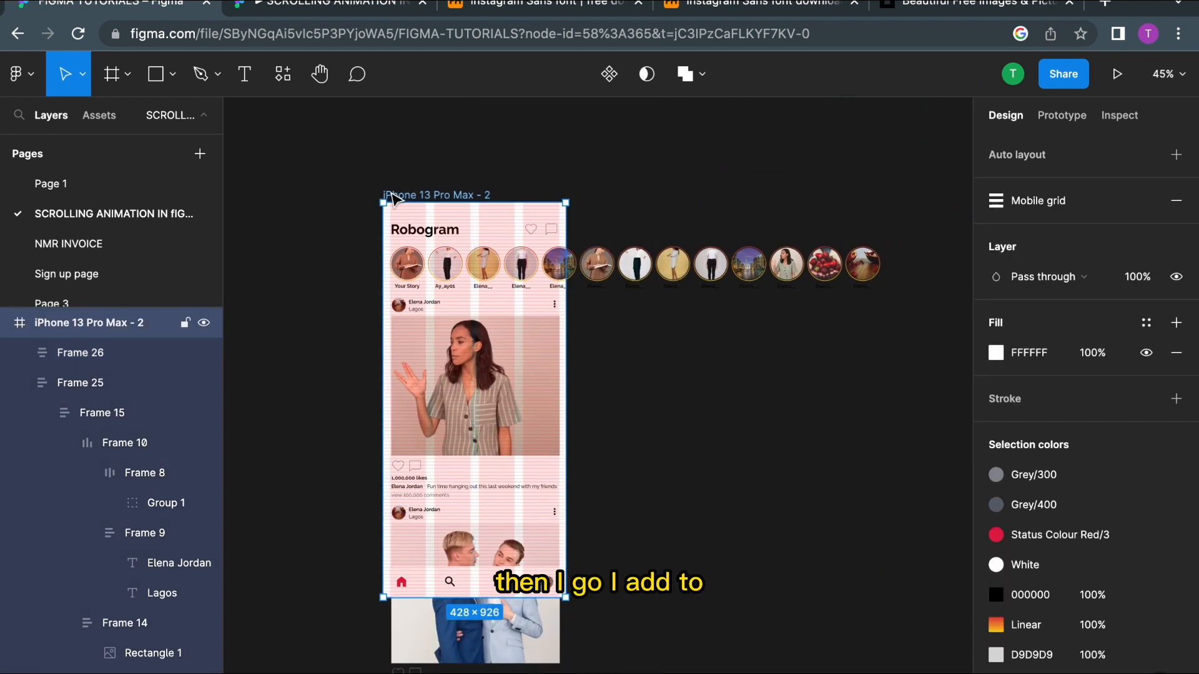
{"action": "scroll", "coordinate": [1066, 251], "scroll_direction": "up", "scroll_amount": 3}
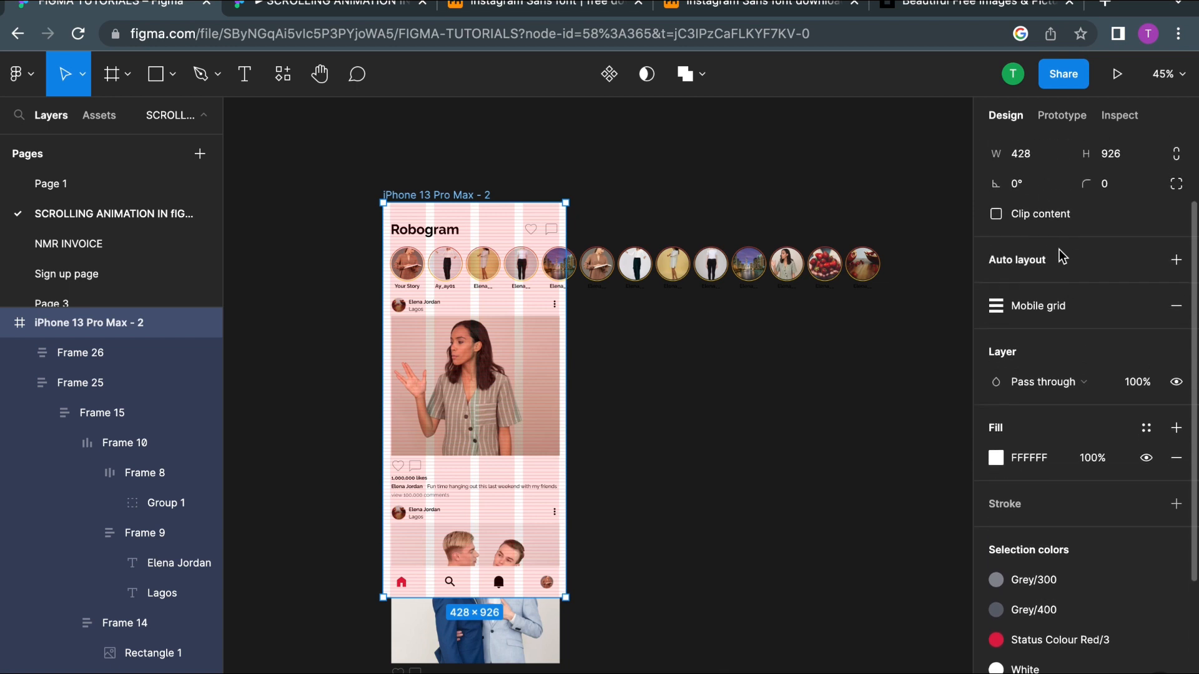
{"action": "left_click", "coordinate": [998, 218]}
Step: Examine how the stories row and feed frames overflow the clipped phone frame
{"action": "scroll", "coordinate": [762, 308], "scroll_direction": "down", "scroll_amount": 3}
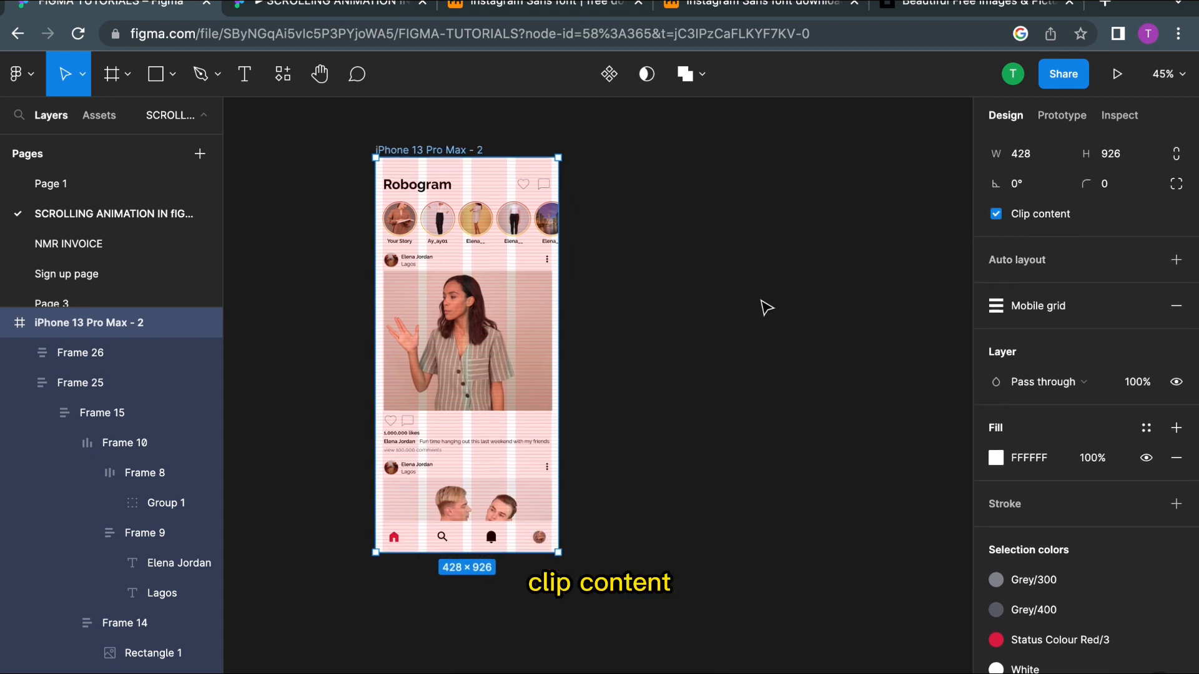
{"action": "scroll", "coordinate": [765, 307], "scroll_direction": "up", "scroll_amount": 3}
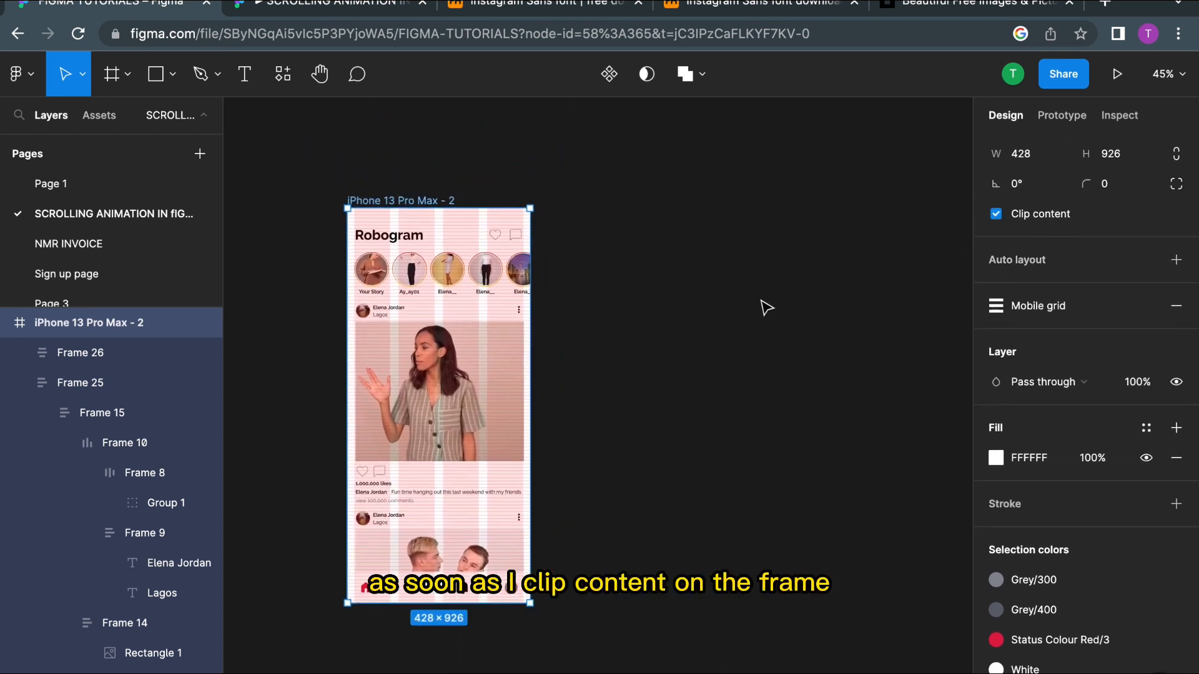
{"action": "left_click", "coordinate": [475, 252]}
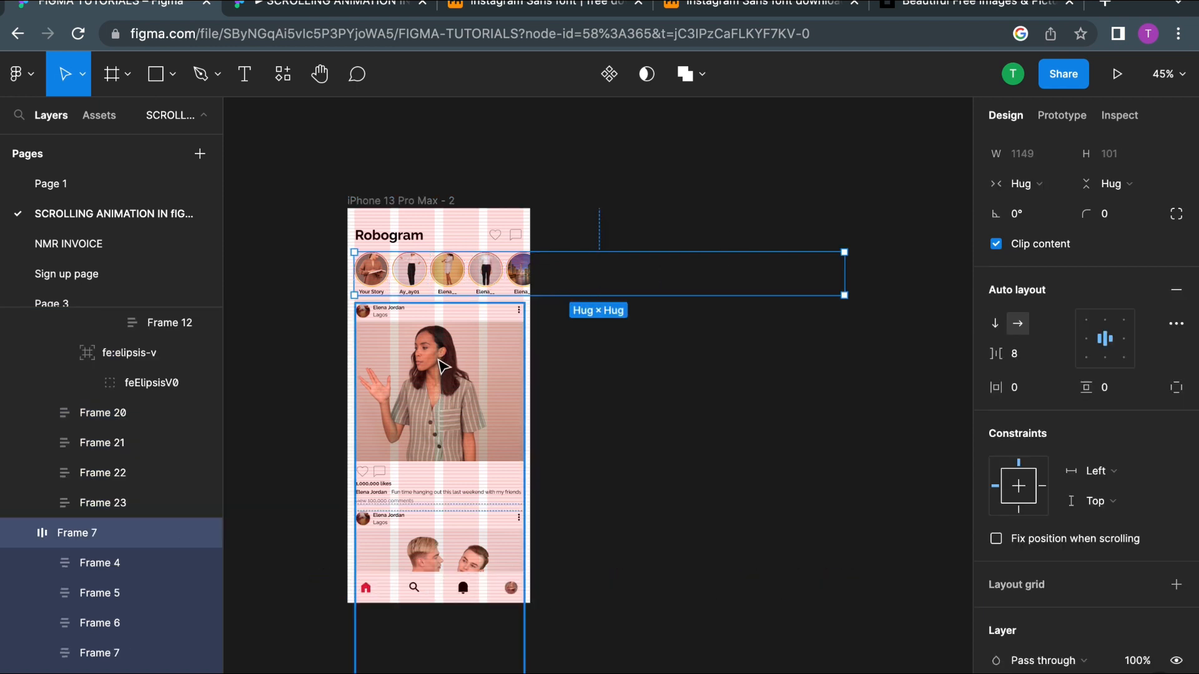
{"action": "scroll", "coordinate": [441, 366], "scroll_direction": "up", "scroll_amount": 5}
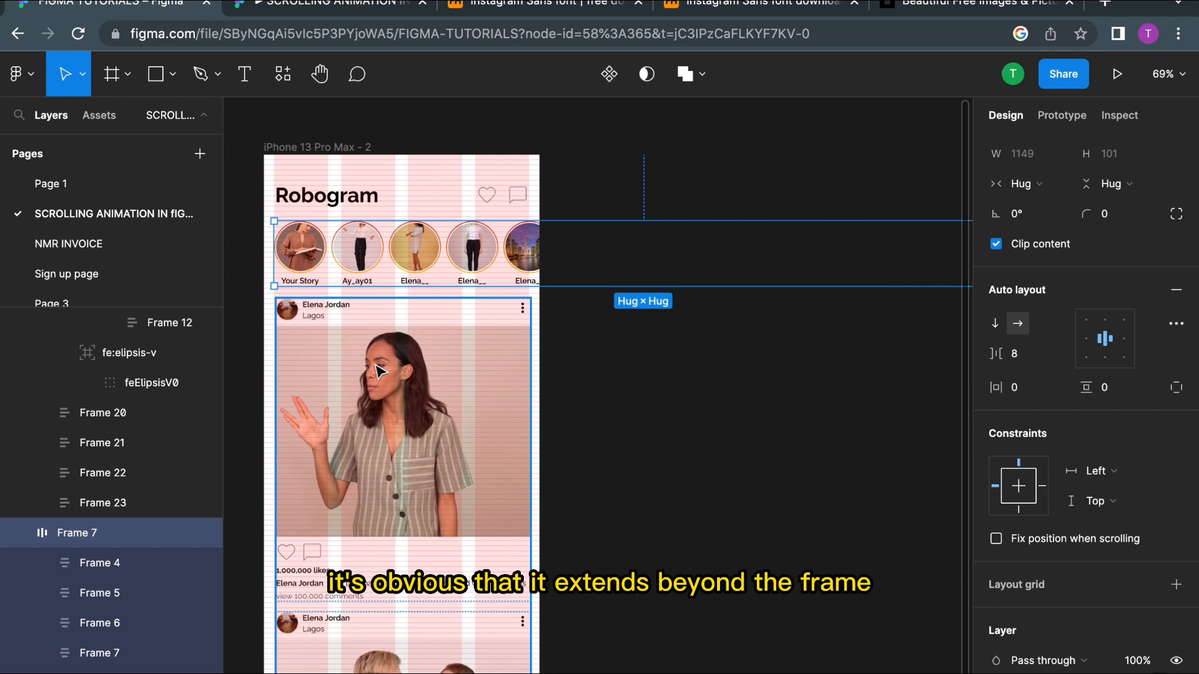
{"action": "left_click", "coordinate": [379, 375]}
{"action": "left_click_drag", "start_coordinate": [379, 375], "coordinate": [373, 365]}
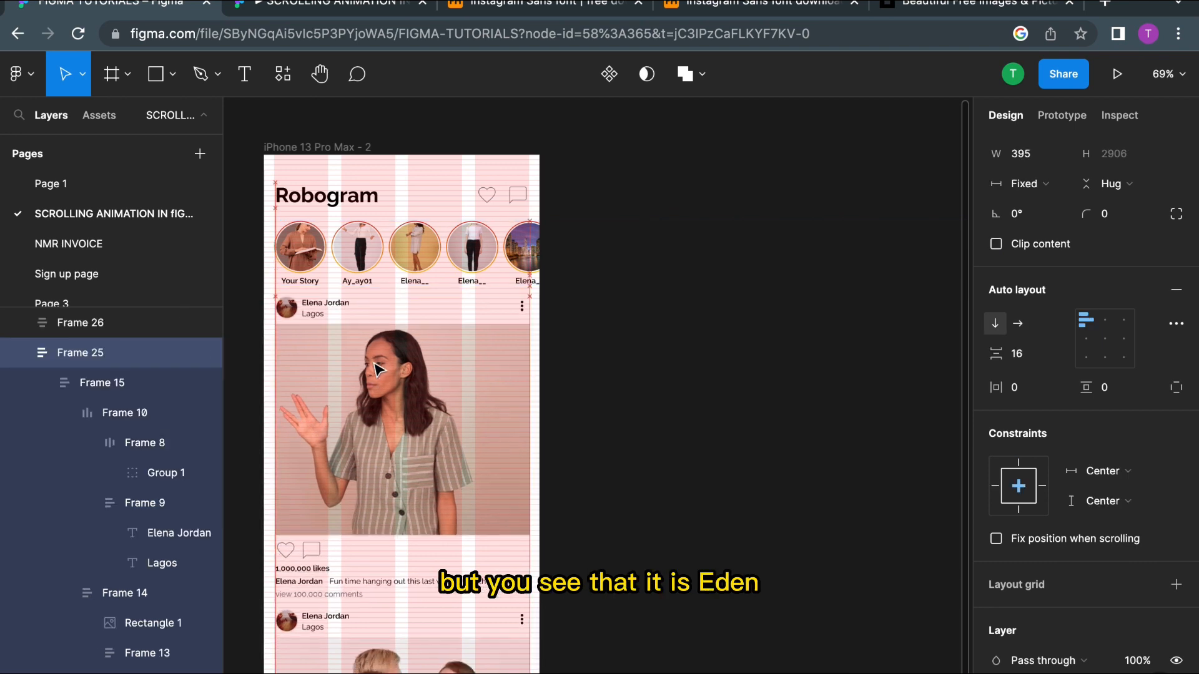
{"action": "left_click", "coordinate": [385, 276], "text": "shift"}
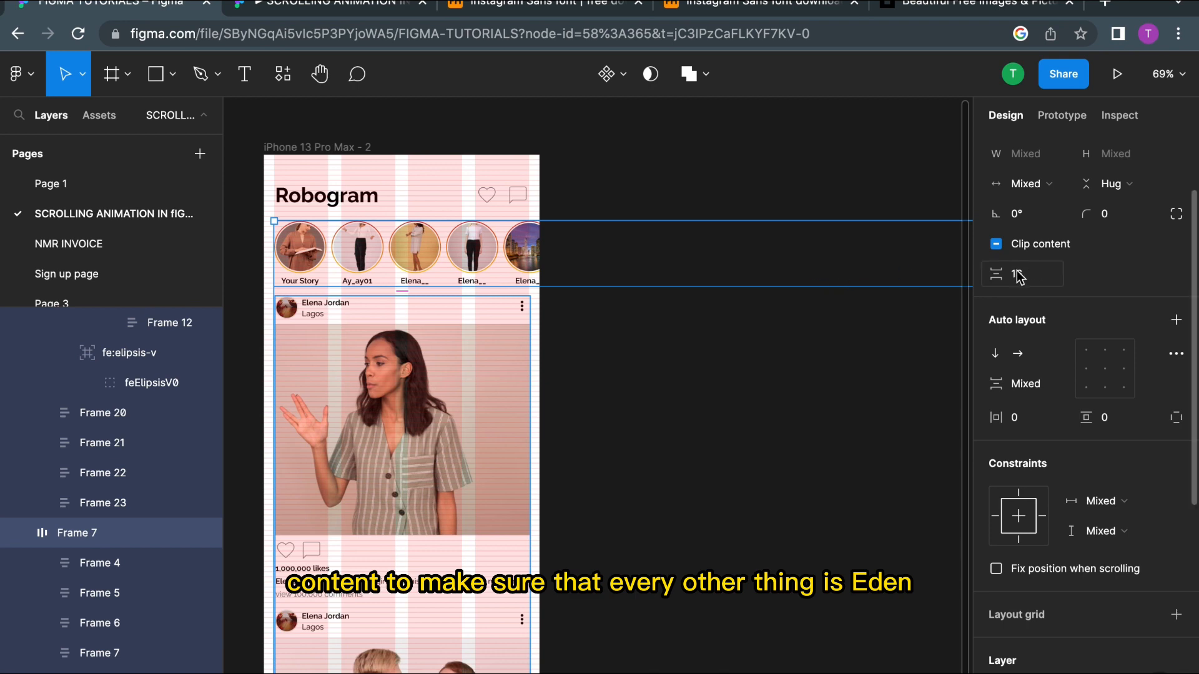
{"action": "left_click", "coordinate": [792, 374]}
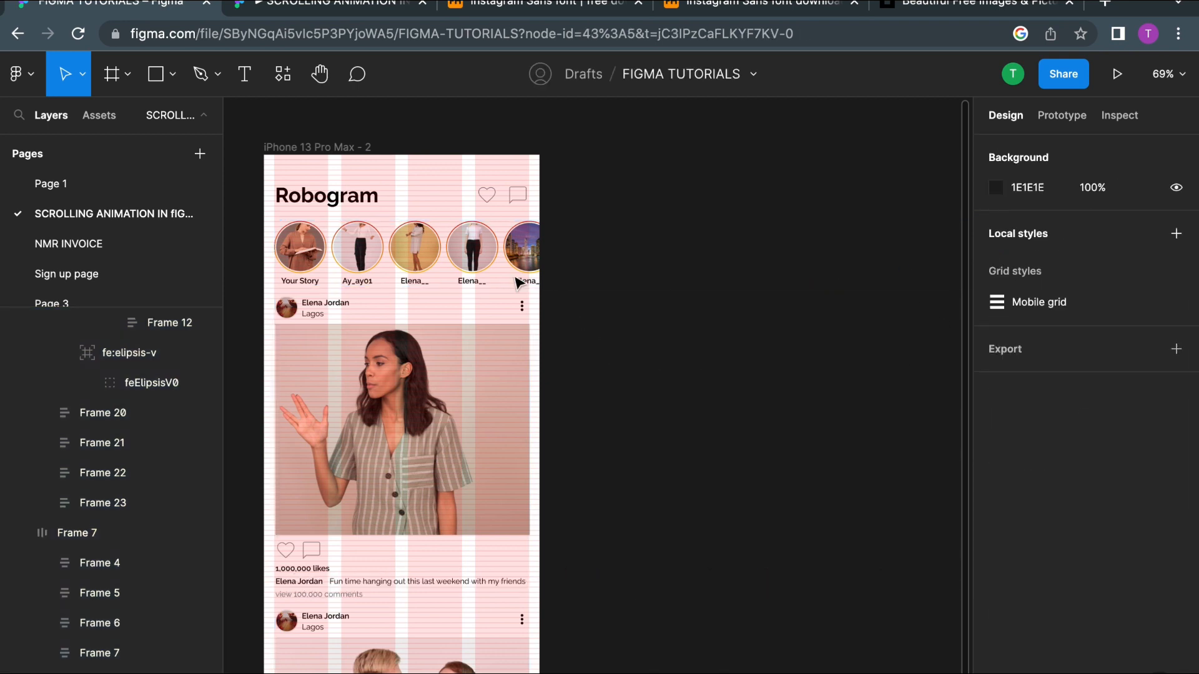
Step: Wrap the stories row in a new frame and shrink its width to 395 to fit inside the phone
{"action": "left_click", "coordinate": [475, 267]}
{"action": "right_click", "coordinate": [474, 267]}
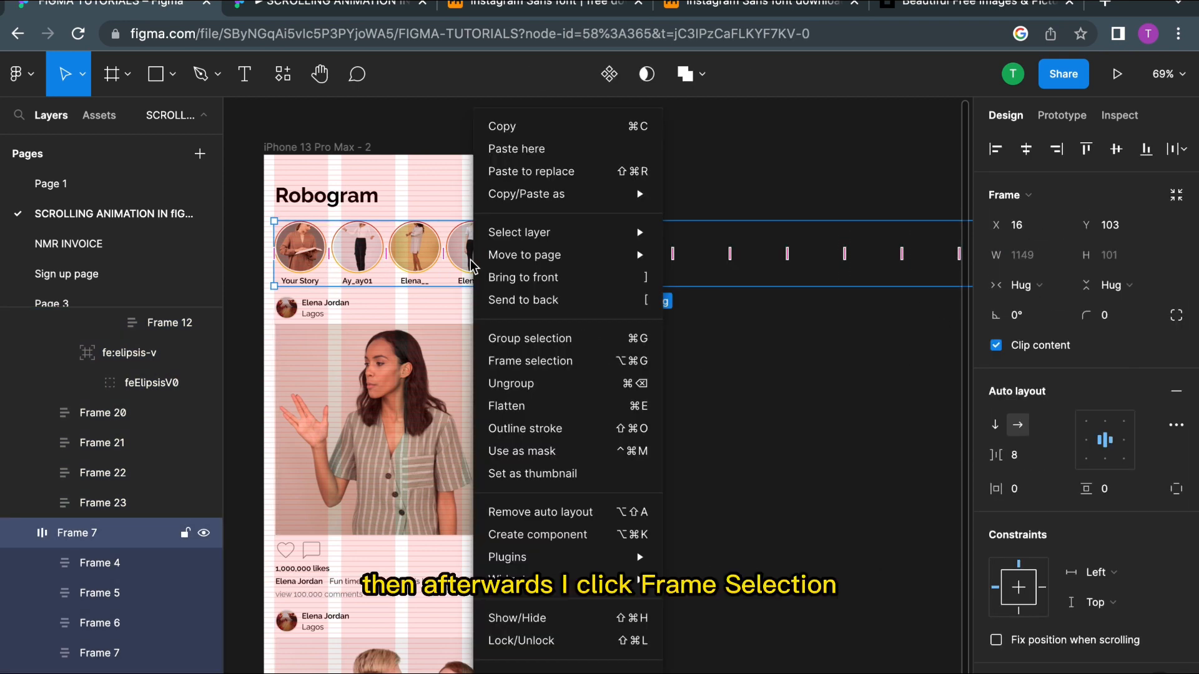
{"action": "left_click", "coordinate": [561, 369]}
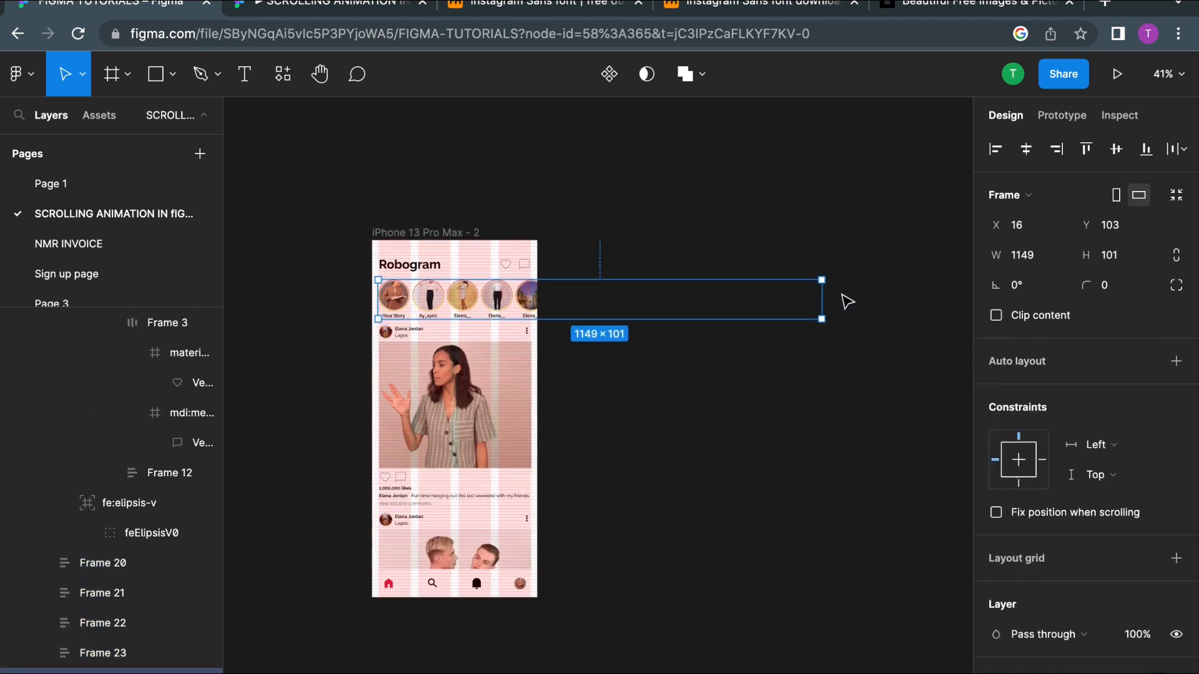
{"action": "left_click_drag", "start_coordinate": [822, 299], "coordinate": [531, 293]}
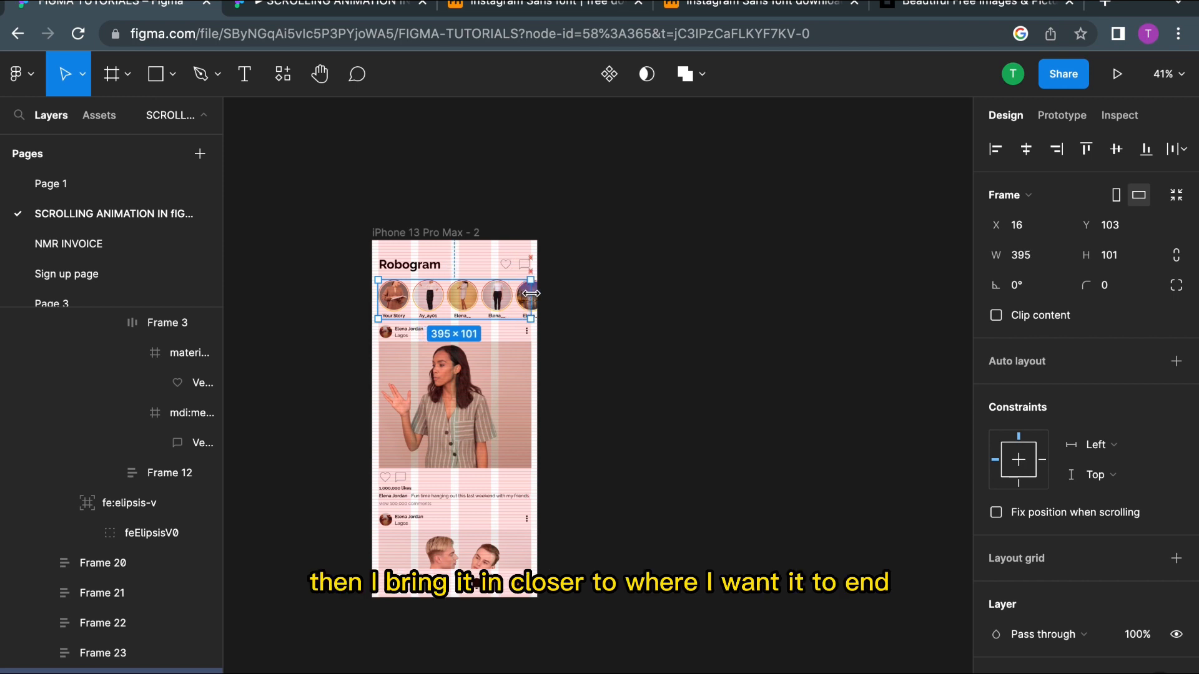
Step: Set the header frame to fix its position when scrolling
{"action": "left_click", "coordinate": [392, 233]}
{"action": "left_click", "coordinate": [1062, 114]}
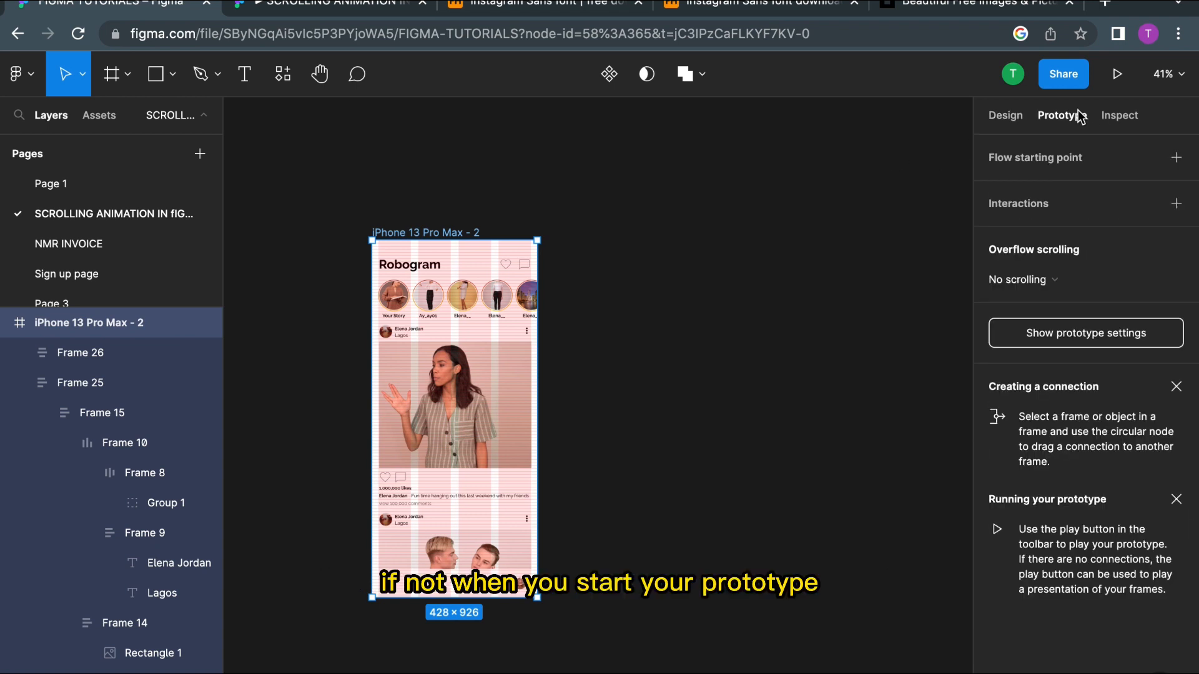
{"action": "left_click", "coordinate": [484, 256]}
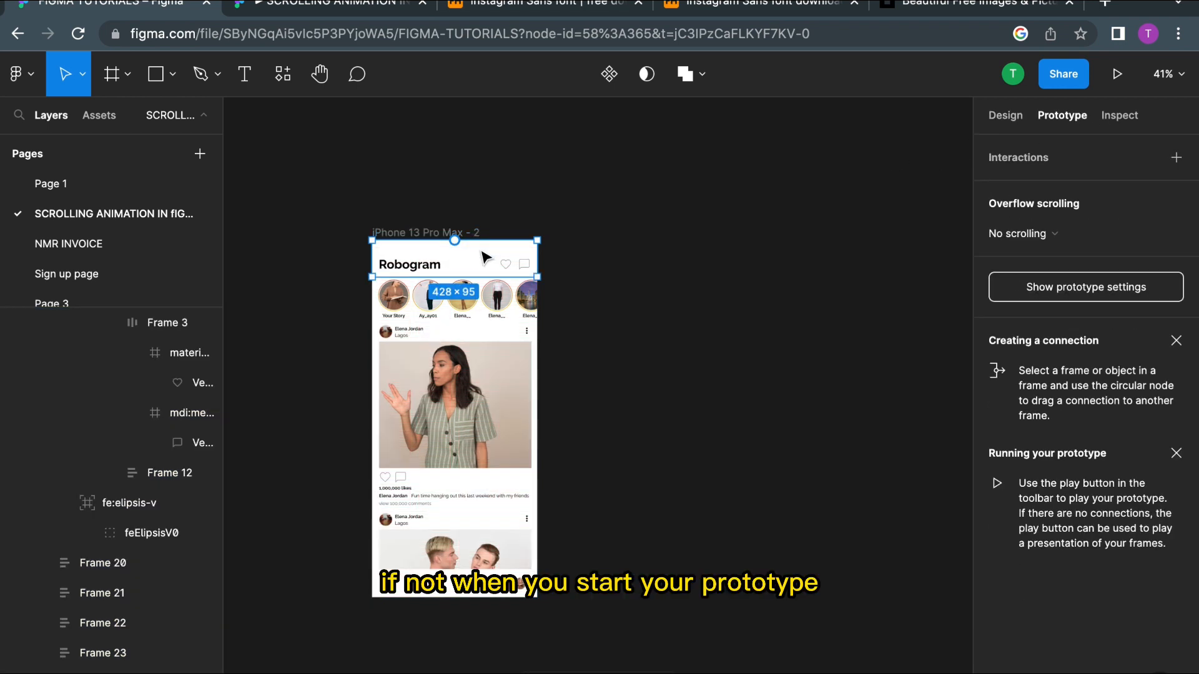
{"action": "left_click", "coordinate": [1006, 116]}
{"action": "scroll", "coordinate": [999, 437], "scroll_direction": "down", "scroll_amount": 4}
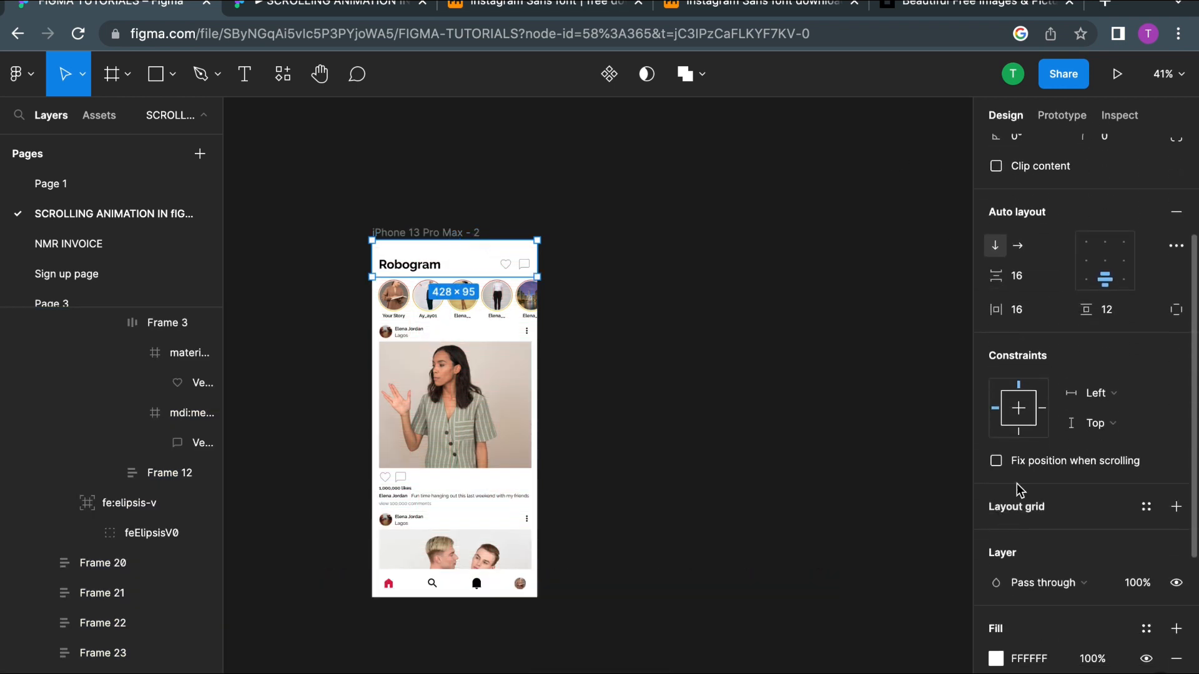
{"action": "left_click", "coordinate": [996, 461]}
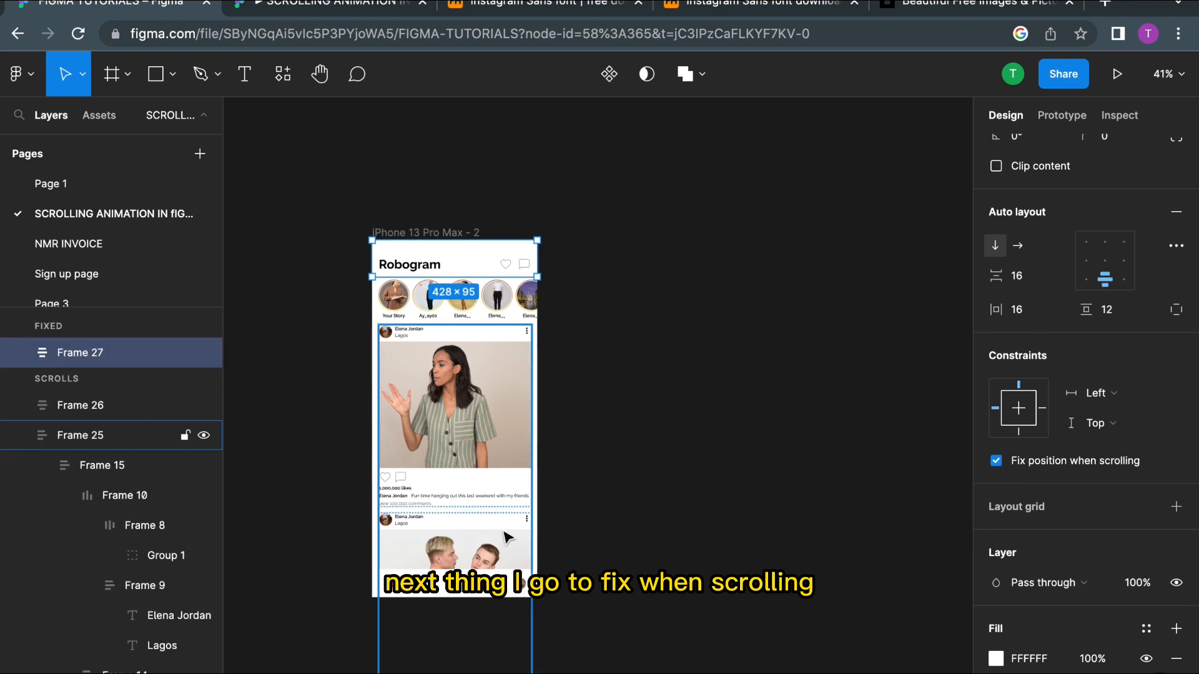
Step: Set the bottom navigation bar to fix its position when scrolling
{"action": "scroll", "coordinate": [468, 543], "scroll_direction": "down", "scroll_amount": 4}
{"action": "left_click", "coordinate": [448, 478]}
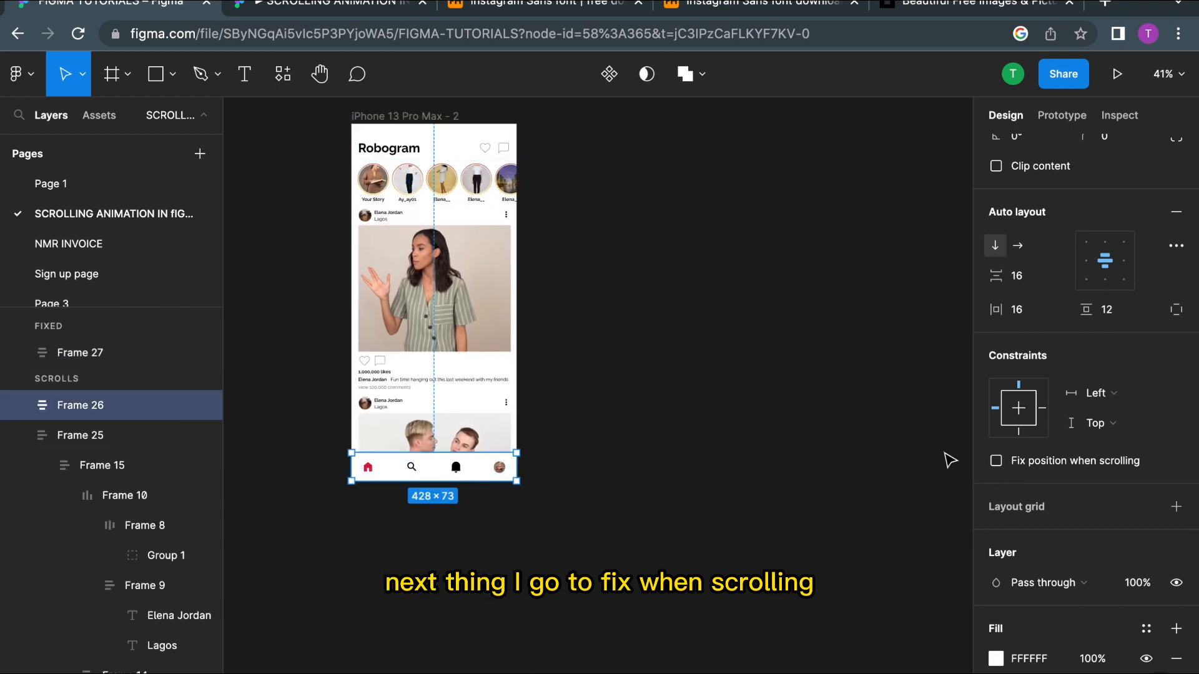
{"action": "left_click", "coordinate": [996, 462]}
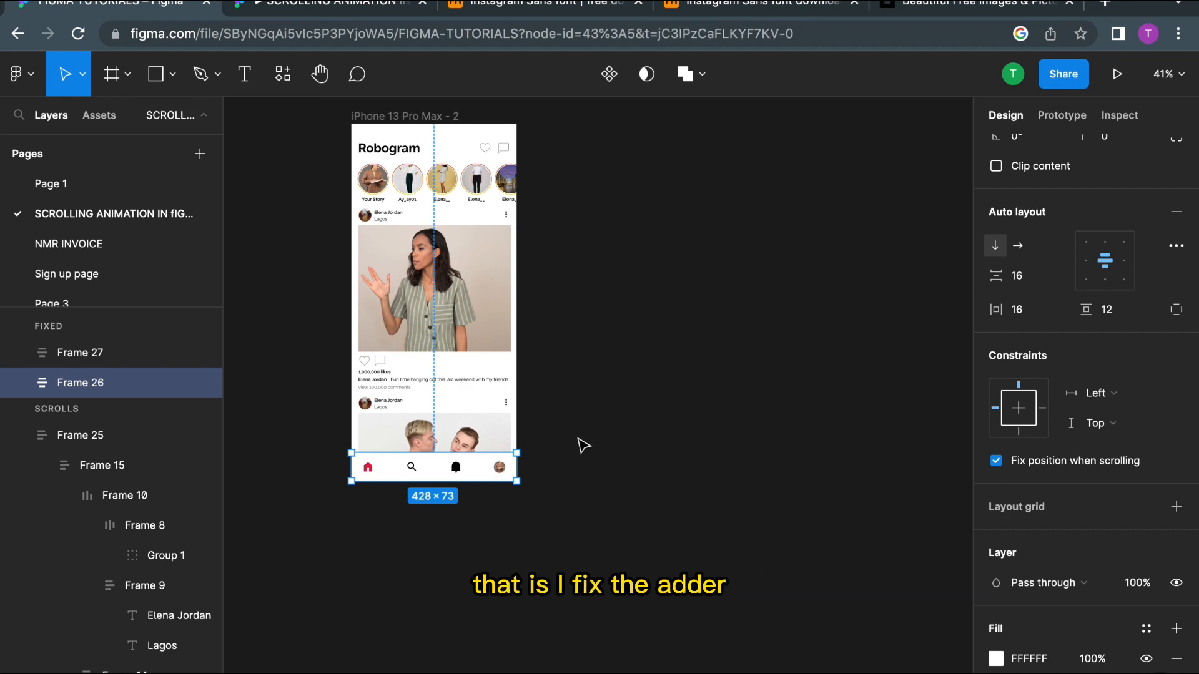
{"action": "left_click", "coordinate": [607, 332]}
{"action": "scroll", "coordinate": [593, 335], "scroll_direction": "up", "scroll_amount": 2}
{"action": "scroll", "coordinate": [486, 247], "scroll_direction": "up", "scroll_amount": 5}
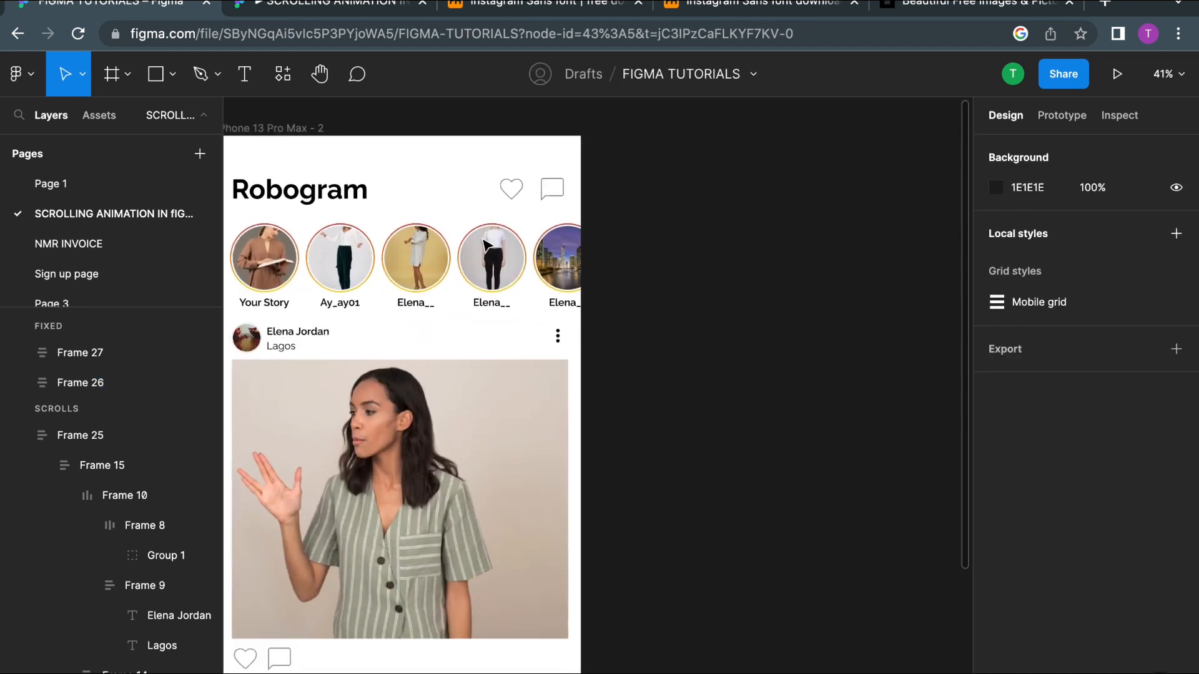
{"action": "scroll", "coordinate": [436, 171], "scroll_direction": "left", "scroll_amount": 3}
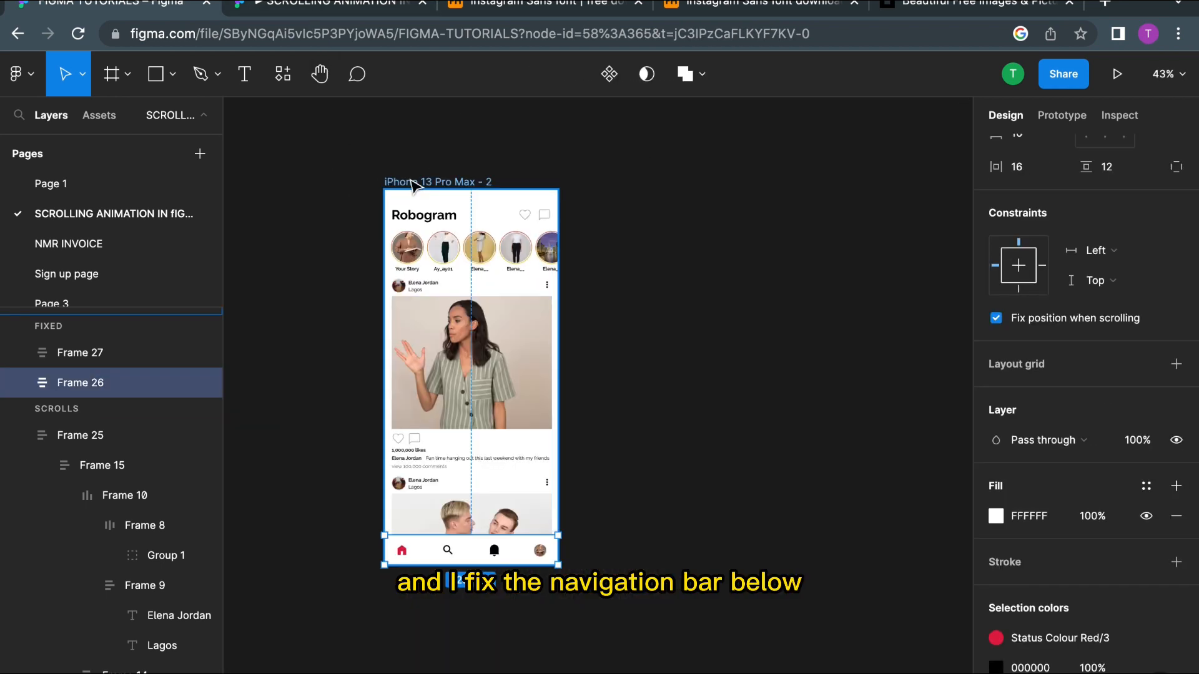
{"action": "left_click", "coordinate": [400, 182]}
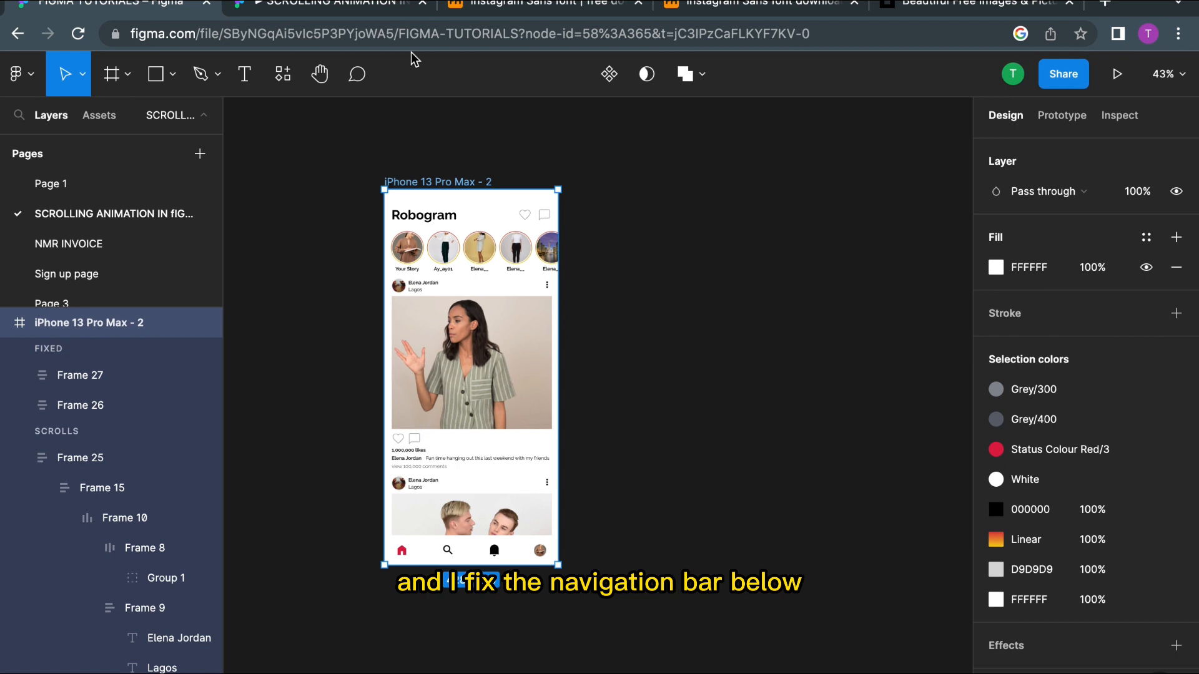
{"action": "left_click", "coordinate": [1062, 116]}
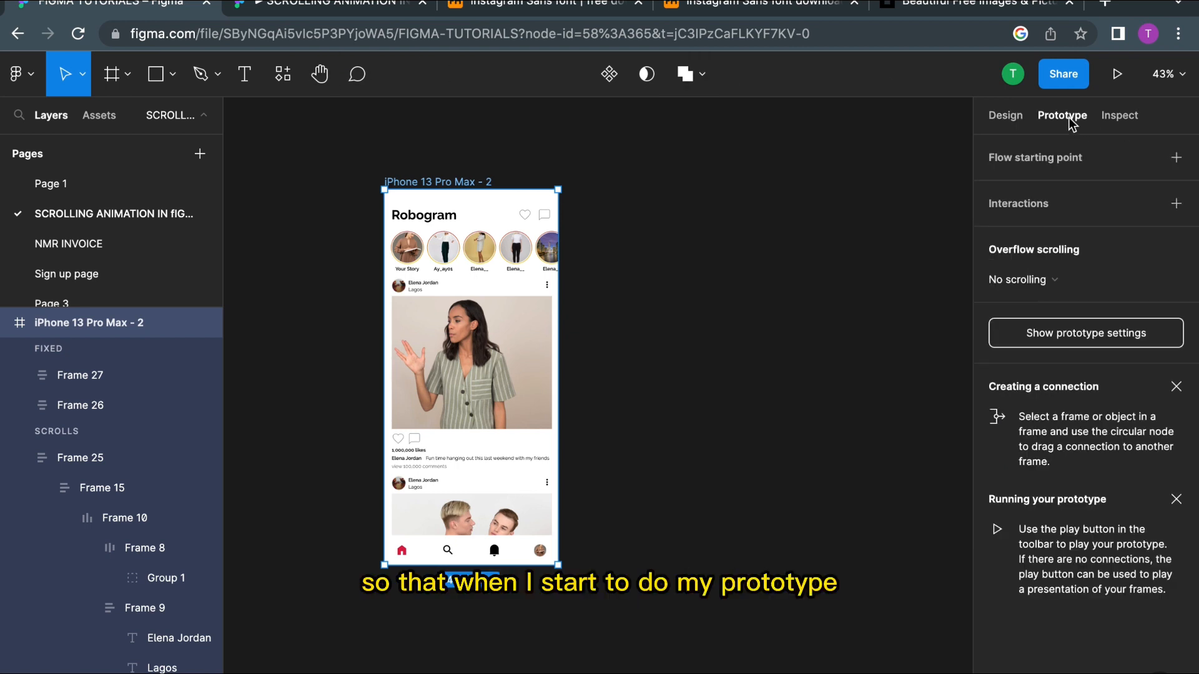
{"action": "left_click", "coordinate": [1072, 284]}
{"action": "left_click", "coordinate": [632, 301]}
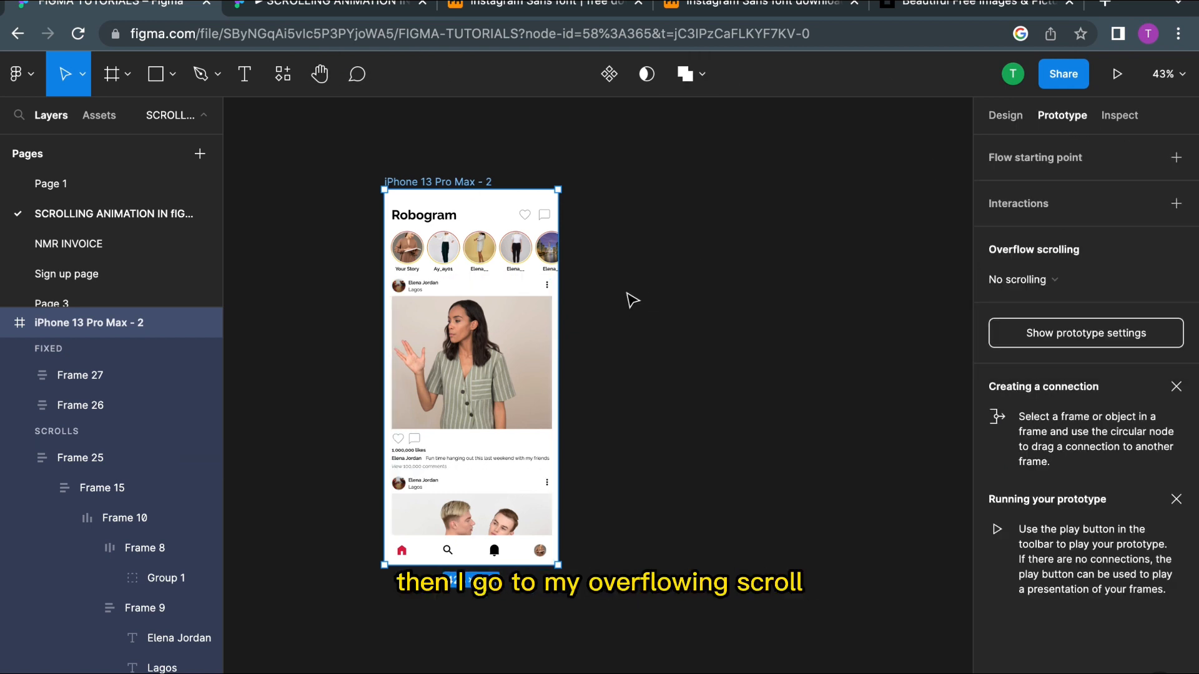
Step: Set the stories frame's overflow scrolling to Horizontal scrolling in the prototype settings
{"action": "left_click", "coordinate": [620, 150]}
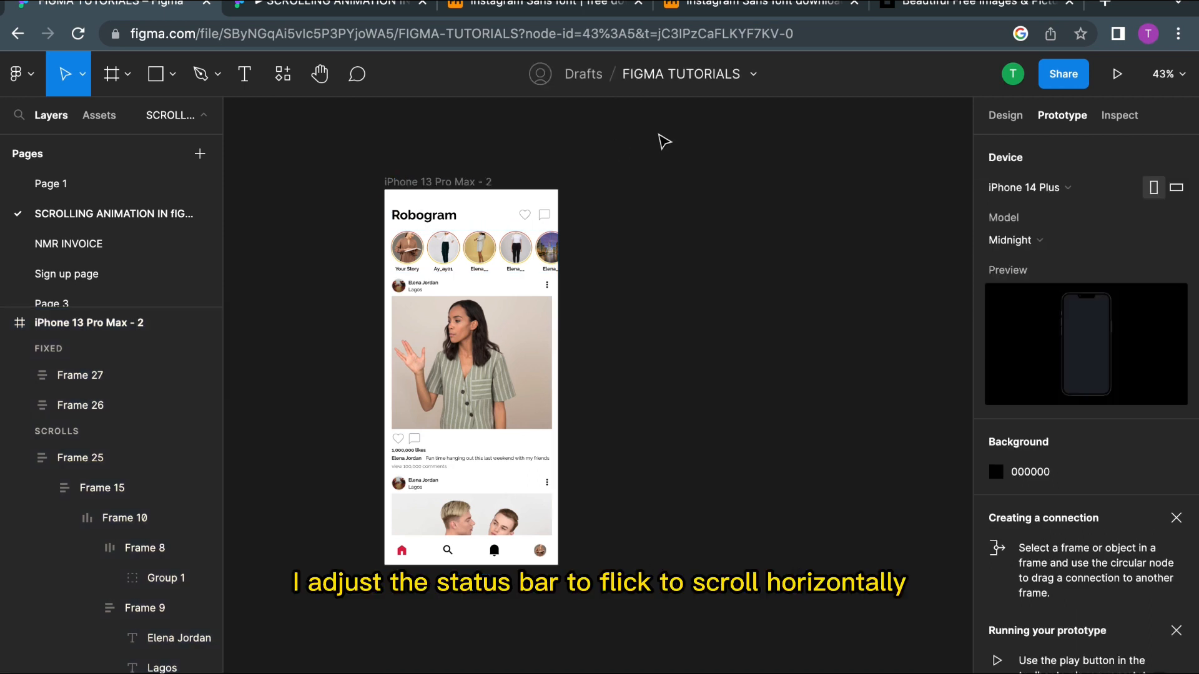
{"action": "left_click", "coordinate": [461, 250]}
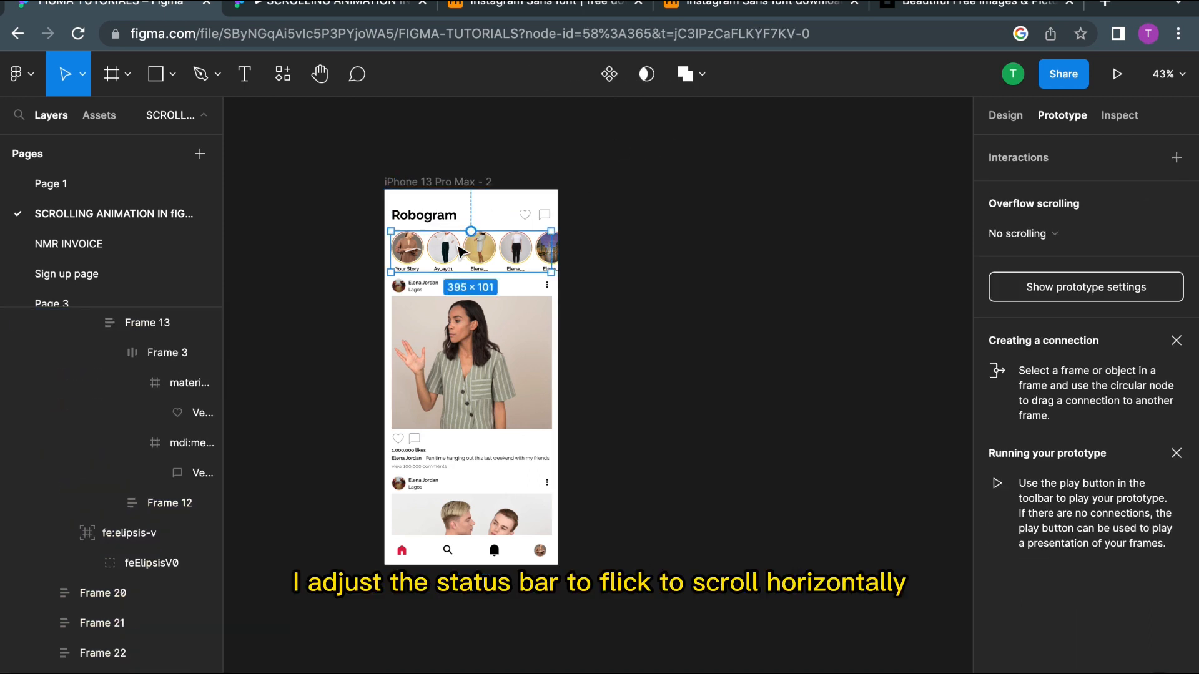
{"action": "left_click", "coordinate": [1078, 235]}
{"action": "left_click", "coordinate": [1072, 255]}
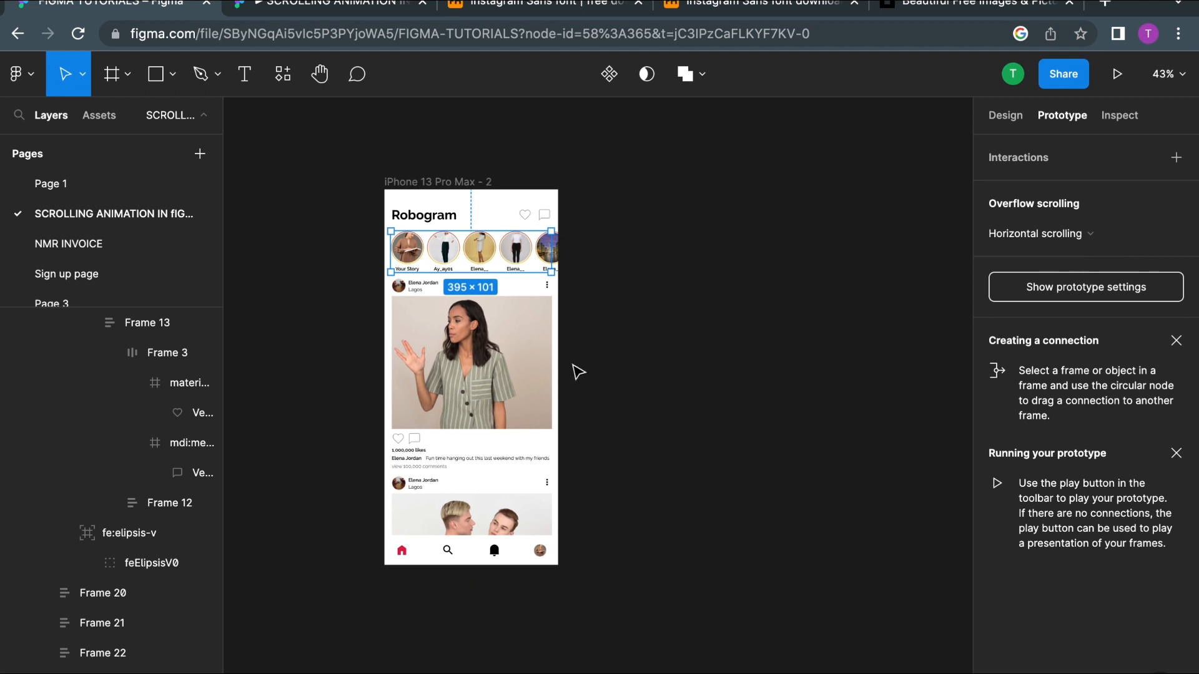
Step: Set the posts frame's overflow scrolling to Vertical scrolling
{"action": "left_click", "coordinate": [454, 361]}
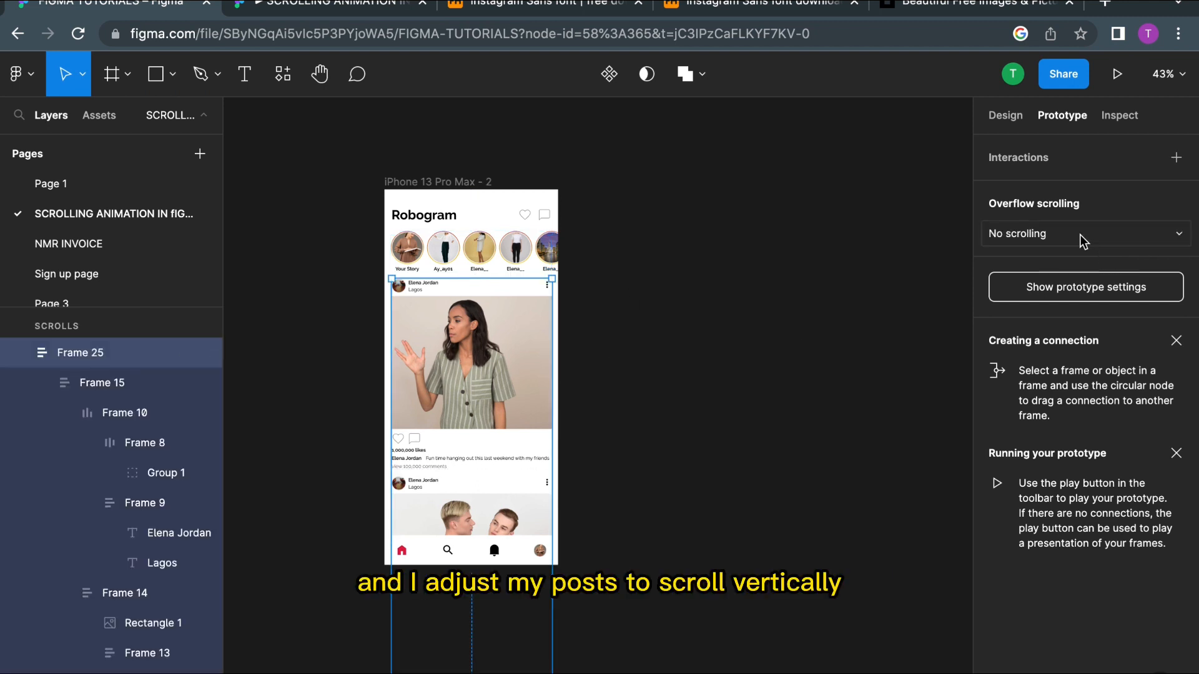
{"action": "left_click", "coordinate": [1083, 241]}
{"action": "left_click", "coordinate": [1064, 279]}
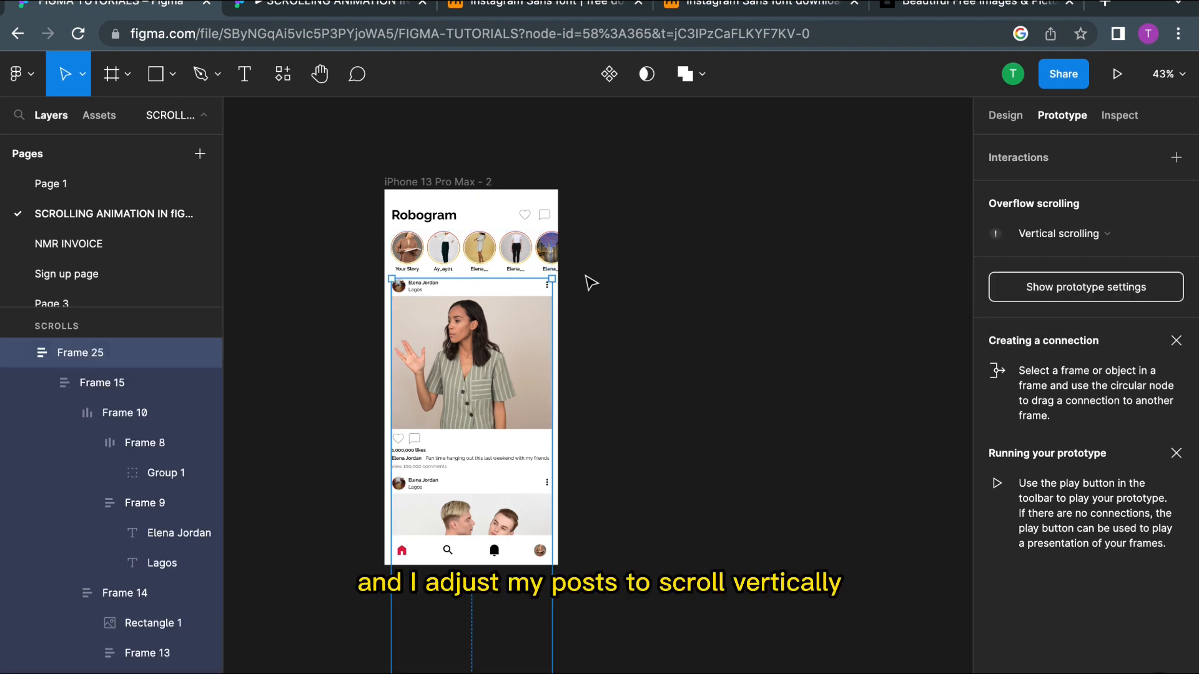
Step: Select the main iPhone 13 Pro Max - 2 frame and set its overflow scrolling to Vertical scrolling
{"action": "left_click", "coordinate": [462, 182]}
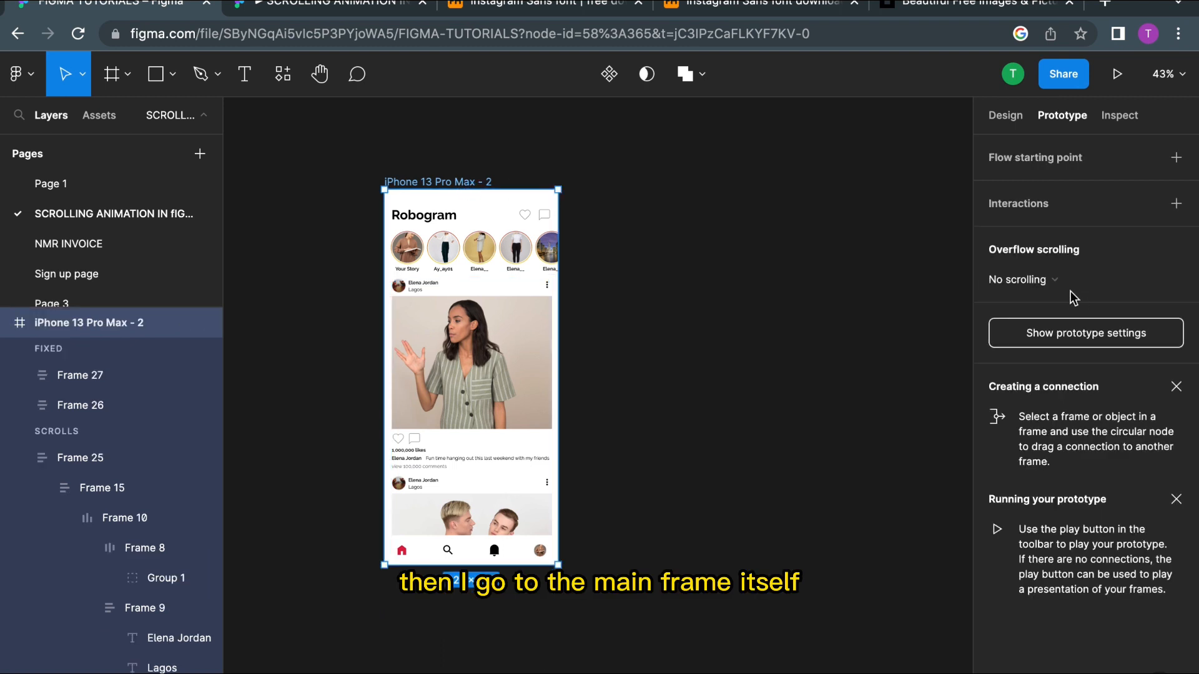
{"action": "left_click", "coordinate": [1054, 283]}
{"action": "left_click", "coordinate": [1055, 327]}
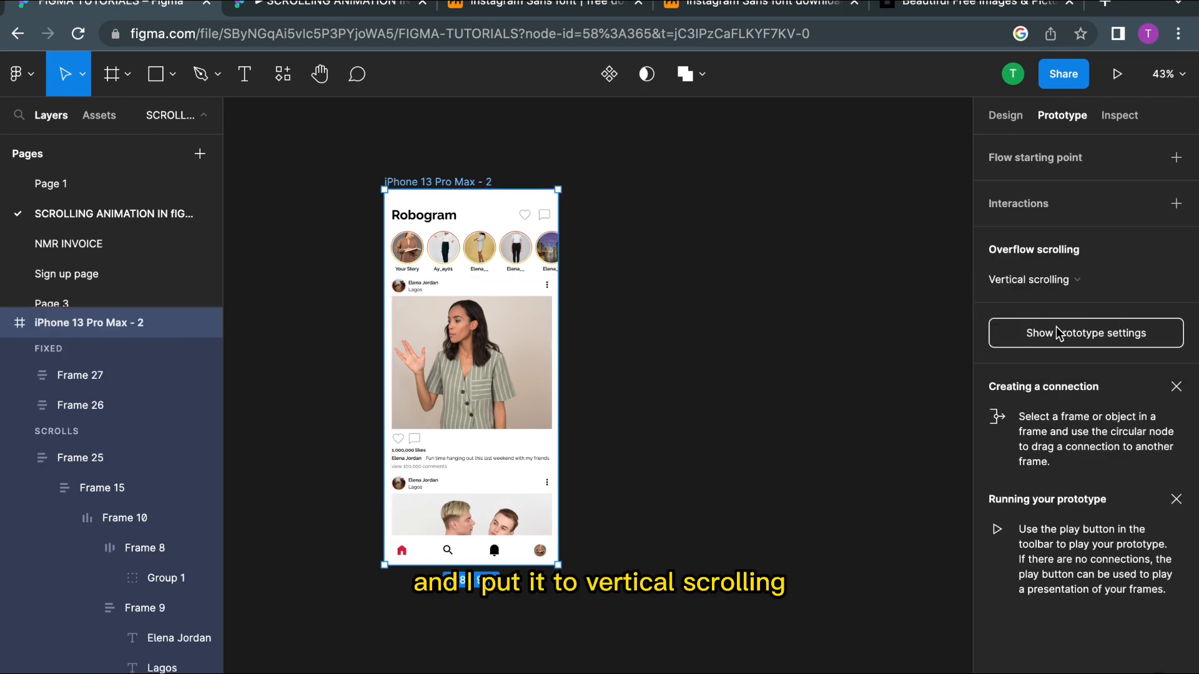
{"action": "left_click", "coordinate": [838, 375]}
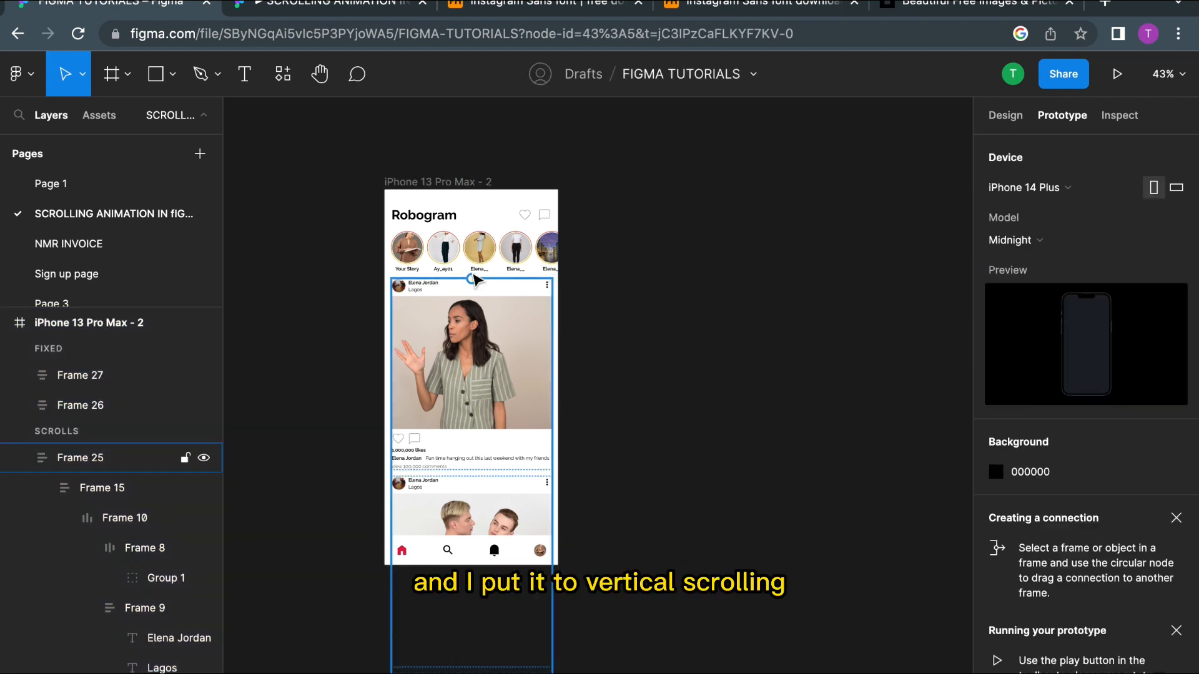
{"action": "left_click", "coordinate": [403, 182]}
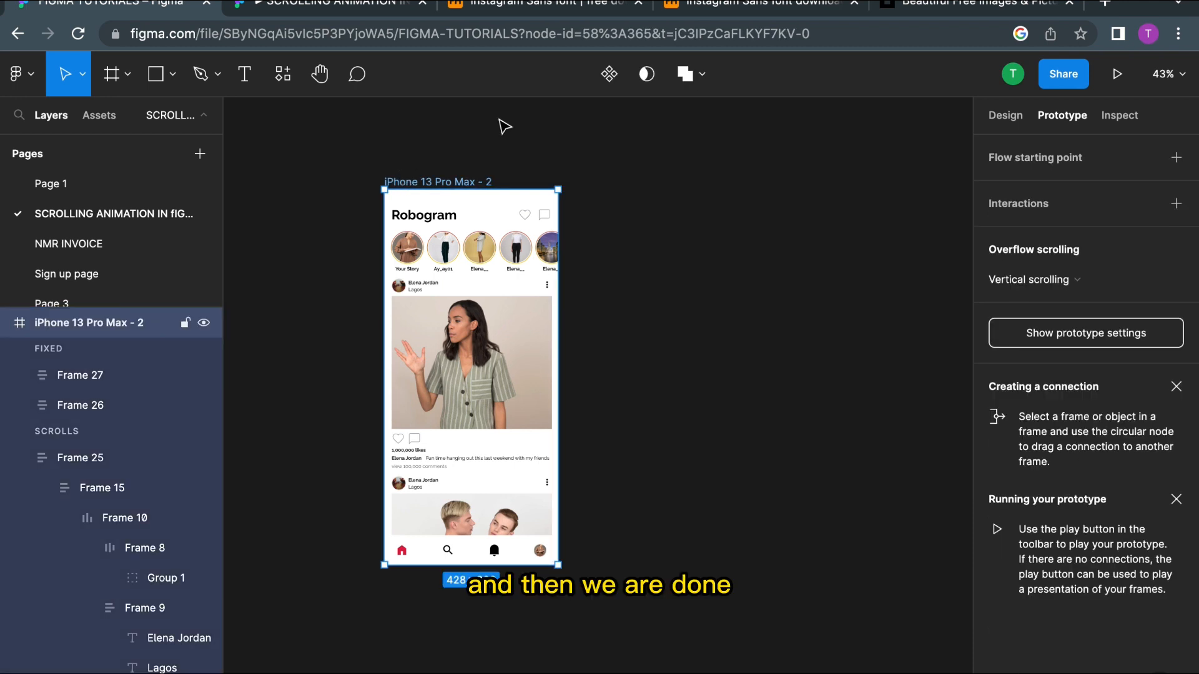
Step: Present the prototype and scroll the stories row sideways in both directions to test it
{"action": "left_click", "coordinate": [1119, 75]}
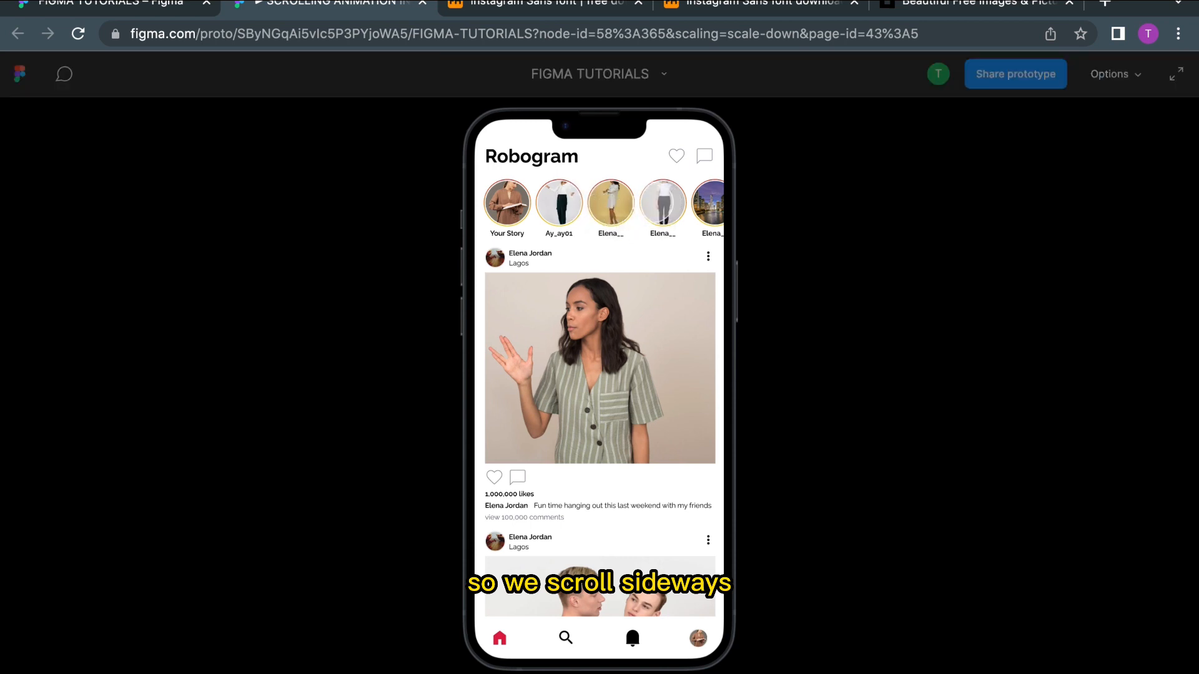
{"action": "scroll", "coordinate": [660, 203], "scroll_direction": "right", "scroll_amount": 3}
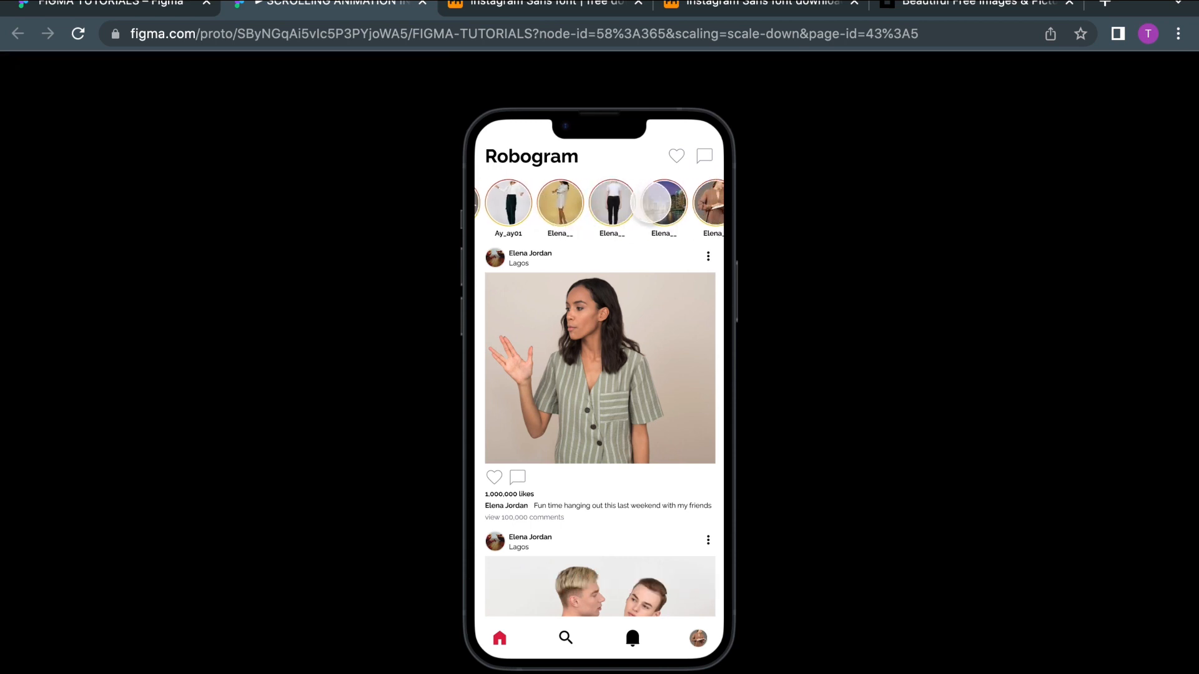
{"action": "left_click_drag", "start_coordinate": [680, 218], "coordinate": [515, 216]}
{"action": "left_click_drag", "start_coordinate": [676, 206], "coordinate": [503, 205]}
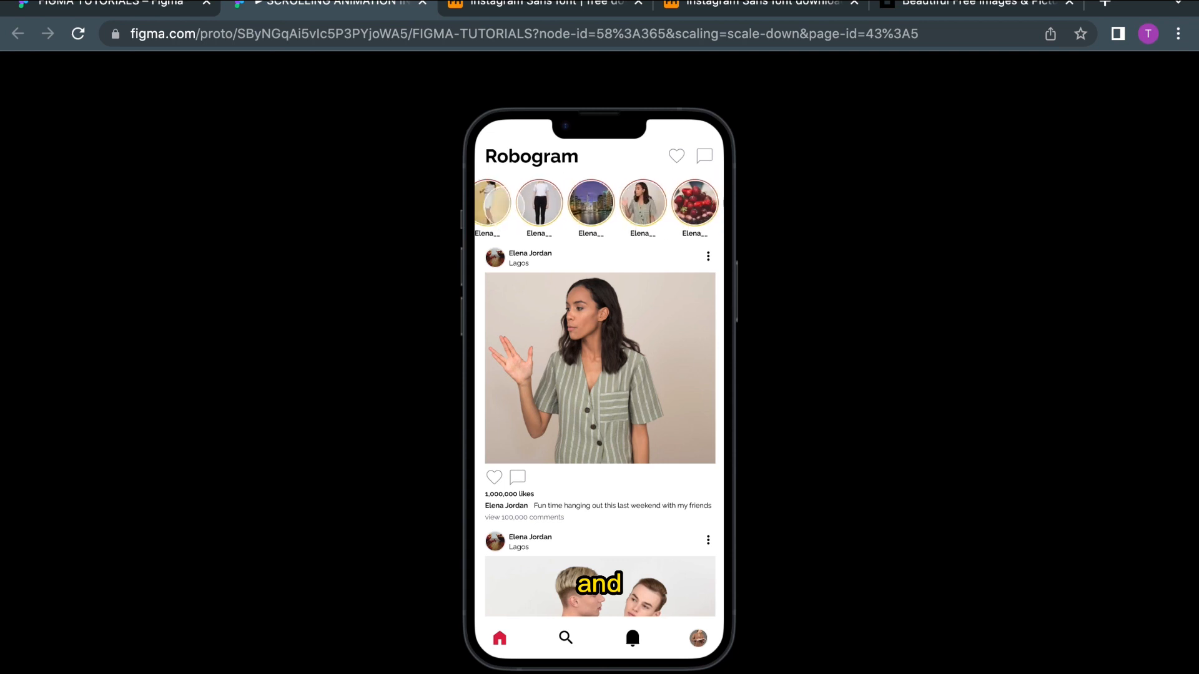
{"action": "left_click_drag", "start_coordinate": [660, 206], "coordinate": [437, 197]}
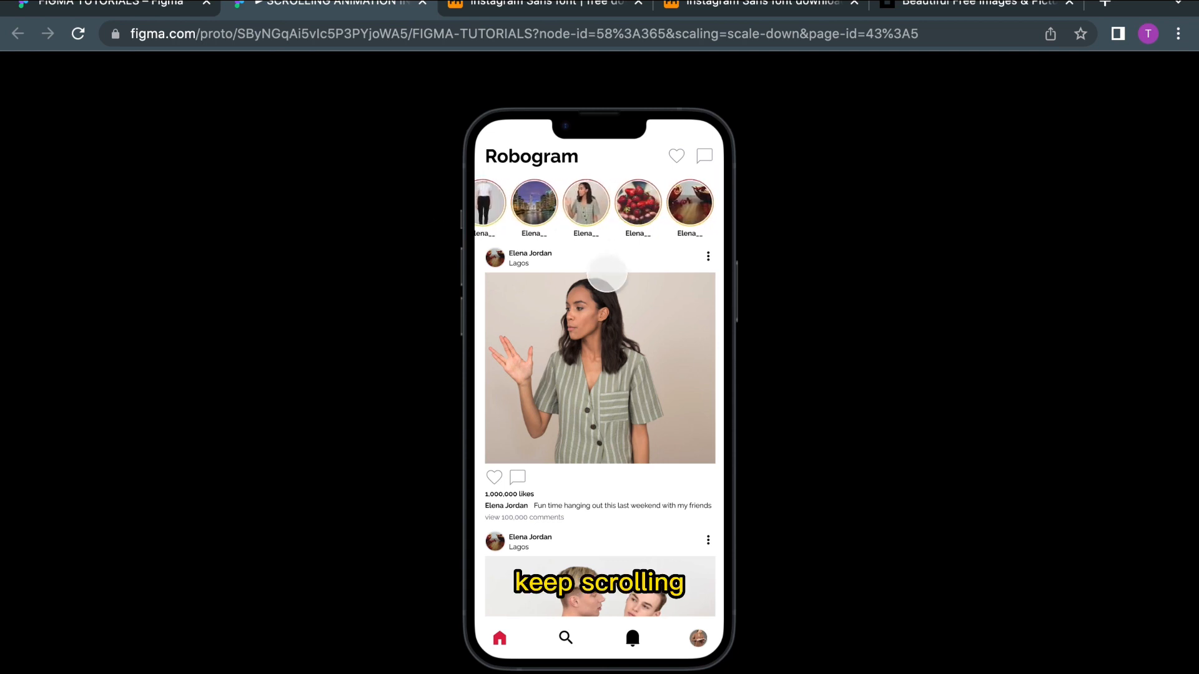
{"action": "left_click_drag", "start_coordinate": [537, 208], "coordinate": [1049, 193]}
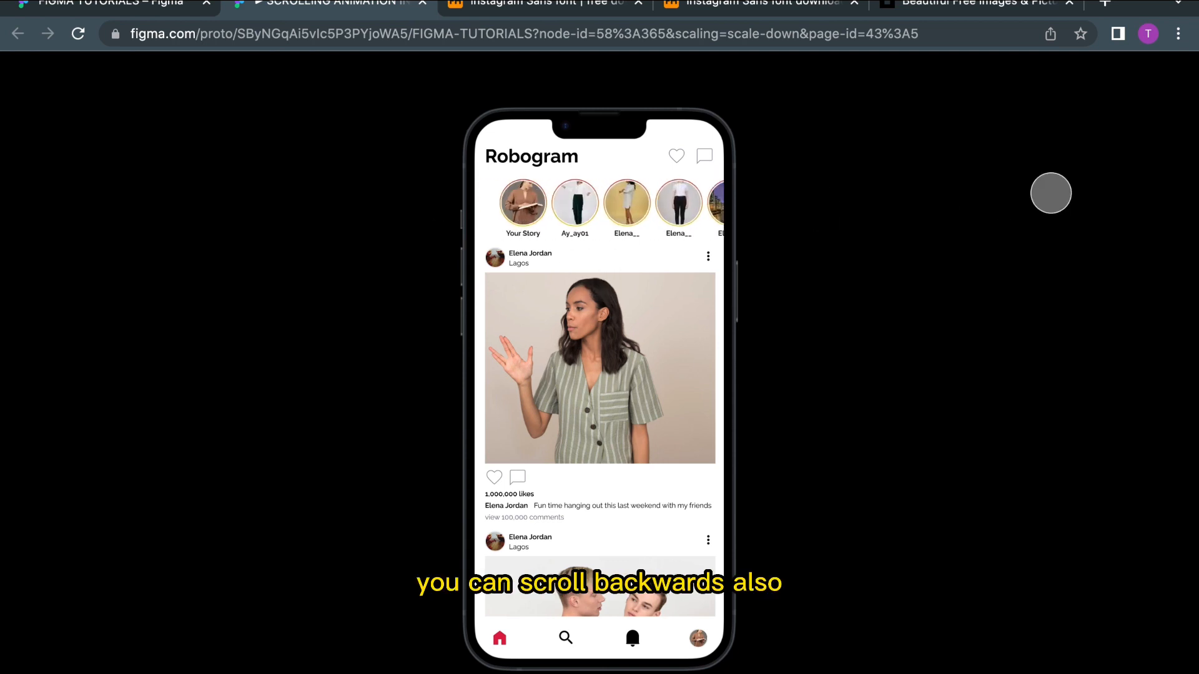
{"action": "left_click_drag", "start_coordinate": [667, 213], "coordinate": [385, 206]}
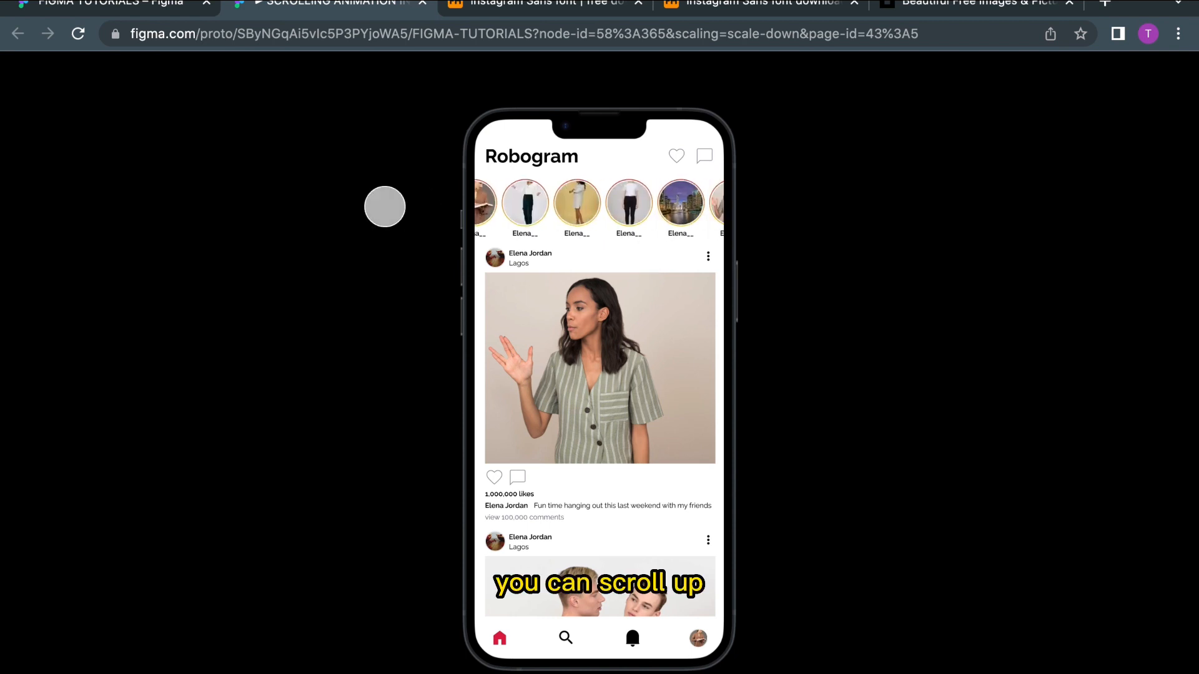
{"action": "left_click_drag", "start_coordinate": [599, 208], "coordinate": [819, 210]}
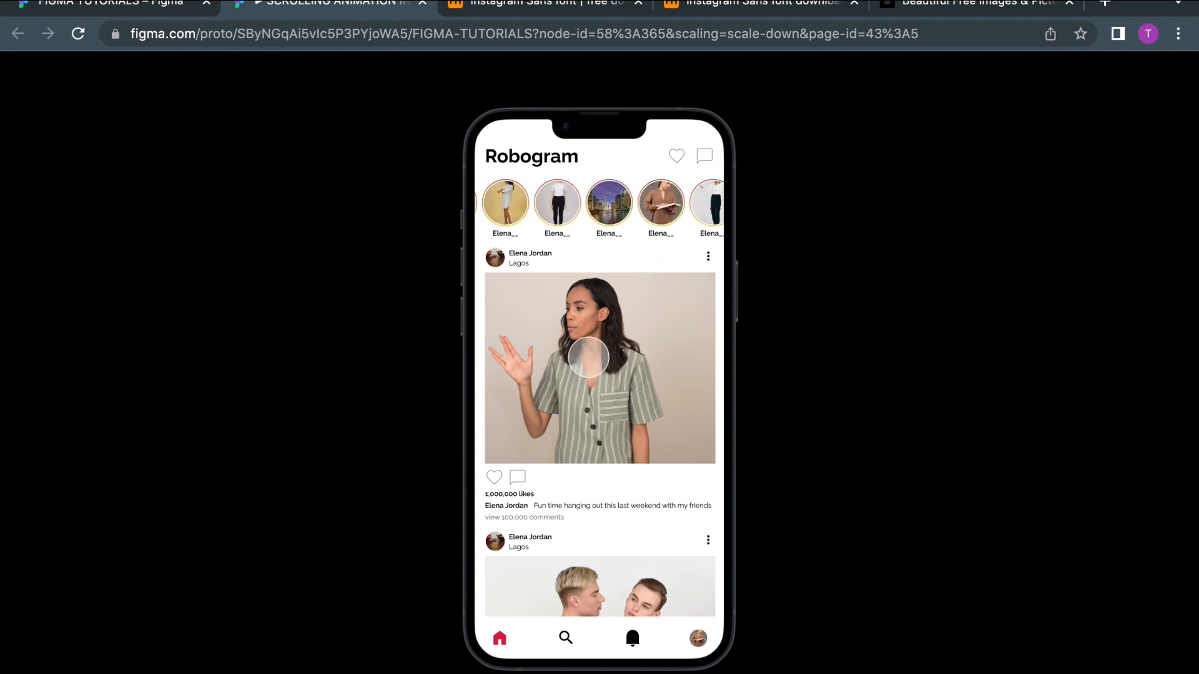
Step: Scroll the feed of posts down and back up, checking that the header and navigation bar stay fixed
{"action": "left_click_drag", "start_coordinate": [589, 375], "coordinate": [598, 139]}
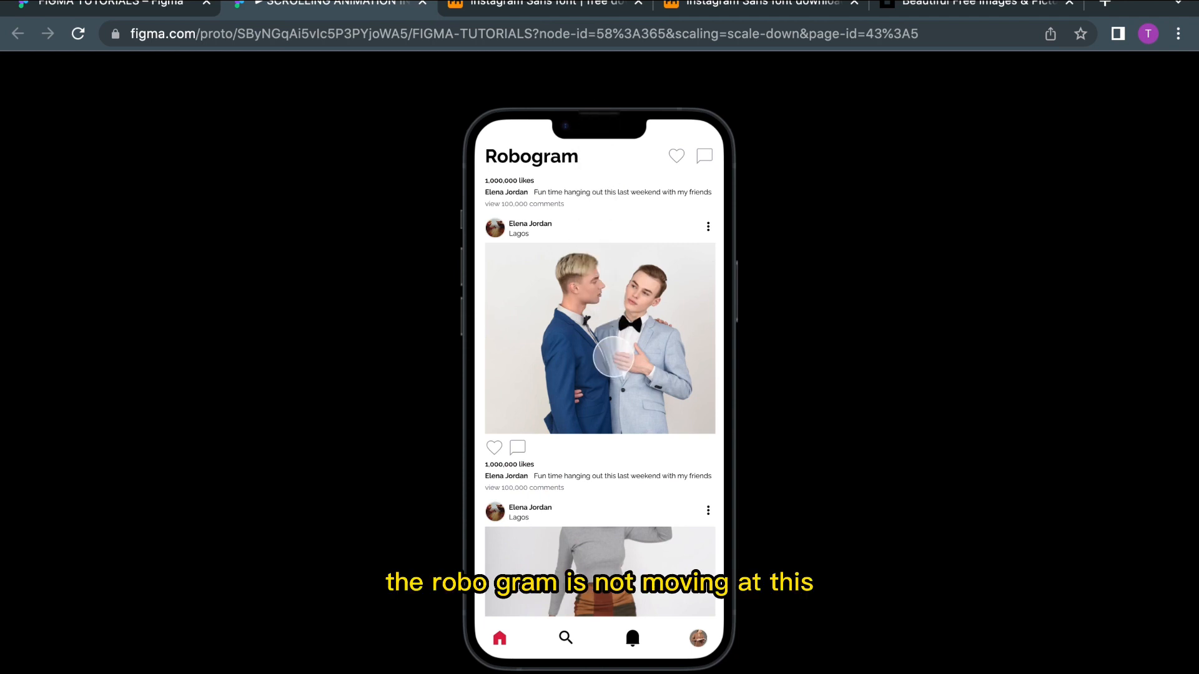
{"action": "left_click_drag", "start_coordinate": [615, 359], "coordinate": [626, 106]}
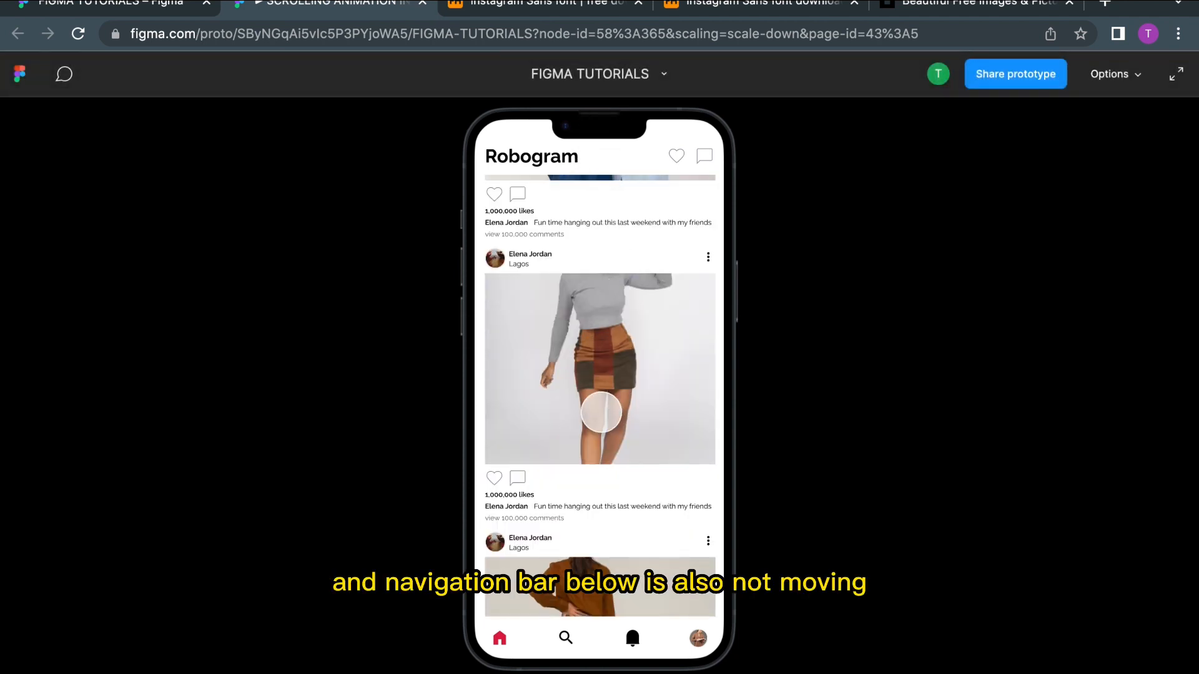
{"action": "left_click_drag", "start_coordinate": [601, 415], "coordinate": [621, 94]}
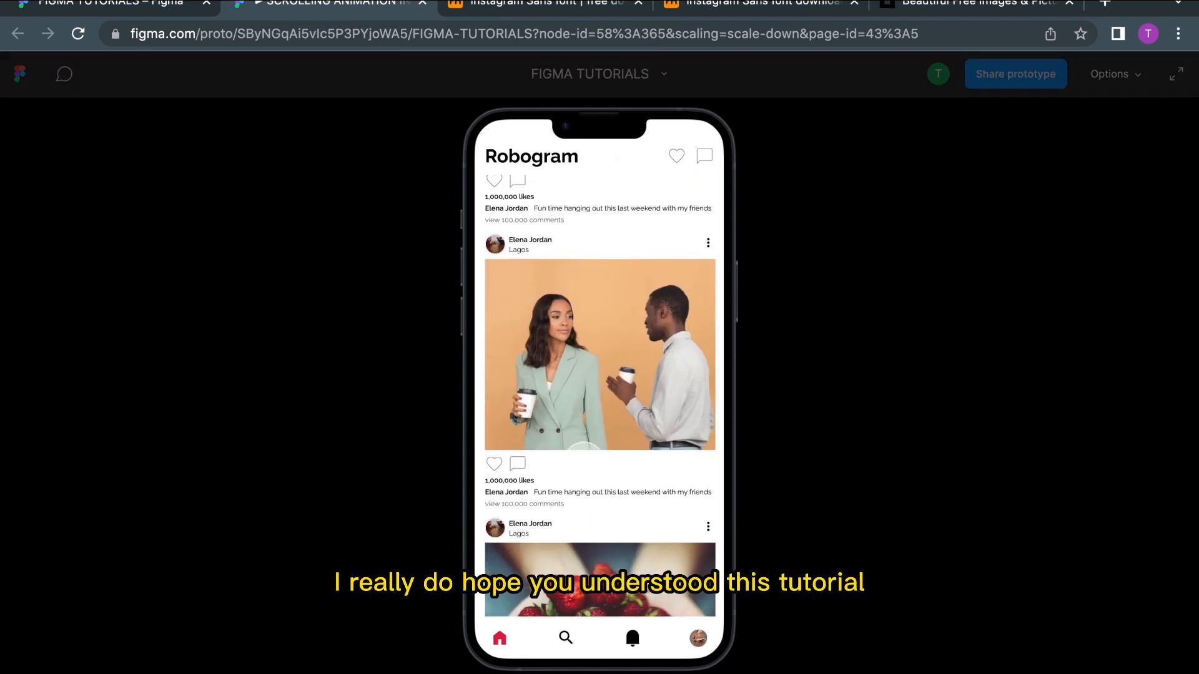
{"action": "left_click_drag", "start_coordinate": [576, 468], "coordinate": [587, 350]}
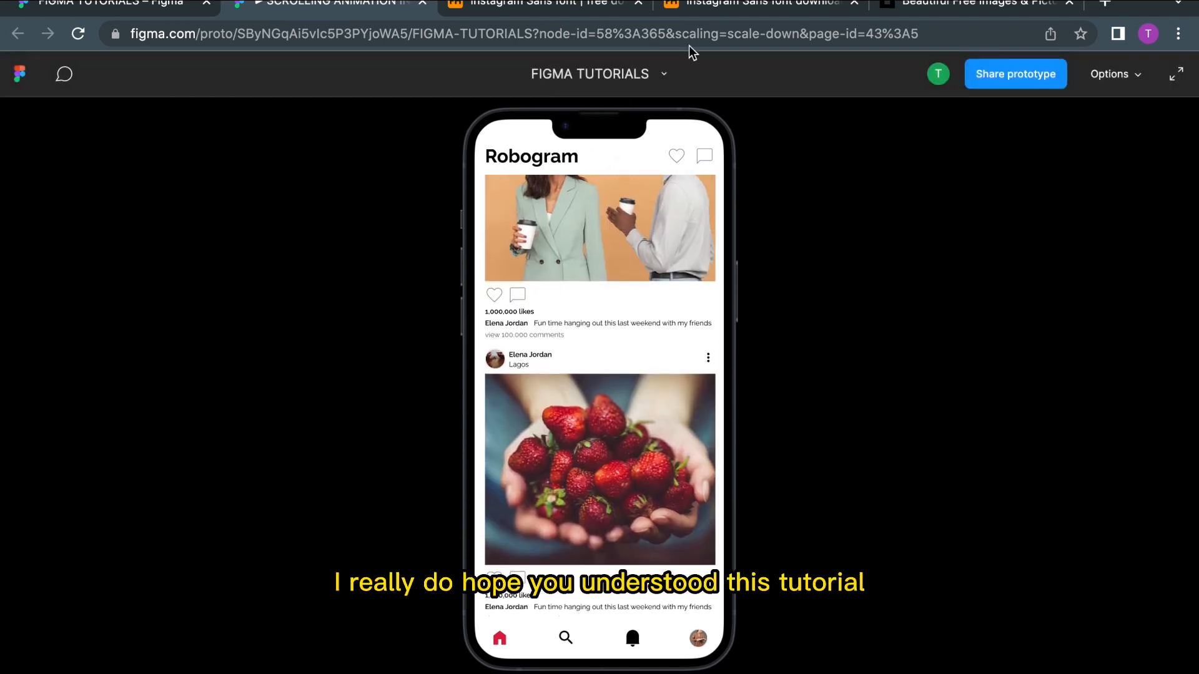
{"action": "left_click_drag", "start_coordinate": [643, 214], "coordinate": [636, 402]}
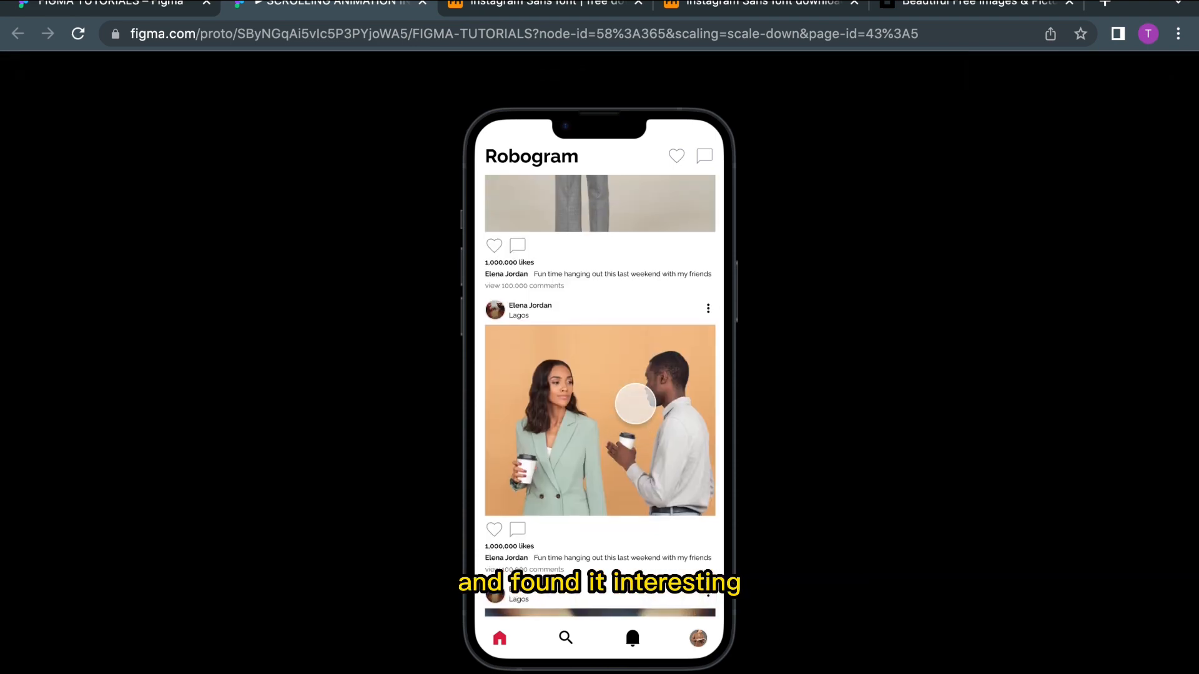
{"action": "left_click_drag", "start_coordinate": [656, 246], "coordinate": [645, 672]}
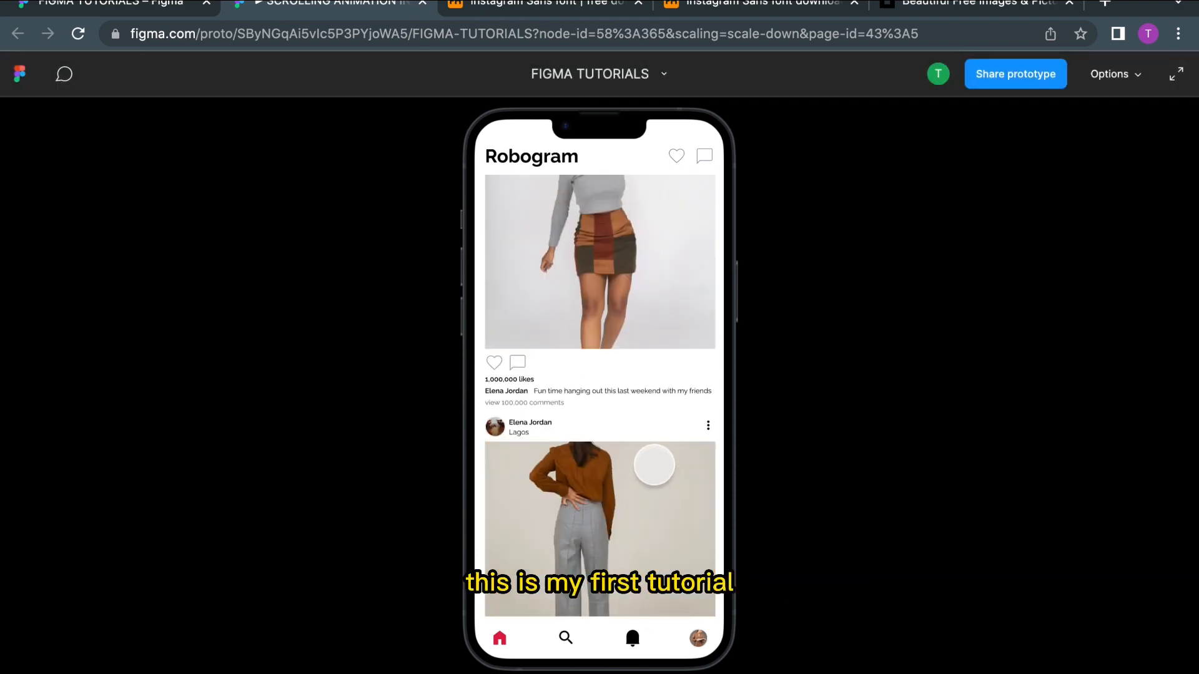
{"action": "left_click_drag", "start_coordinate": [653, 466], "coordinate": [638, 669]}
{"action": "left_click_drag", "start_coordinate": [630, 397], "coordinate": [624, 655]}
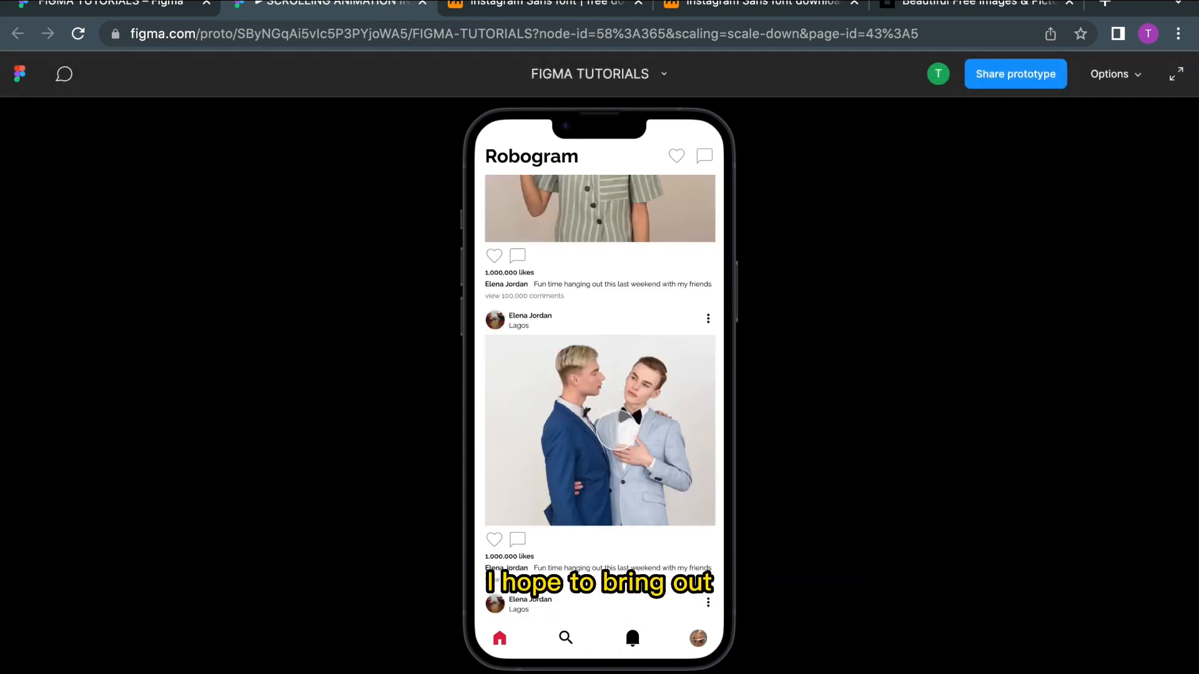
{"action": "left_click_drag", "start_coordinate": [615, 431], "coordinate": [613, 649]}
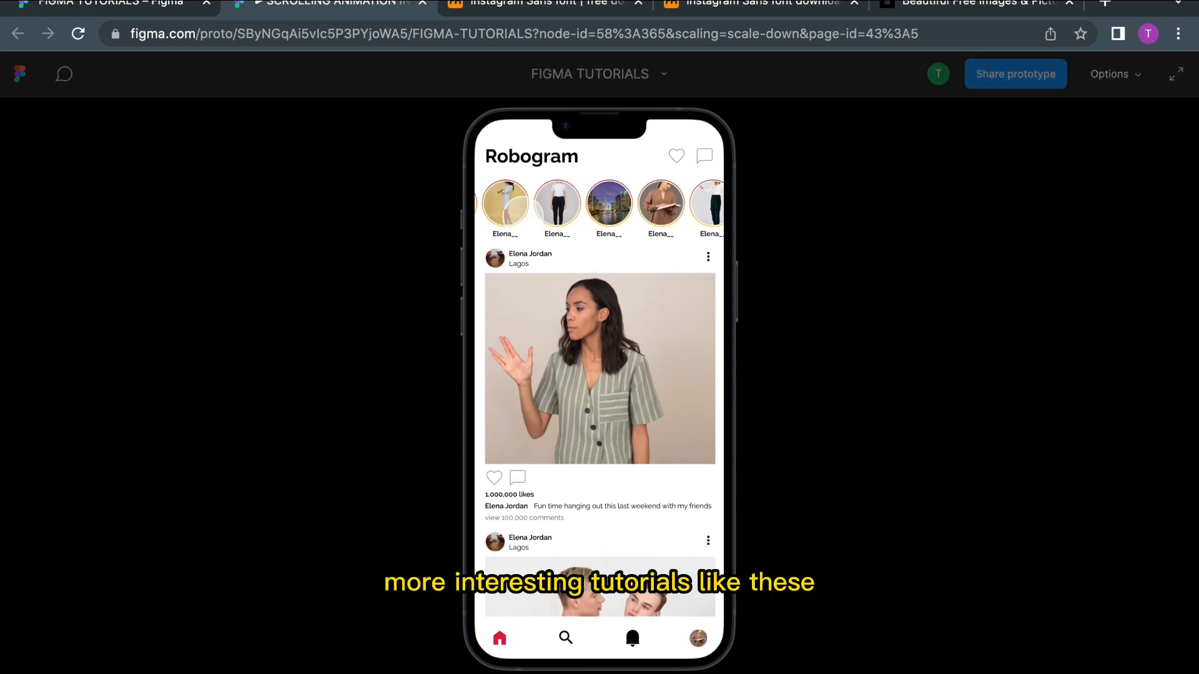
Step: Scroll the stories and the feed once more in the prototype preview, then leave full-screen view
{"action": "left_click_drag", "start_coordinate": [614, 198], "coordinate": [441, 195]}
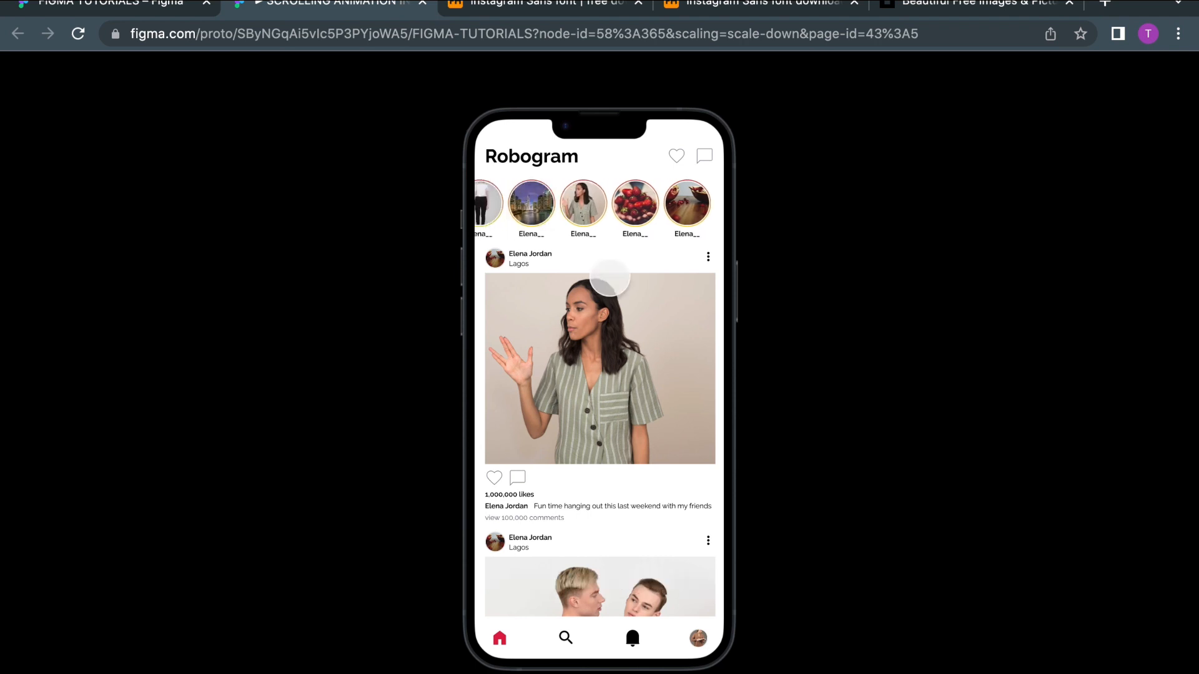
{"action": "left_click_drag", "start_coordinate": [662, 439], "coordinate": [671, 206]}
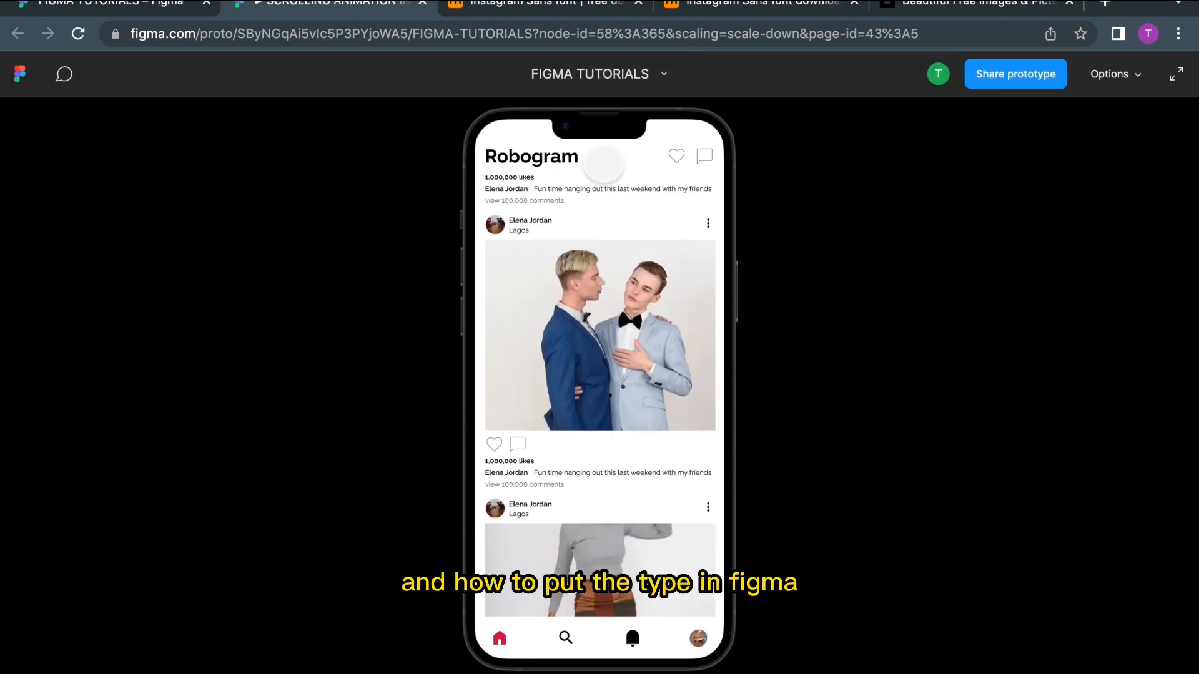
{"action": "left_click_drag", "start_coordinate": [610, 428], "coordinate": [607, 237]}
{"action": "left_click_drag", "start_coordinate": [605, 289], "coordinate": [622, 153]}
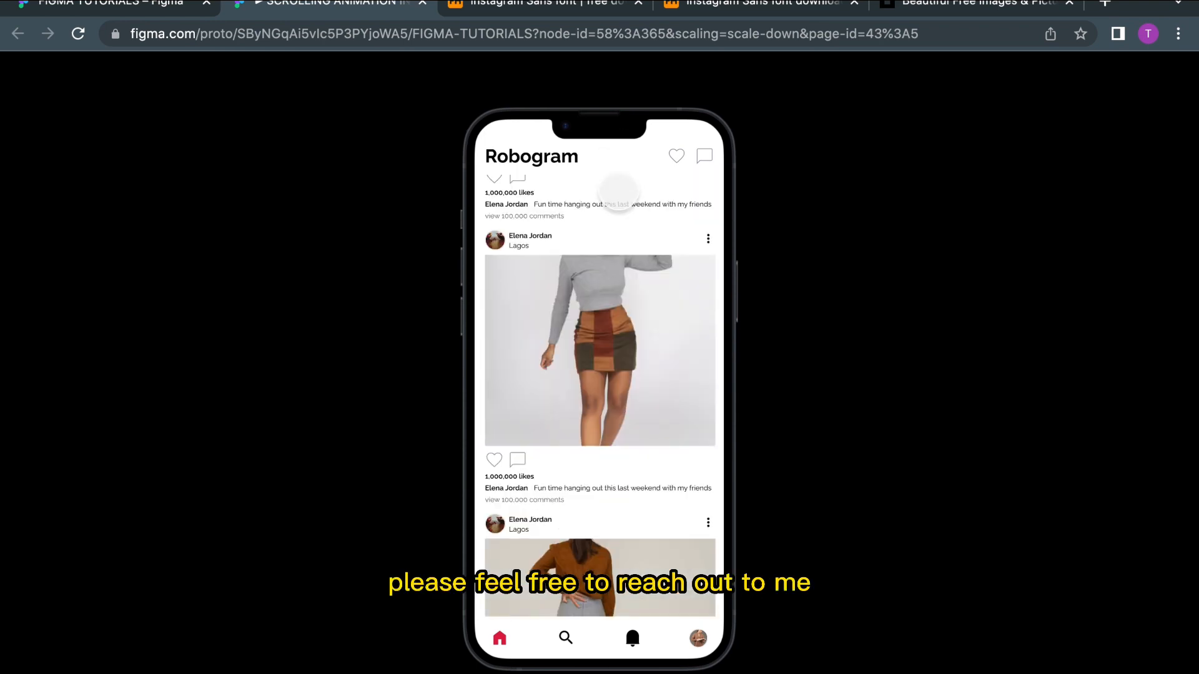
{"action": "left_click_drag", "start_coordinate": [598, 444], "coordinate": [622, 119]}
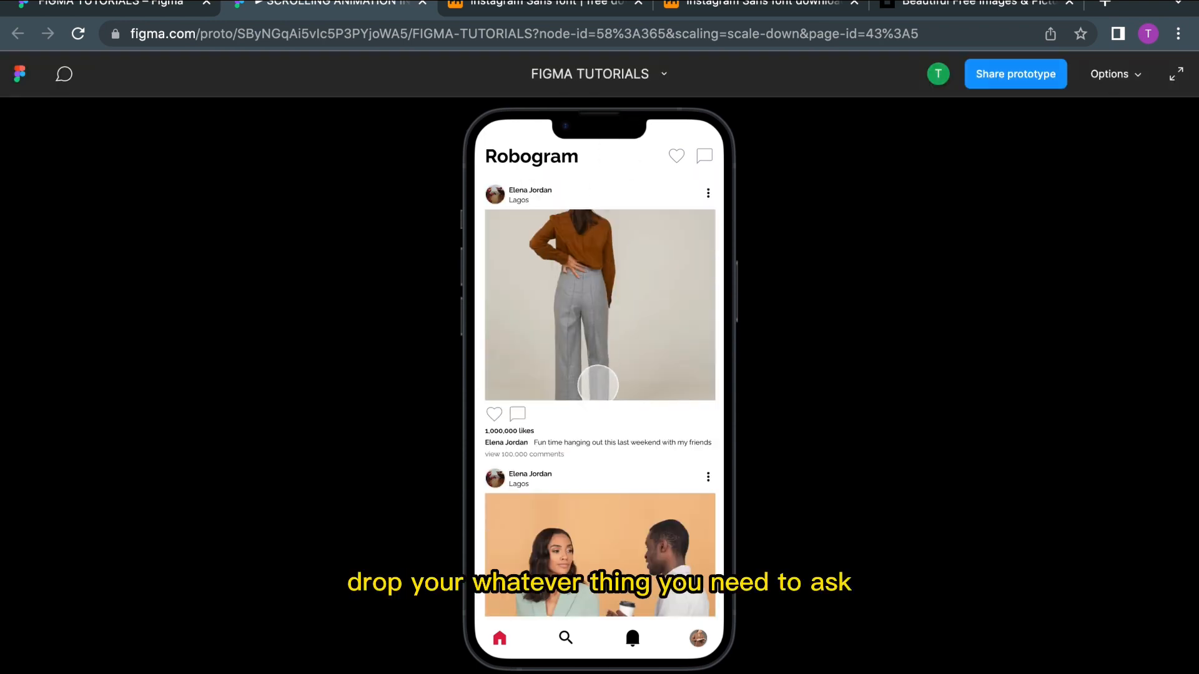
{"action": "left_click_drag", "start_coordinate": [598, 385], "coordinate": [604, 107]}
{"action": "left_click_drag", "start_coordinate": [613, 416], "coordinate": [617, 241]}
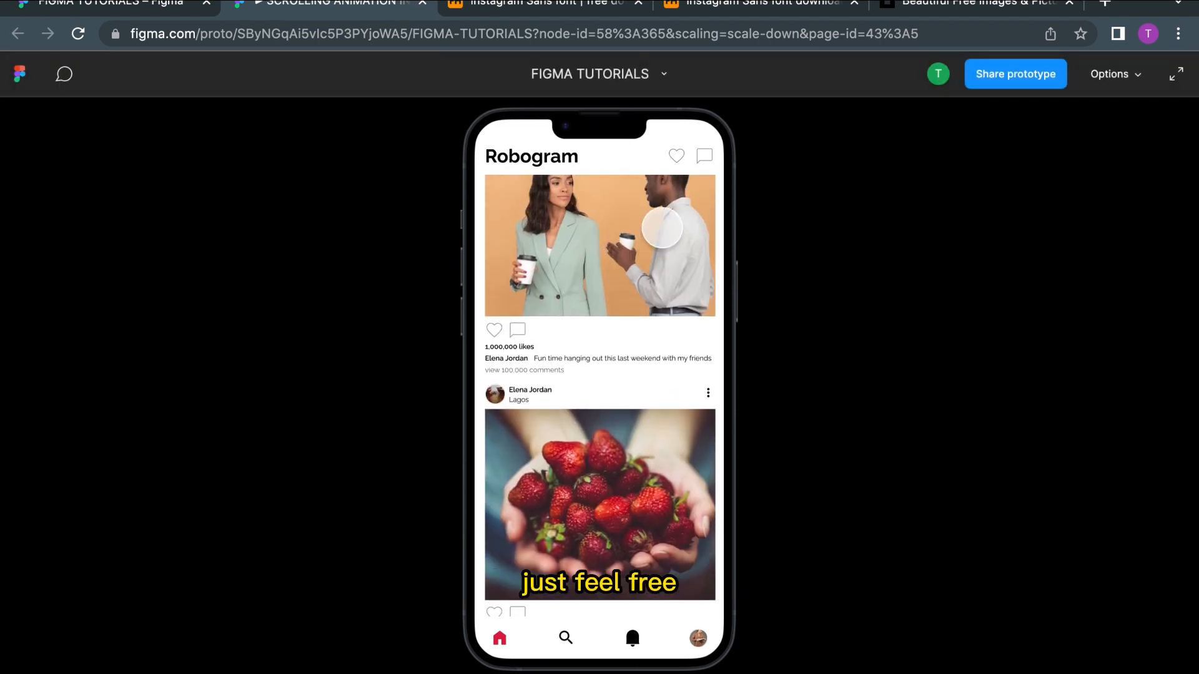
{"action": "left_click_drag", "start_coordinate": [556, 269], "coordinate": [585, 664]}
{"action": "left_click_drag", "start_coordinate": [608, 386], "coordinate": [598, 646]}
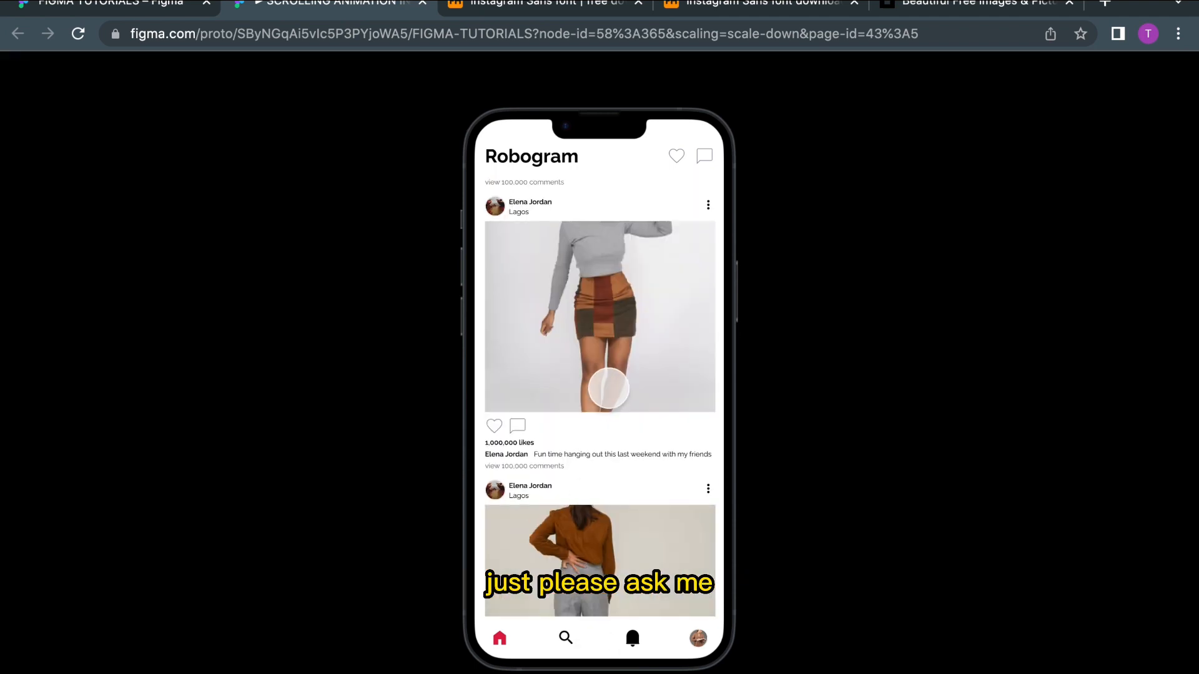
{"action": "left_click_drag", "start_coordinate": [609, 388], "coordinate": [604, 662]}
{"action": "left_click_drag", "start_coordinate": [611, 412], "coordinate": [609, 659]}
{"action": "left_click_drag", "start_coordinate": [615, 368], "coordinate": [610, 508]}
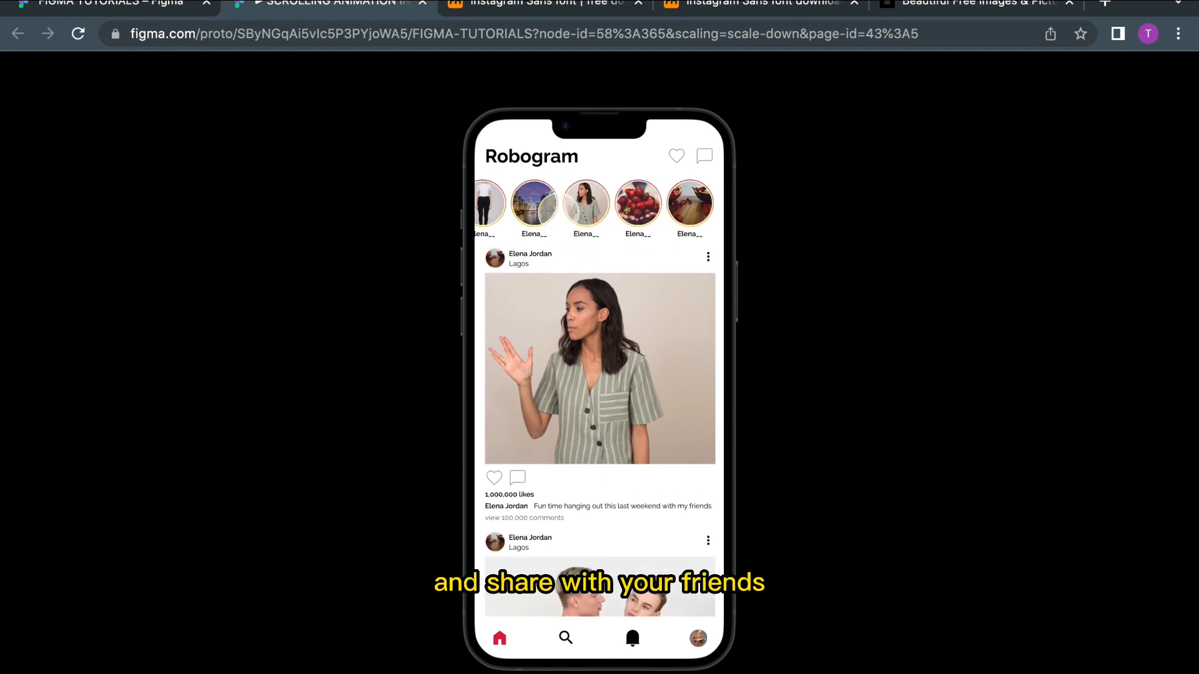
{"action": "left_click_drag", "start_coordinate": [549, 204], "coordinate": [757, 209]}
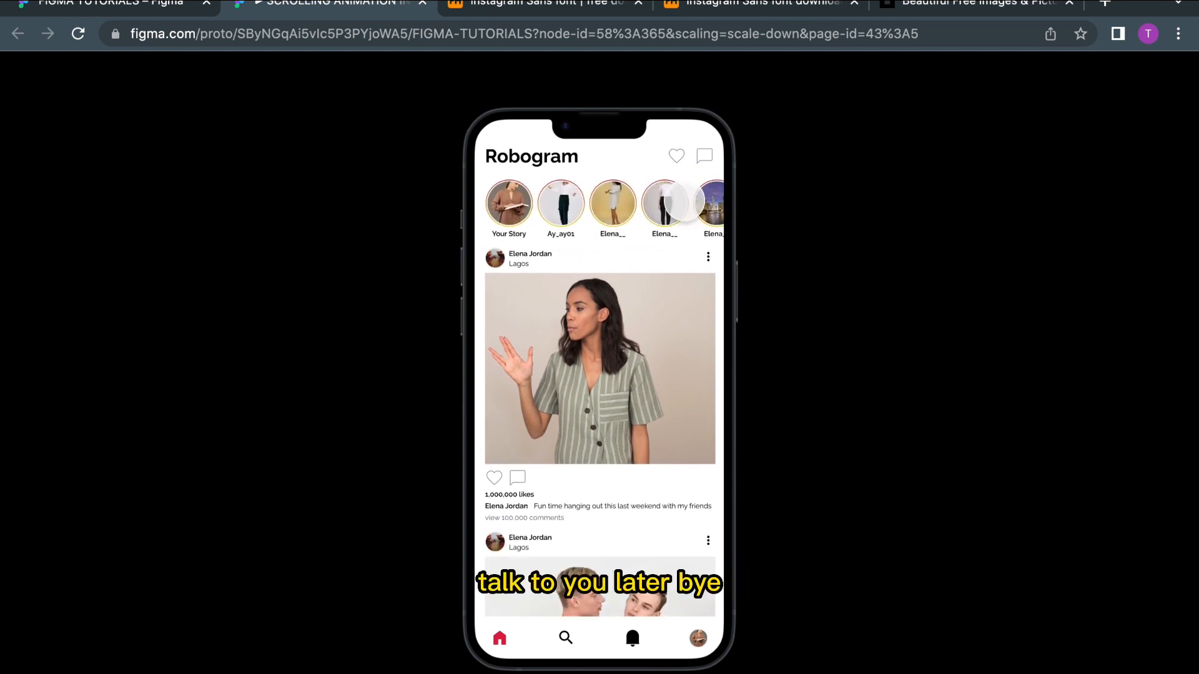
{"action": "key", "text": "Escape"}
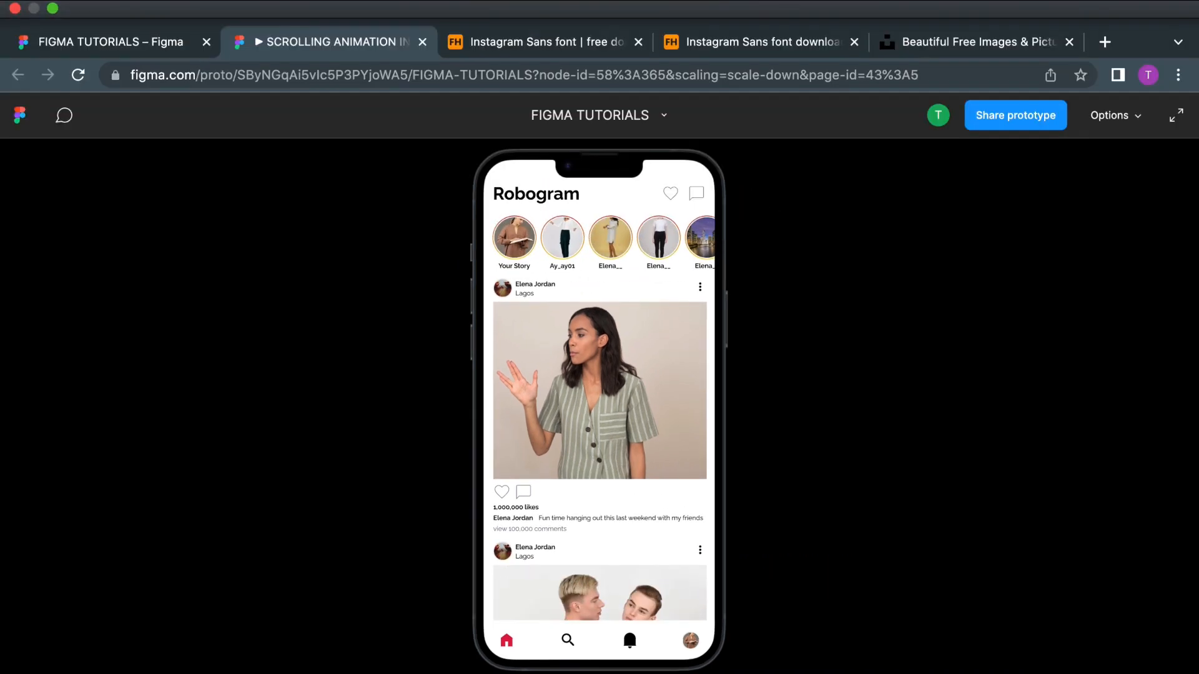